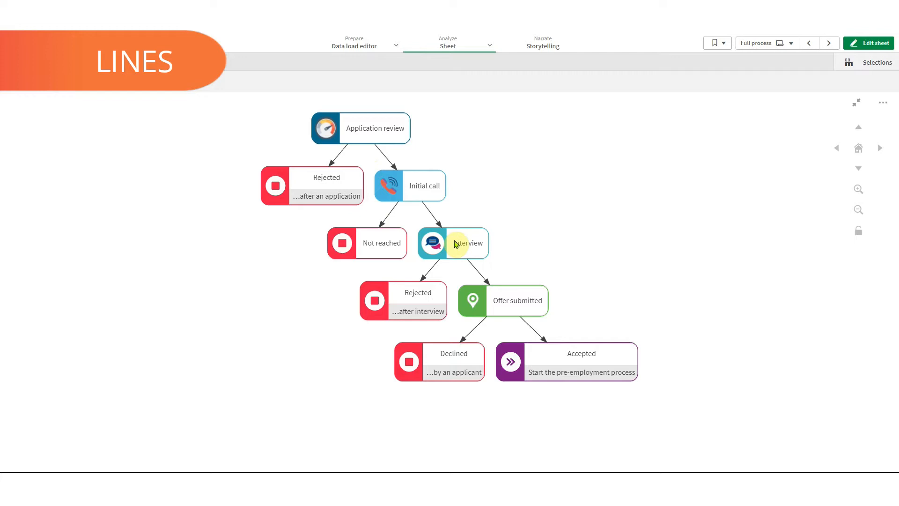
# Review the nodes data and lines data behind the full process diagram, and close the data view.
pyautogui.rightClick(453, 216)
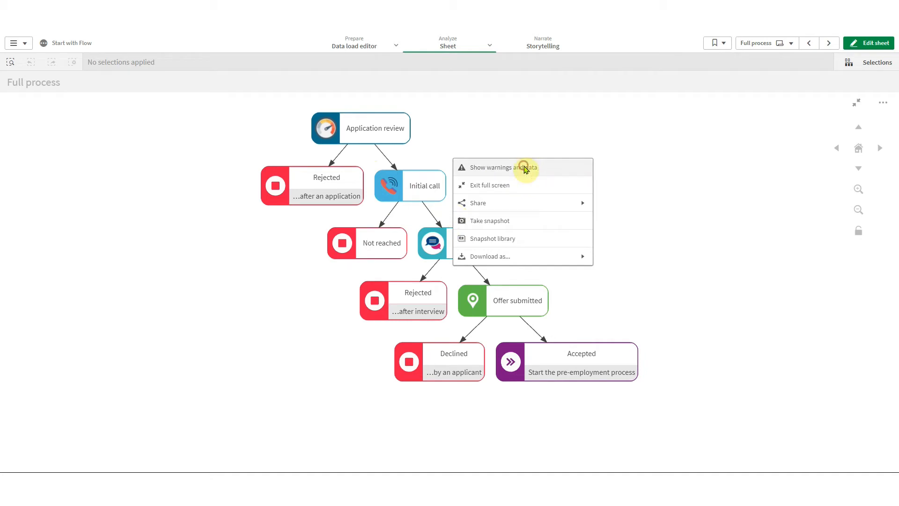
pyautogui.click(525, 168)
pyautogui.click(609, 73)
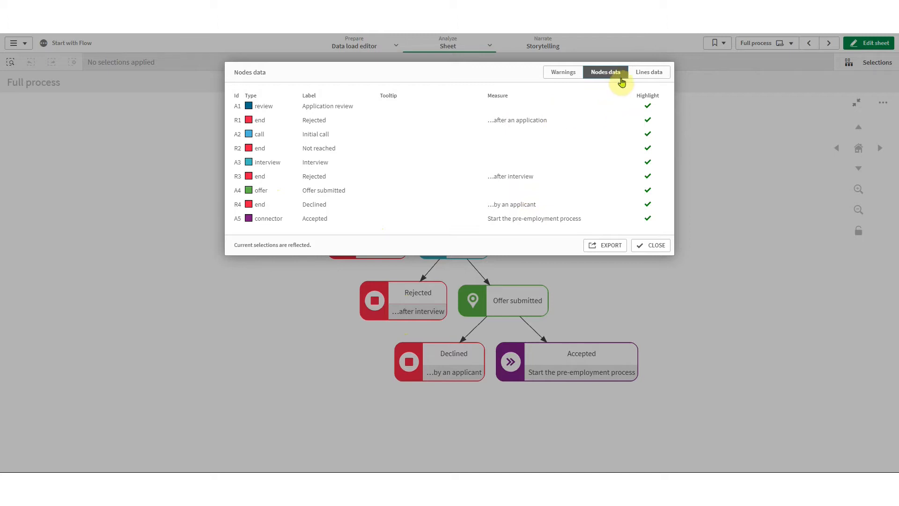
pyautogui.click(652, 75)
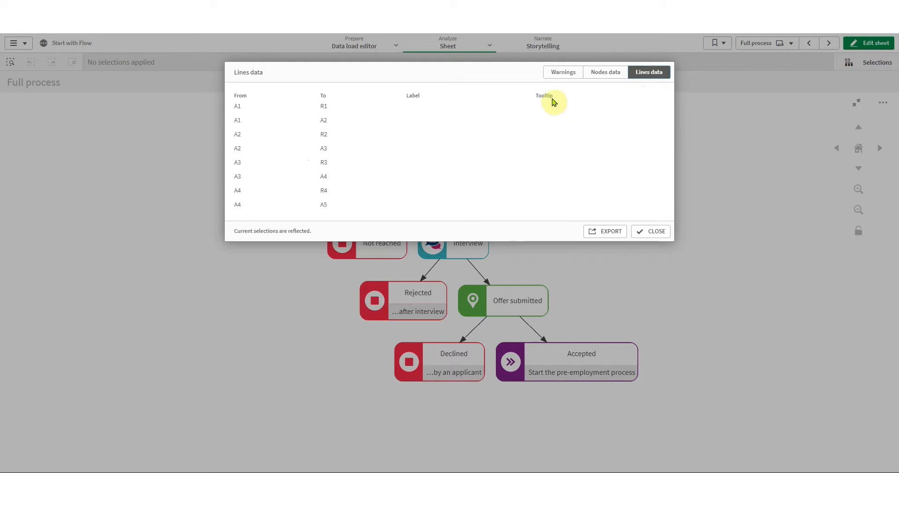
pyautogui.click(609, 74)
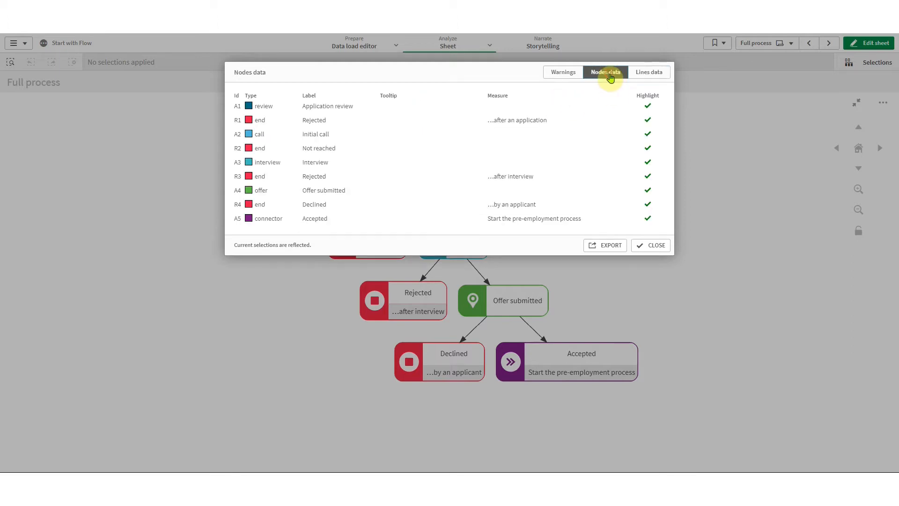
pyautogui.click(646, 74)
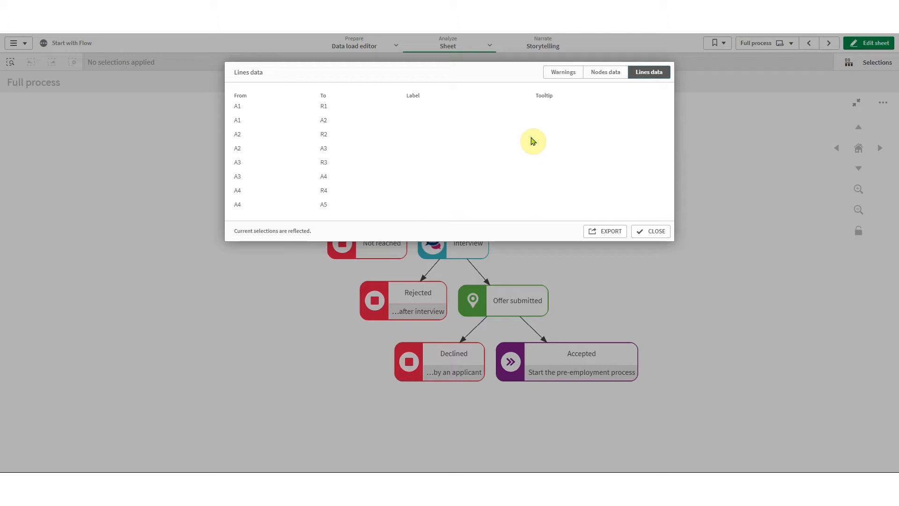
pyautogui.click(661, 231)
# Switch the Full process sheet to edit mode and open the flow diagram's node settings.
pyautogui.click(884, 42)
pyautogui.click(532, 207)
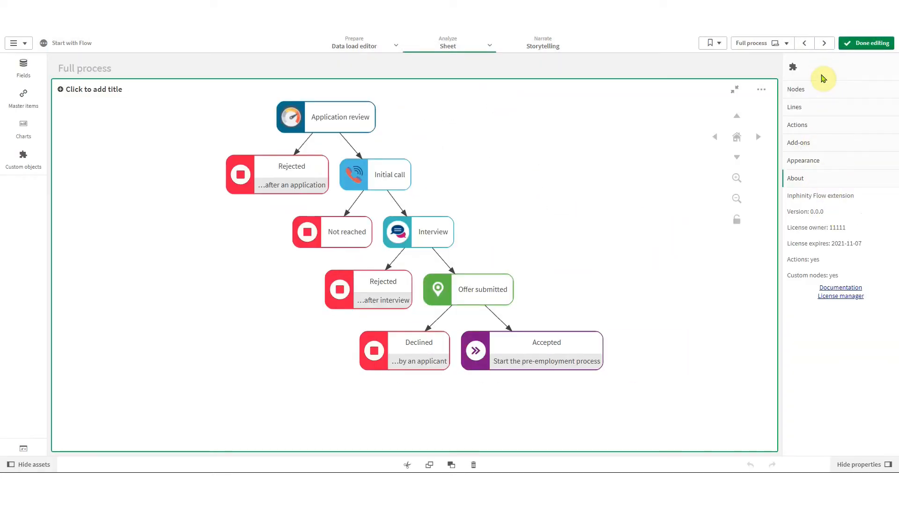
pyautogui.click(823, 90)
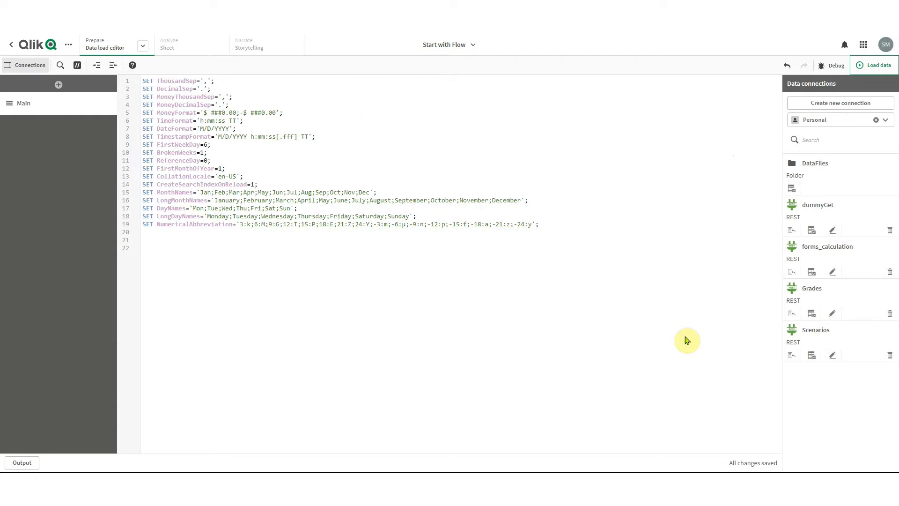
# Add a [main_process] table to the end of the load script, using noconcatenate and an inline load with a step field.
pyautogui.click(333, 275)
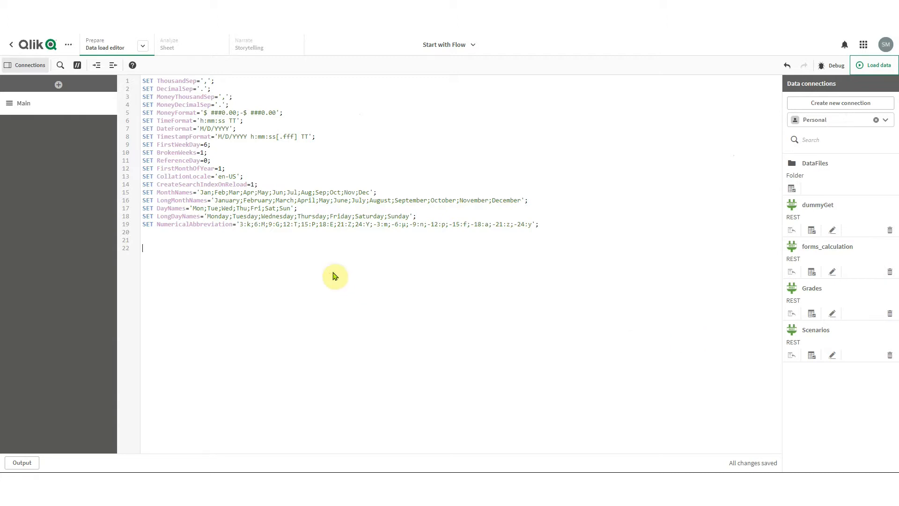
pyautogui.write('[main')
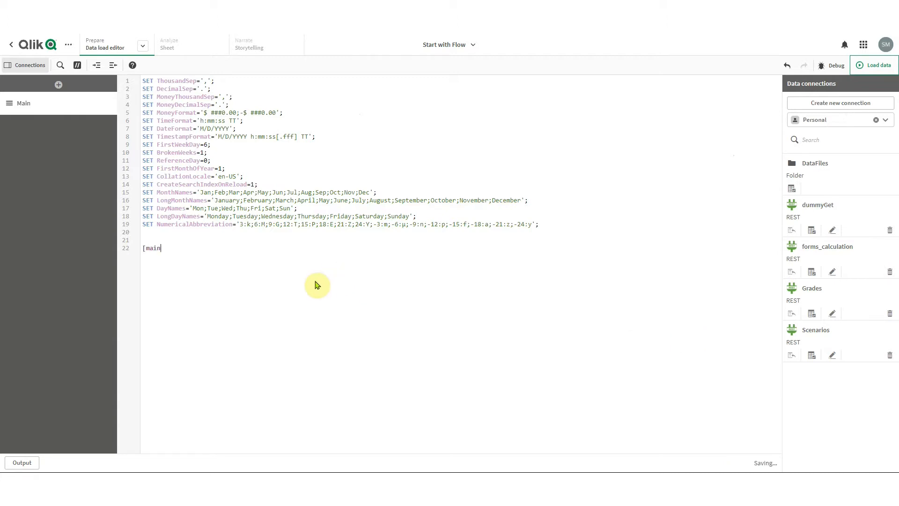
pyautogui.write('_process]:')
pyautogui.press('Return')
pyautogui.write('noconcatenate')
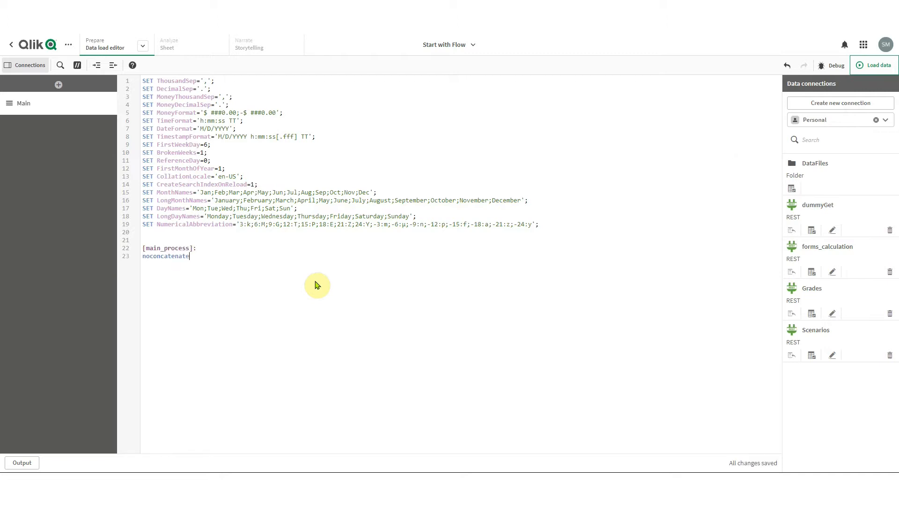
pyautogui.press('Return')
pyautogui.write('load * Inline [')
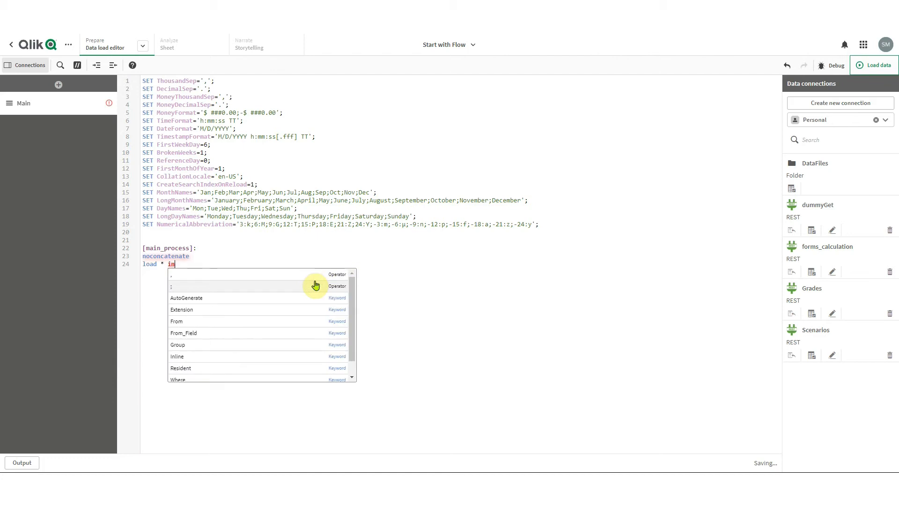
pyautogui.press('Return')
pyautogui.press('Return')
pyautogui.write('];')
pyautogui.press('Up')
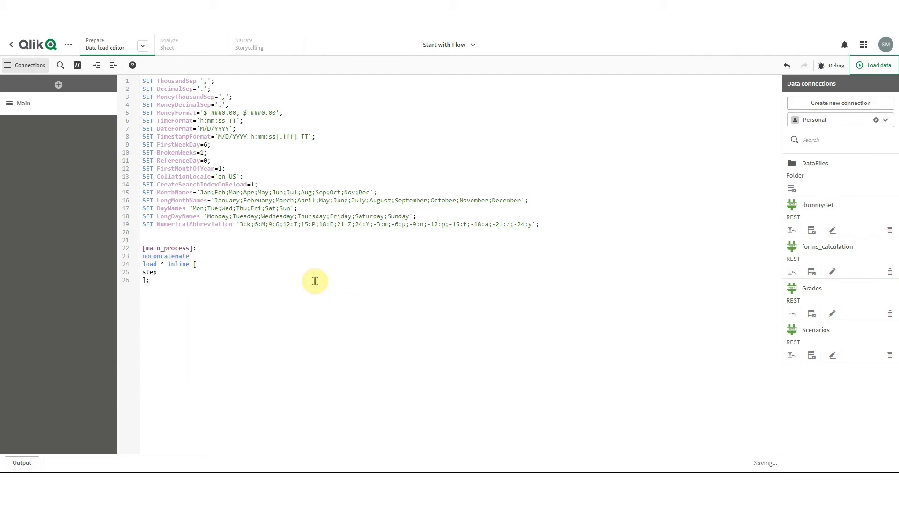
# Fill the inline table with the rows start, recruit, review, interview and hire, and load the data.
pyautogui.press('Return')
pyautogui.write('start')
pyautogui.press('Return')
pyautogui.write('recruit')
pyautogui.press('Return')
pyautogui.write('re')
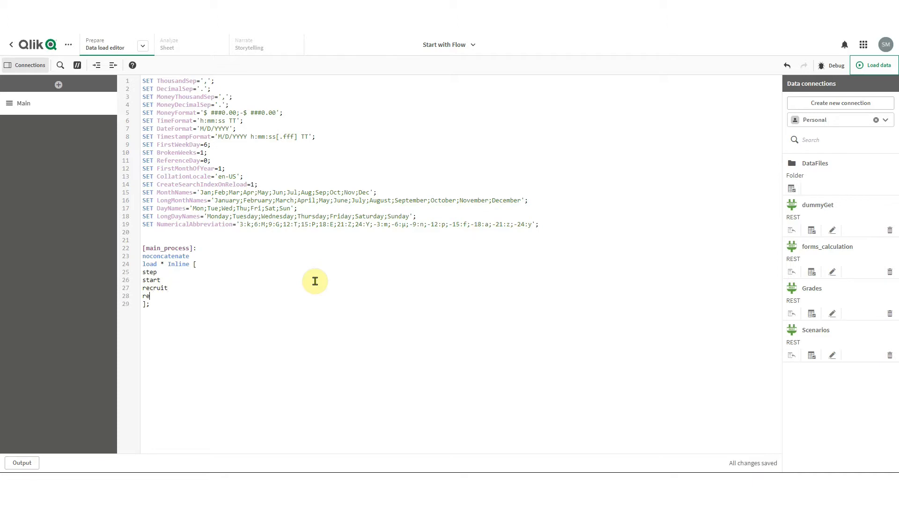
pyautogui.write('view')
pyautogui.press('Return')
pyautogui.write('interview')
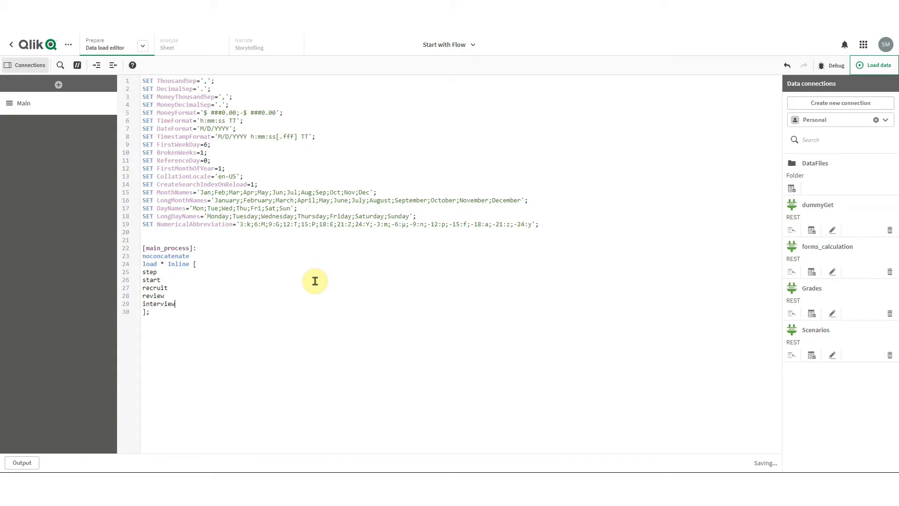
pyautogui.press('Return')
pyautogui.write('hire')
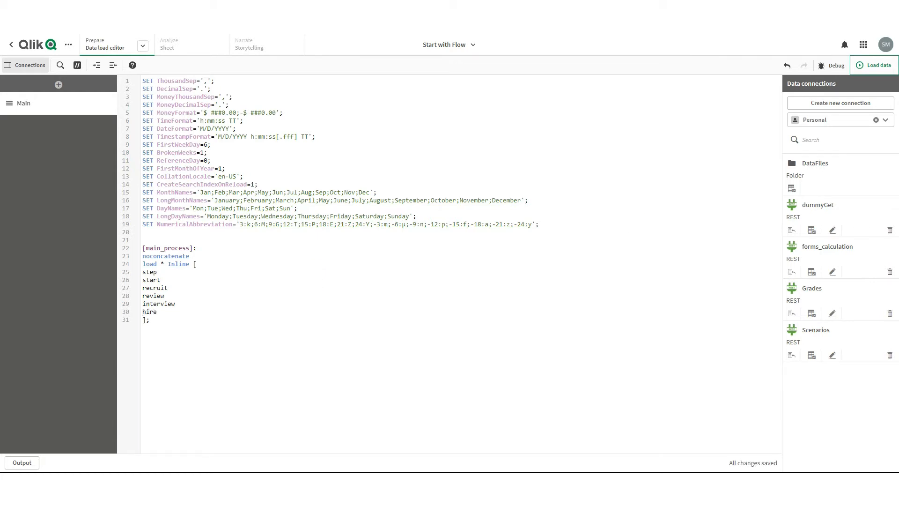
pyautogui.click(876, 66)
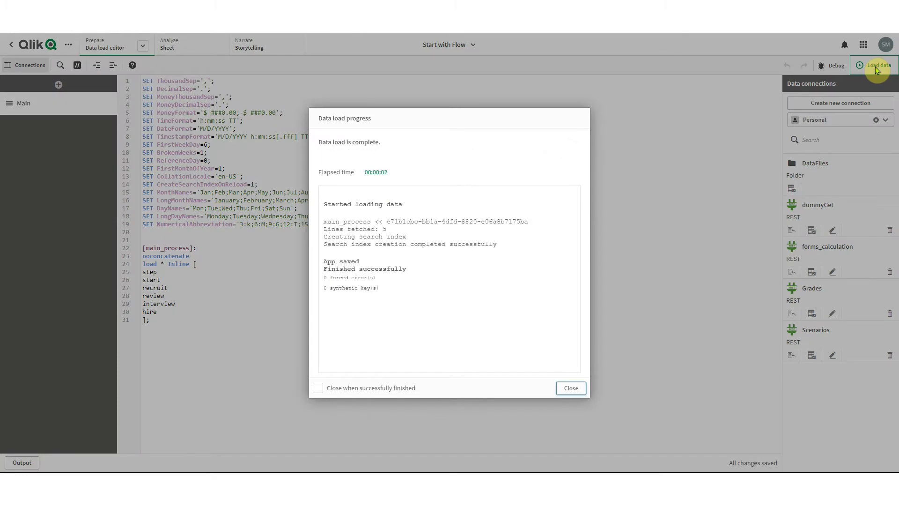
pyautogui.click(577, 391)
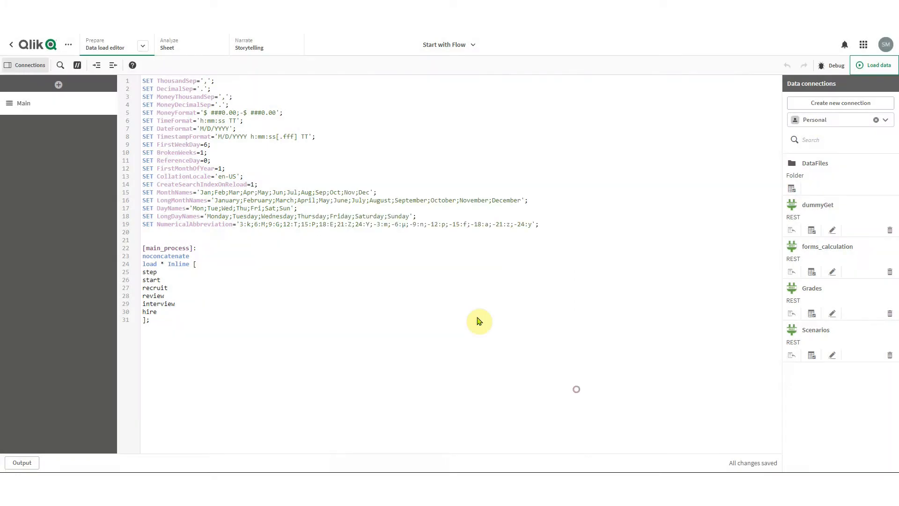
# Open the sheet and place an Inphinity Flow object from the Inphinity bundle on it.
pyautogui.click(182, 51)
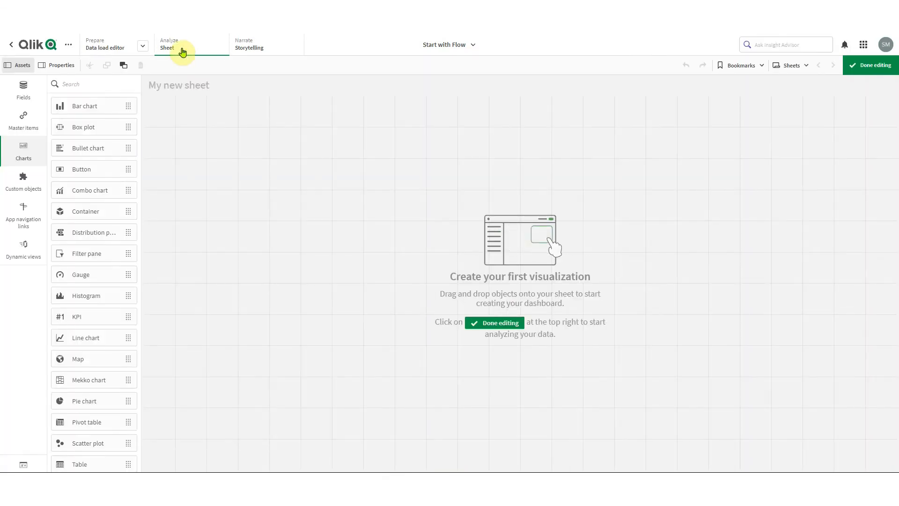
pyautogui.click(28, 187)
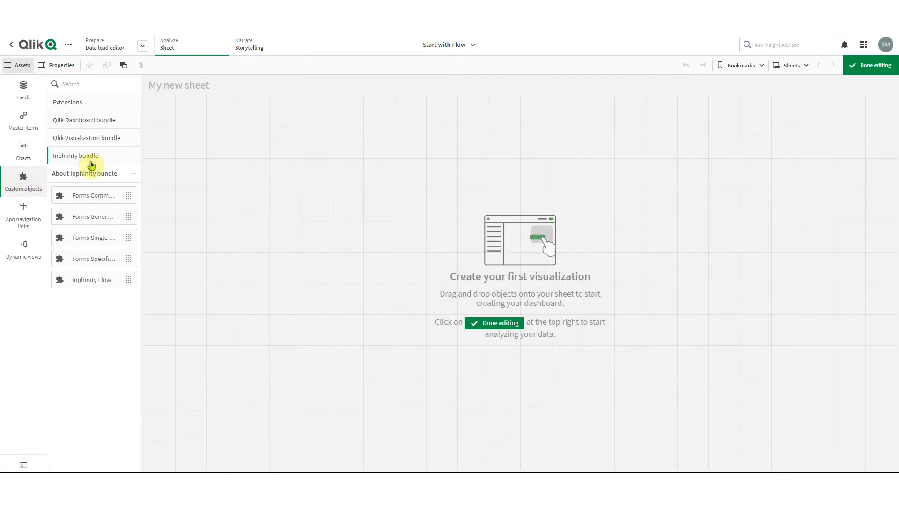
pyautogui.moveTo(85, 286); pyautogui.dragTo(274, 220)
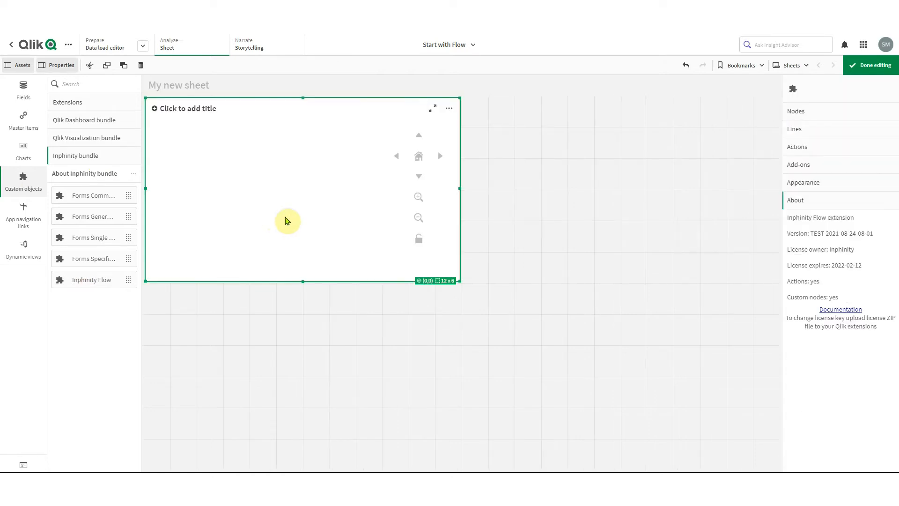
# Set both the node id and the node label of the flow object to the step field.
pyautogui.click(817, 112)
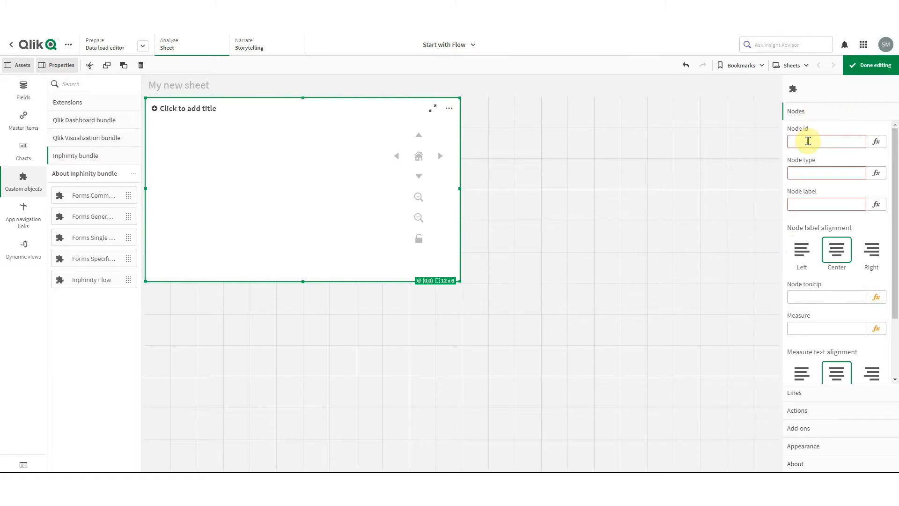
pyautogui.click(804, 145)
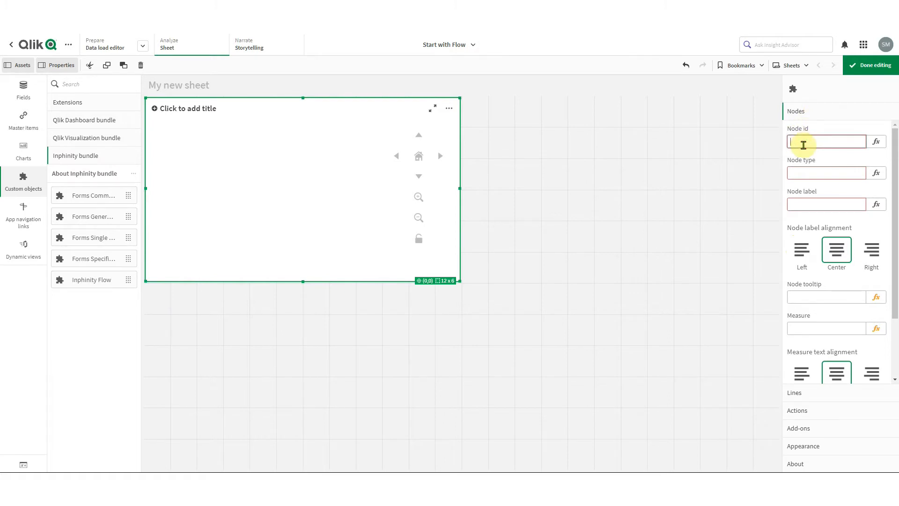
pyautogui.write('step')
pyautogui.press('Return')
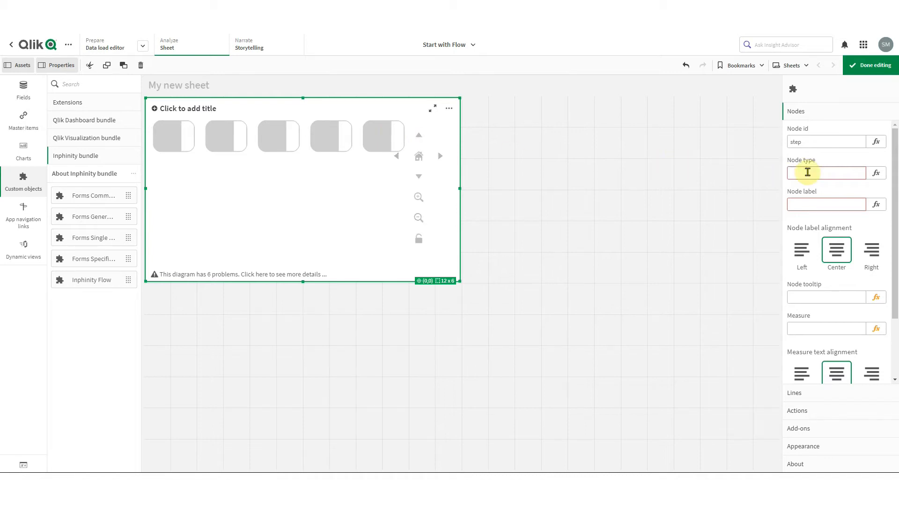
pyautogui.click(810, 205)
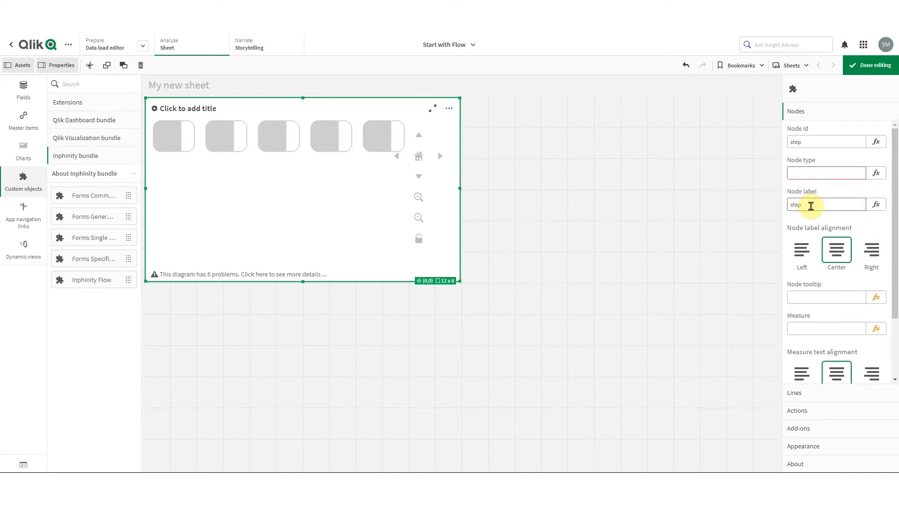
pyautogui.click(786, 133)
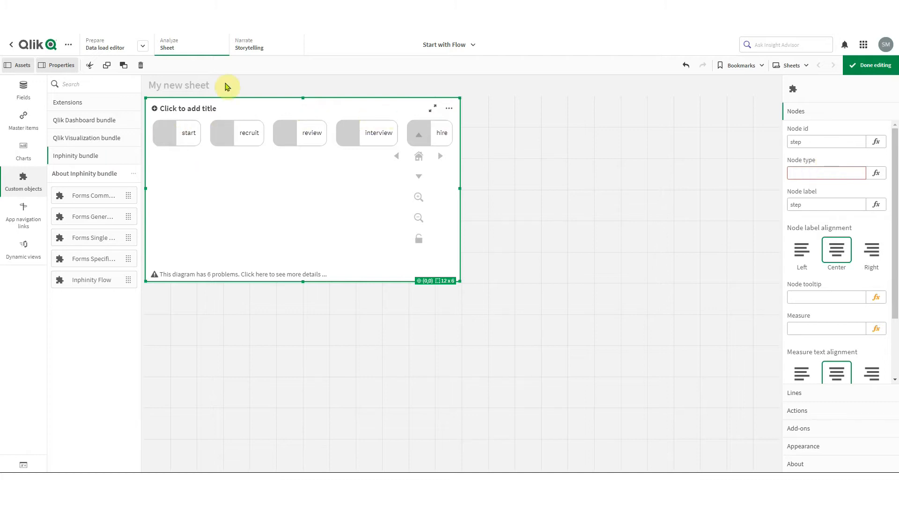
# Look through the built-in and additional node types in the flow object's appearance settings.
pyautogui.click(815, 453)
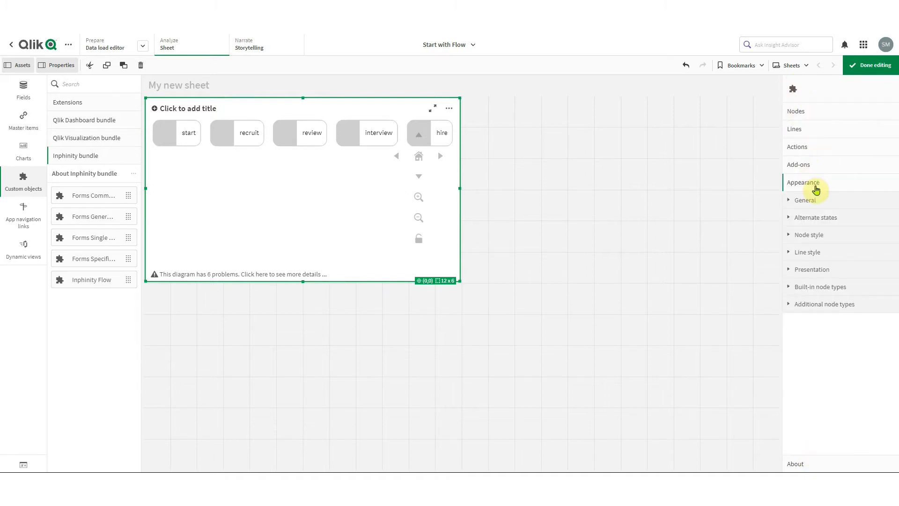
pyautogui.click(832, 292)
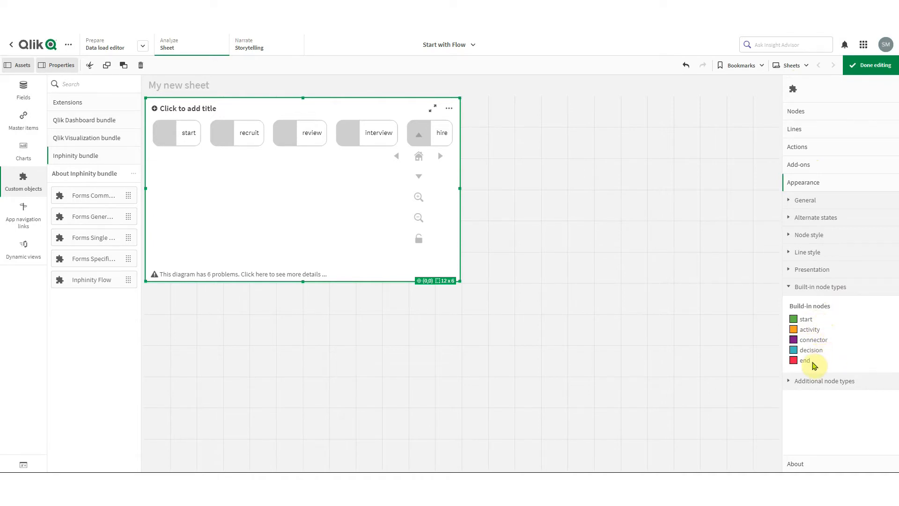
pyautogui.click(818, 385)
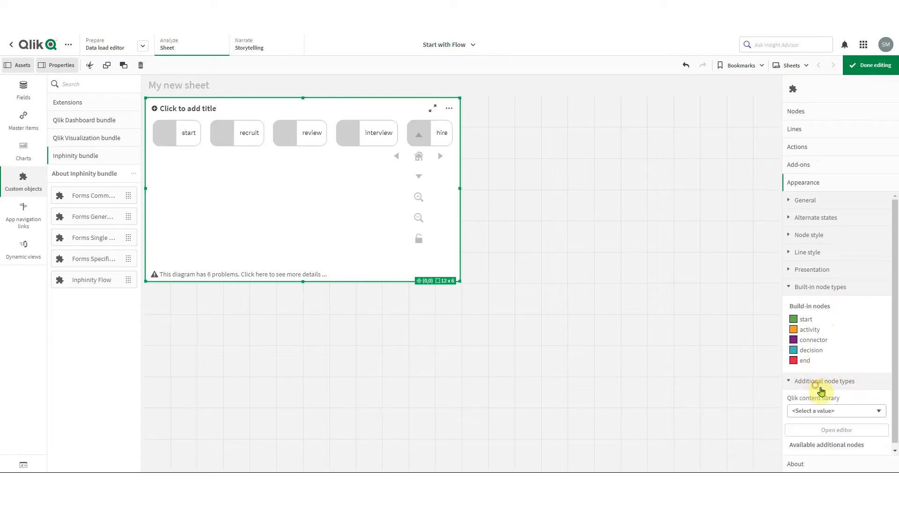
pyautogui.scroll(-1, 832, 388)
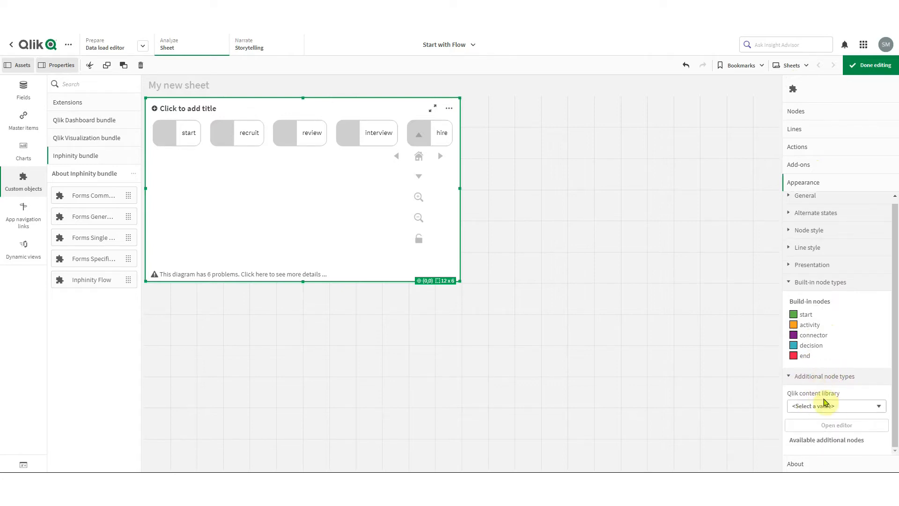
pyautogui.click(837, 378)
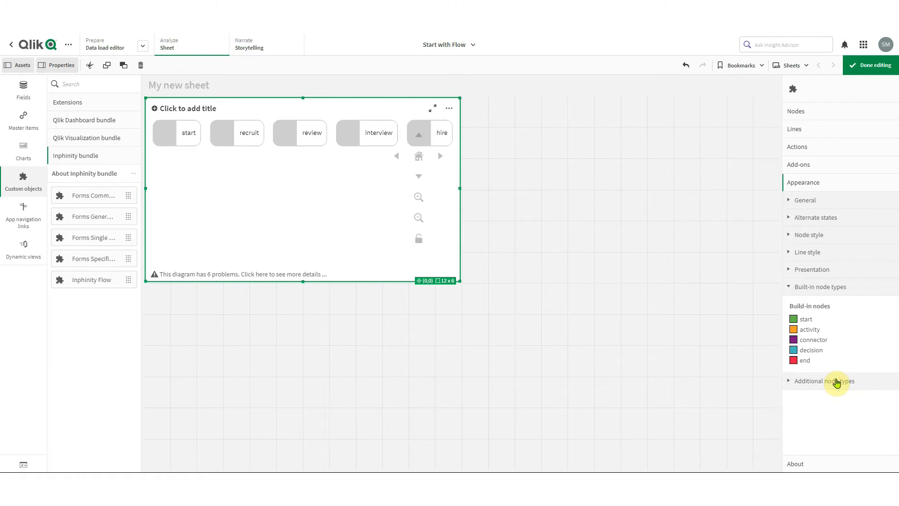
# Return to the load script and add a tab-aligned step_type column after step in the main_process inline table's header.
pyautogui.click(143, 46)
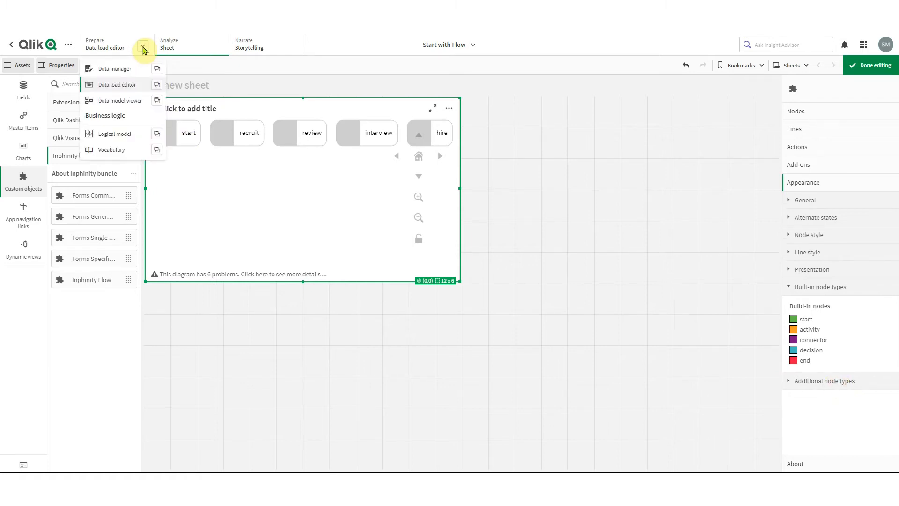
pyautogui.click(149, 85)
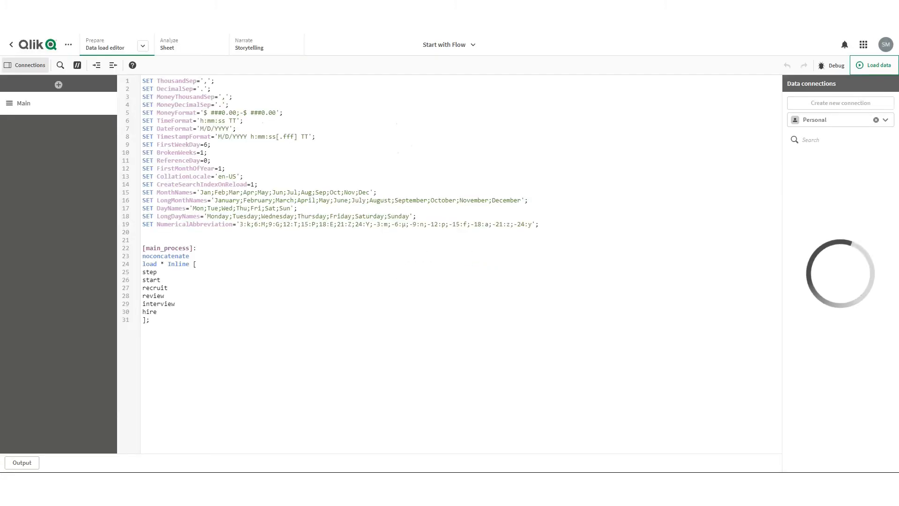
pyautogui.click(189, 273)
pyautogui.write(',step_type')
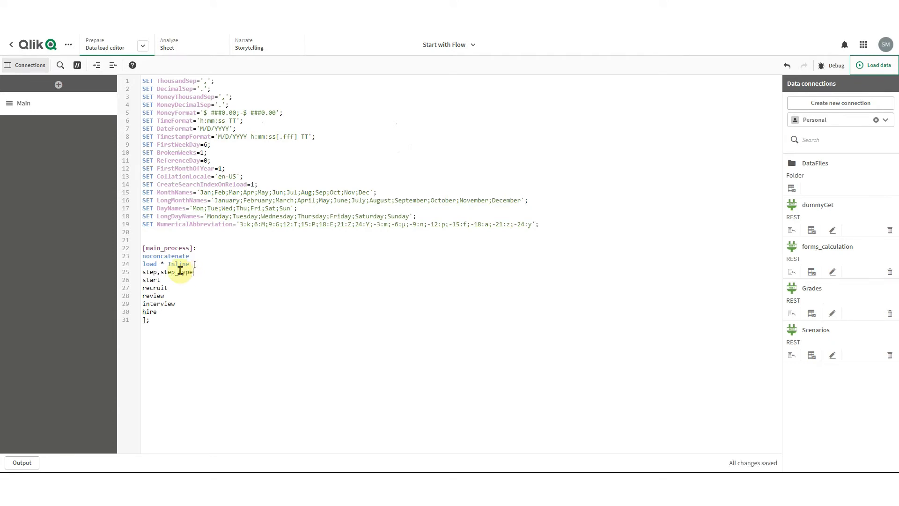
pyautogui.press('Down')
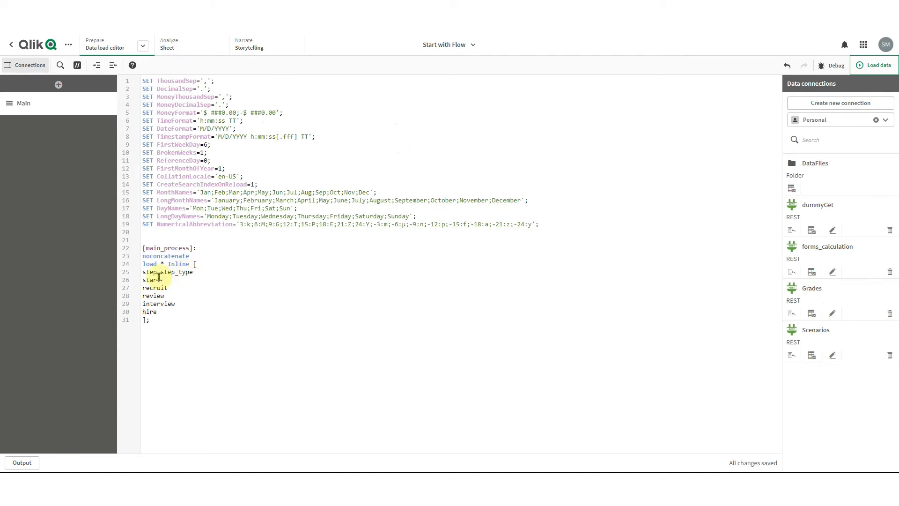
pyautogui.press('Tab')
pyautogui.press('Tab')
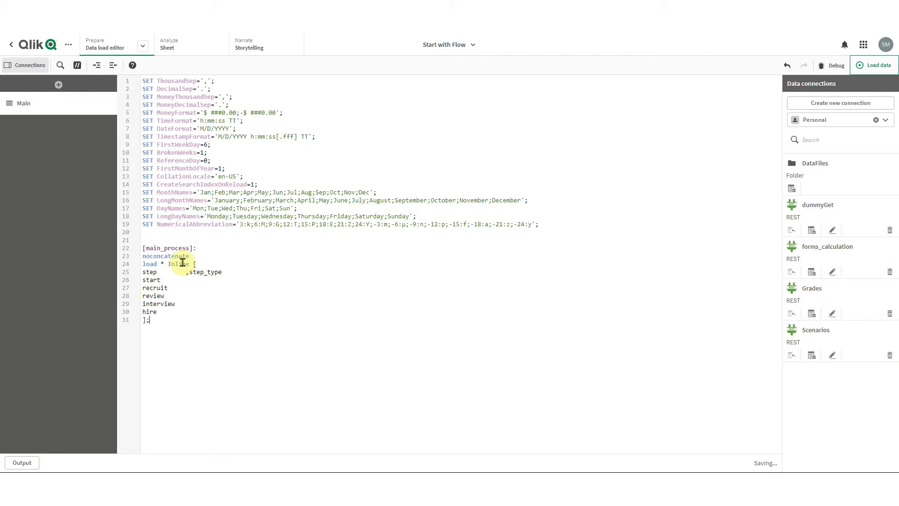
# In the main_process table, give the start row the step type start and the recruit row activity.
pyautogui.click(168, 279)
pyautogui.press('Tab')
pyautogui.press('Tab')
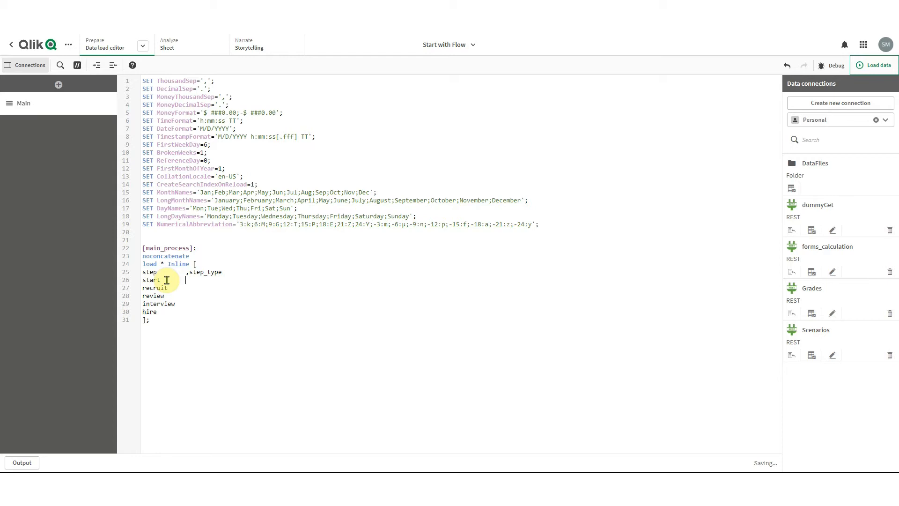
pyautogui.write(',start')
pyautogui.press('Down')
pyautogui.write(',activity')
# Give the review row the step type decision and the interview row activity.
pyautogui.click(165, 295)
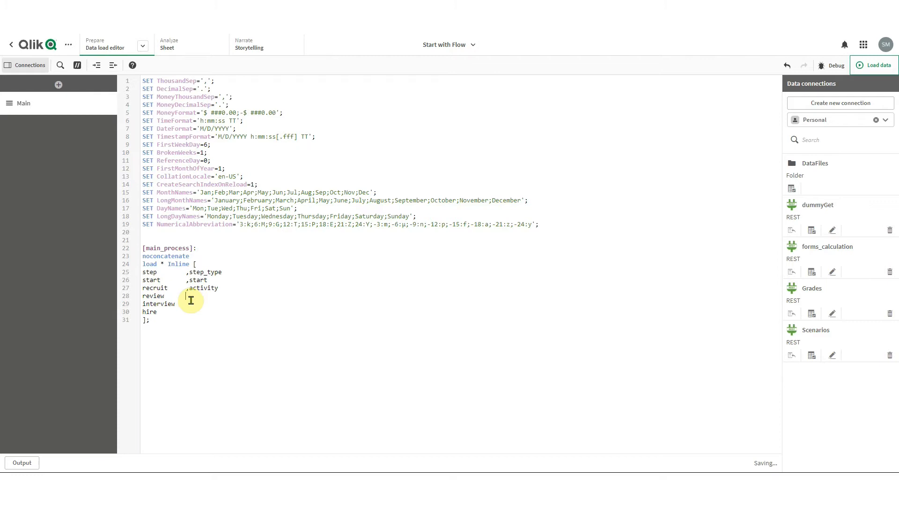
pyautogui.write(',decision')
pyautogui.click(181, 304)
pyautogui.write(',')
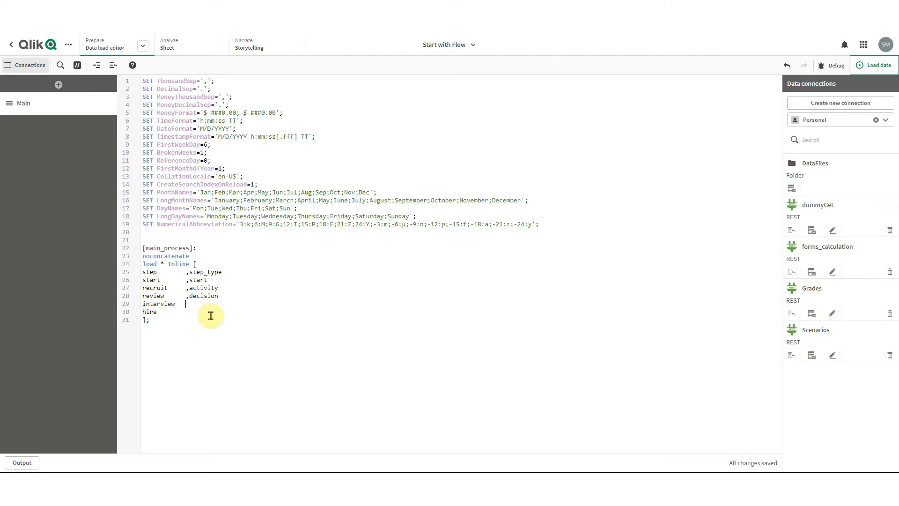
pyautogui.write('activity')
# Give the hire row the tab-aligned step type end and load the data.
pyautogui.click(162, 312)
pyautogui.press('Tab')
pyautogui.press('Tab')
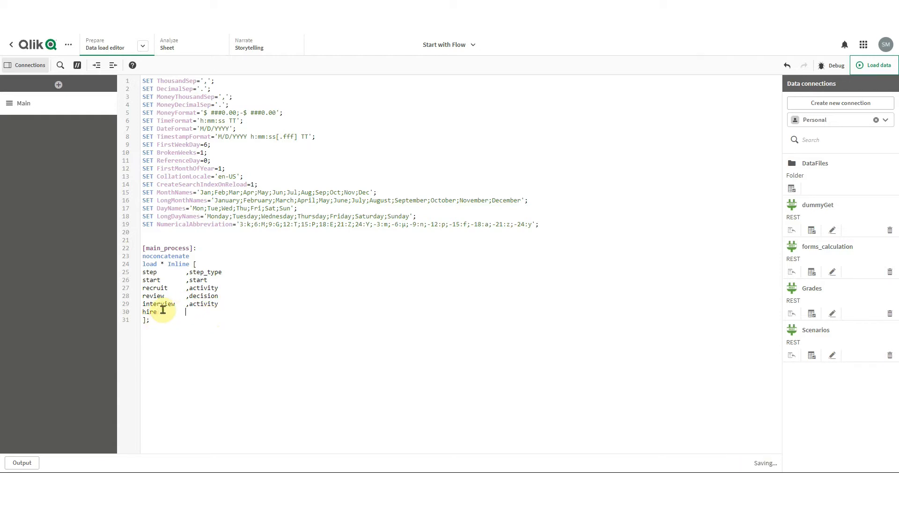
pyautogui.write(',end')
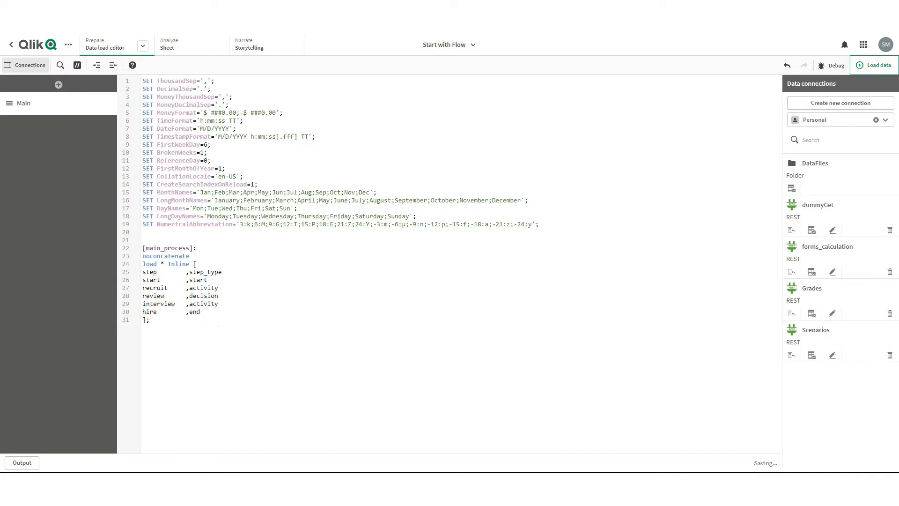
pyautogui.click(874, 66)
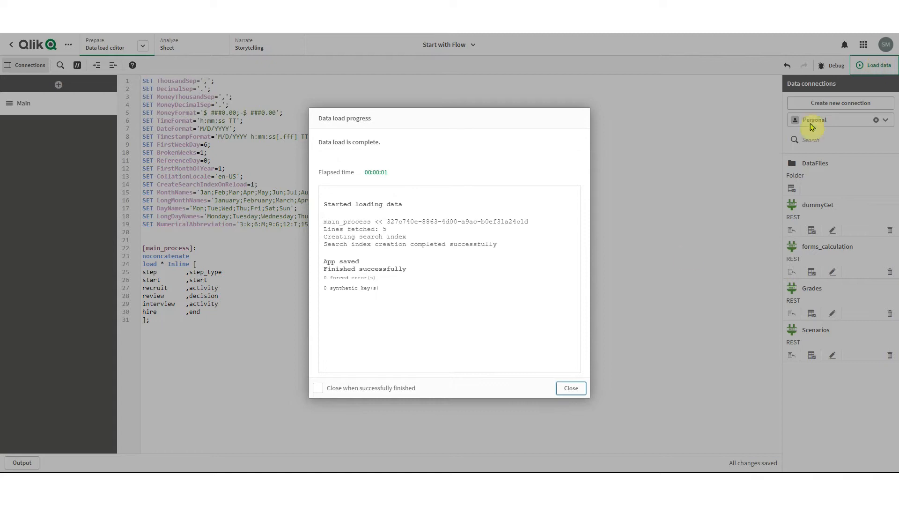
pyautogui.click(571, 388)
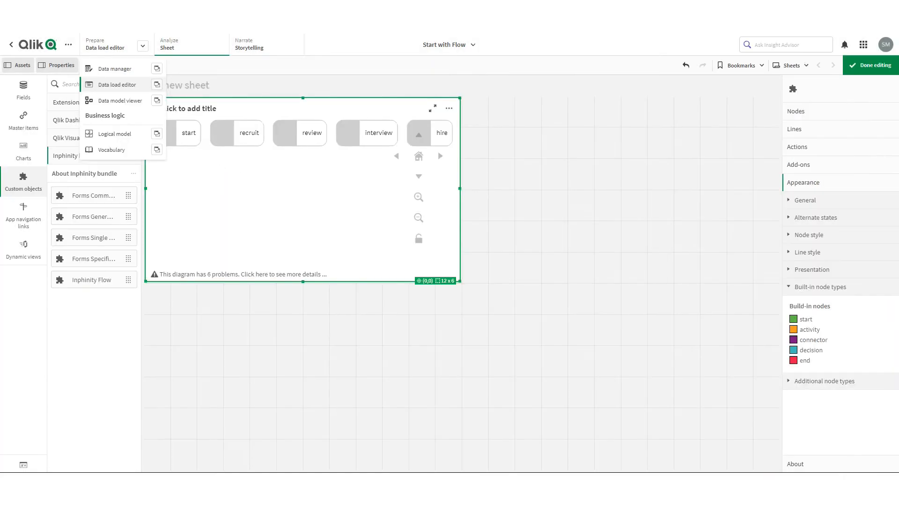
# Set the node type of the flow object to the step_type field.
pyautogui.click(855, 116)
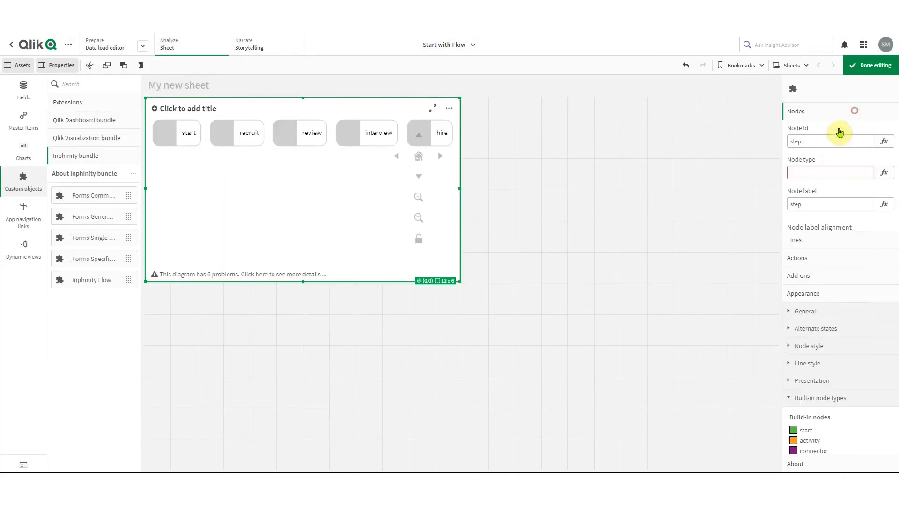
pyautogui.click(828, 173)
pyautogui.write('step_')
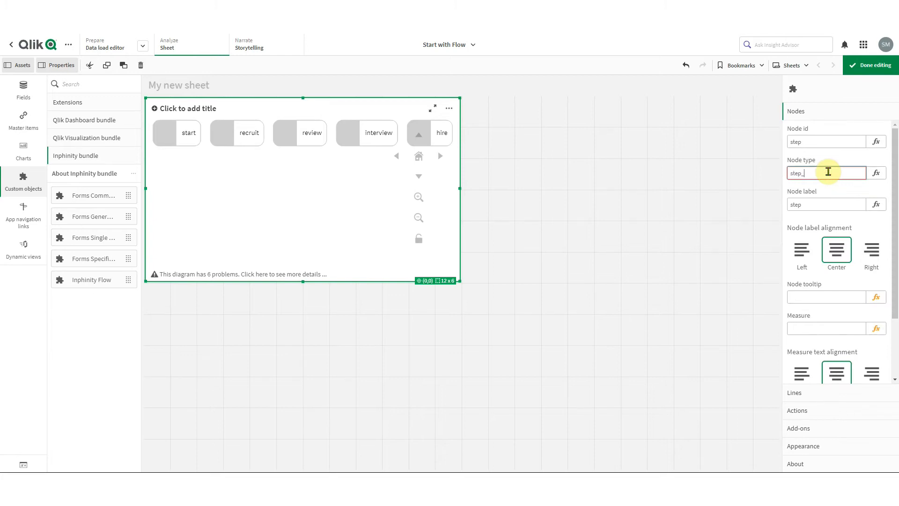
pyautogui.write('type')
pyautogui.press('Return')
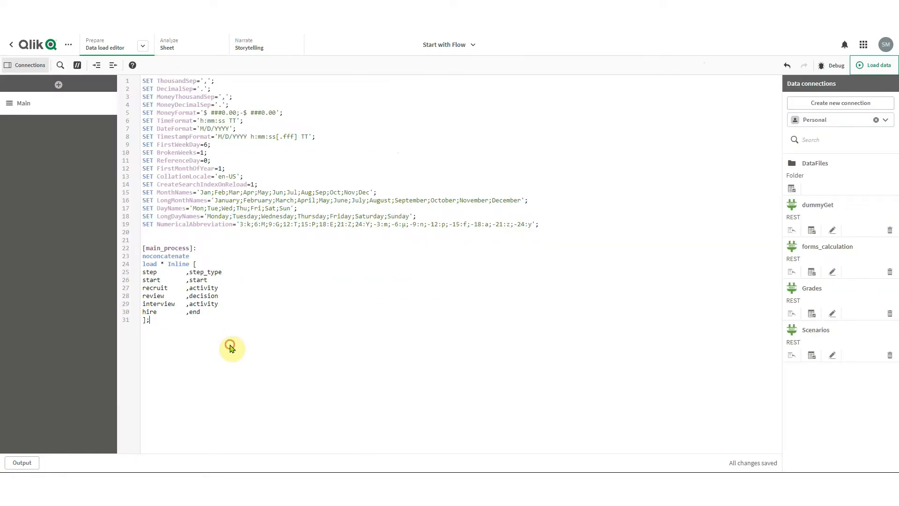
# Below main_process in the load script, start a noconcatenate table labelled [main_process_lines]: with a correctly closed square bracket.
pyautogui.click(236, 346)
pyautogui.press('Return')
pyautogui.write('[main_proc')
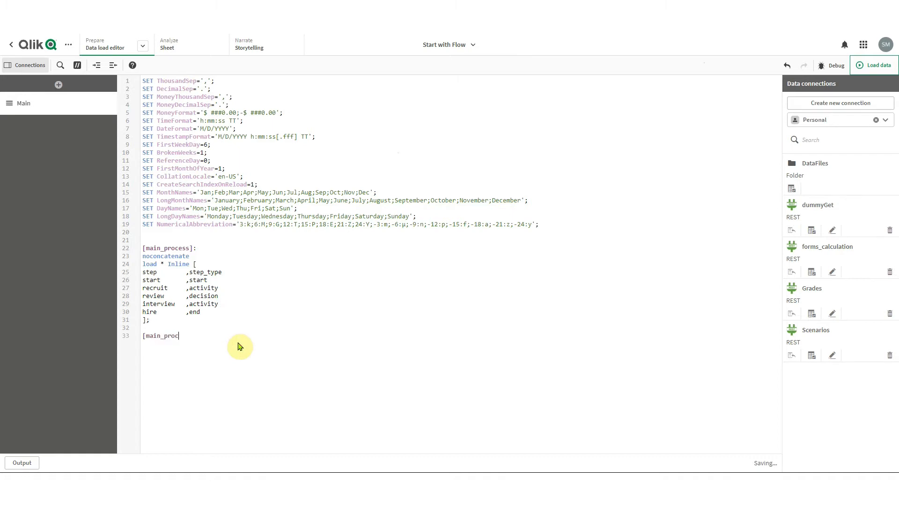
pyautogui.write('ess_lines]:')
pyautogui.press('Return')
pyautogui.write('noconcatenate')
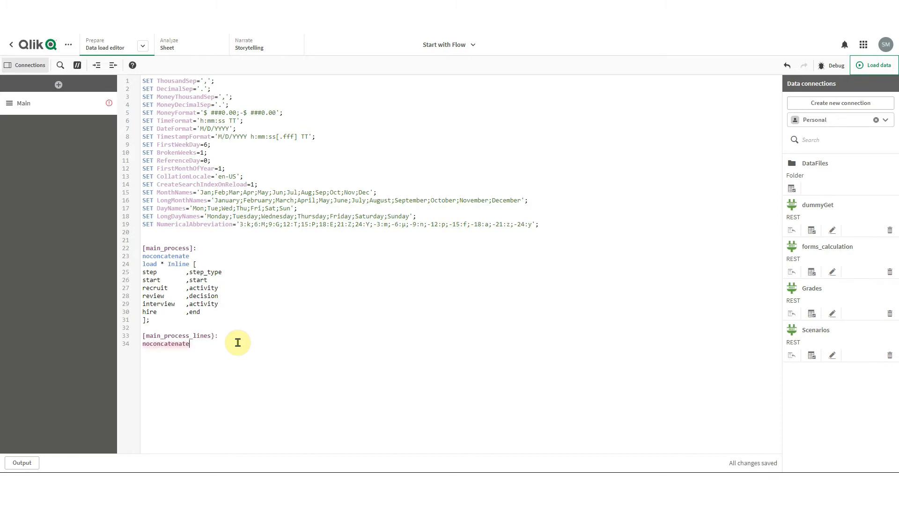
pyautogui.press('Return')
pyautogui.click(214, 336)
pyautogui.press('BackSpace')
pyautogui.write(']')
pyautogui.click(210, 351)
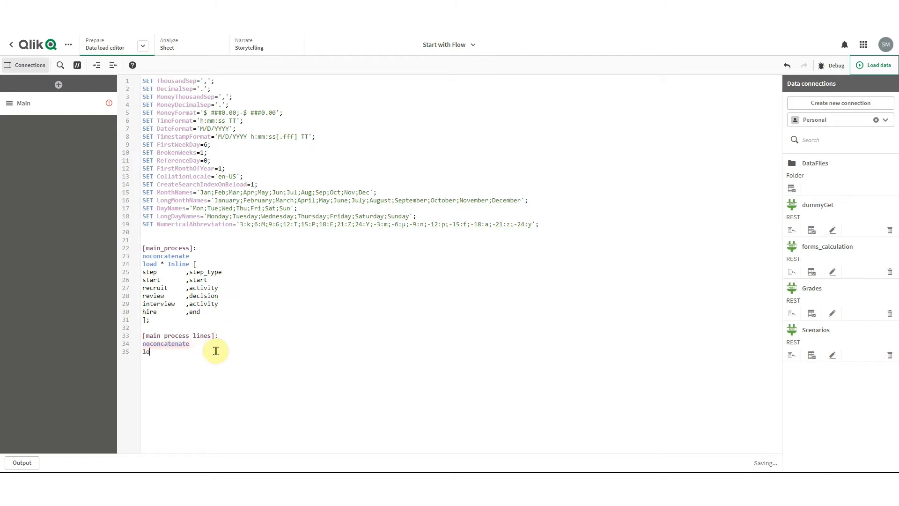
# Add an empty load * Inline statement enclosed by [ and ]; to main_process_lines.
pyautogui.write('load * Inline ')
pyautogui.write('[')
pyautogui.press('Return')
pyautogui.write('];')
pyautogui.click(184, 360)
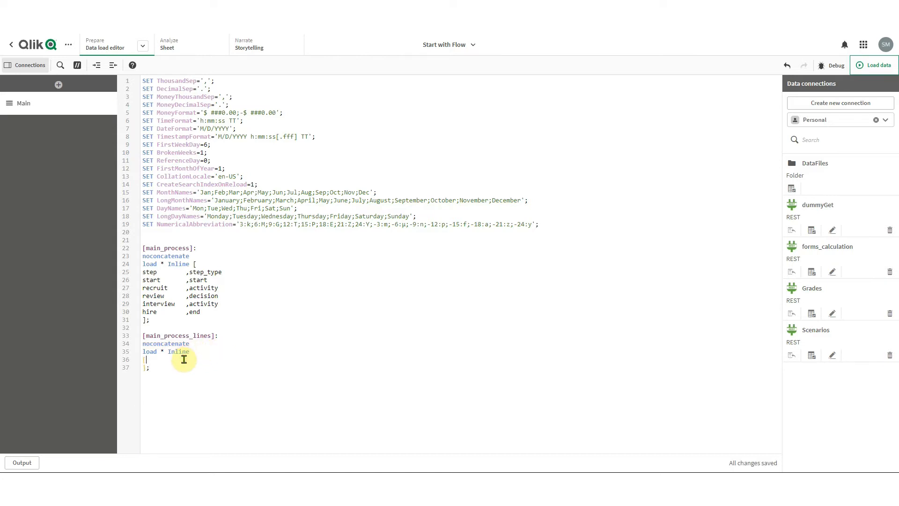
# Enter the header step_from,step_to and the first row start,recruit in the main_process_lines table.
pyautogui.write('step_from,step_to')
pyautogui.press('Return')
pyautogui.write('start,recruit')
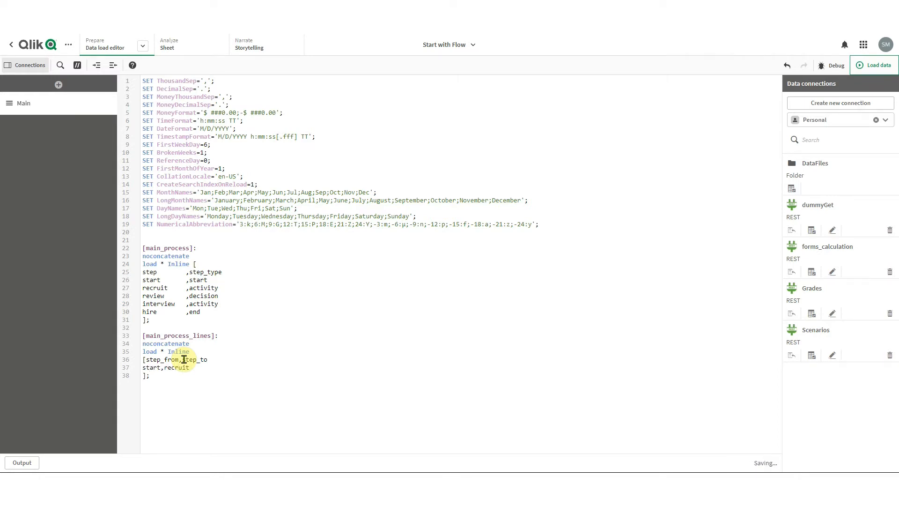
# Add the row recruit,review to main_process_lines, copying review from the main_process table.
pyautogui.press('Return')
pyautogui.write('recruit,')
pyautogui.doubleClick(153, 296)
pyautogui.hotkey('ctrl', 'c')
pyautogui.click(177, 378)
pyautogui.hotkey('ctrl', 'v')
# Add a row leading from review to interview in main_process_lines.
pyautogui.press('Return')
pyautogui.hotkey('ctrl', 'v')
pyautogui.write(',')
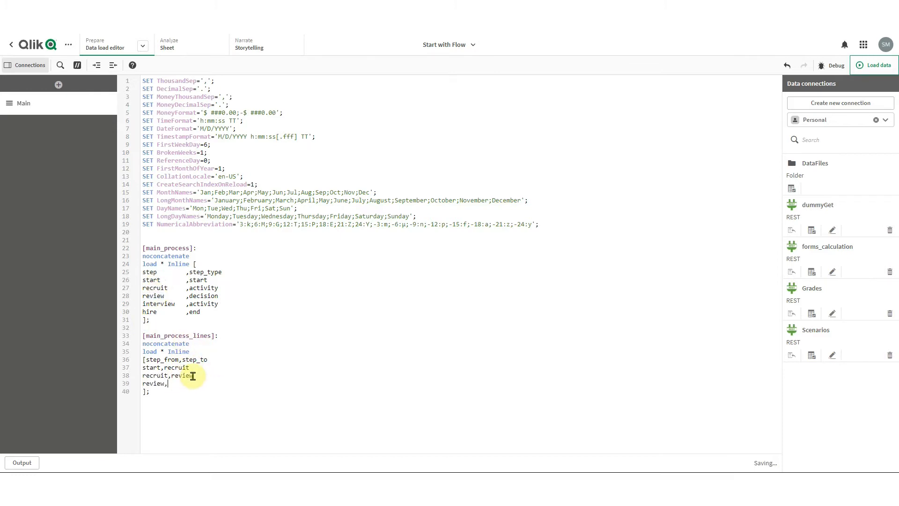
pyautogui.doubleClick(169, 303)
pyautogui.click(182, 385)
pyautogui.write('interview')
pyautogui.write(',')
# Add the row interview,hire and remove the trailing comma from the row above it.
pyautogui.press('Return')
pyautogui.write('interview')
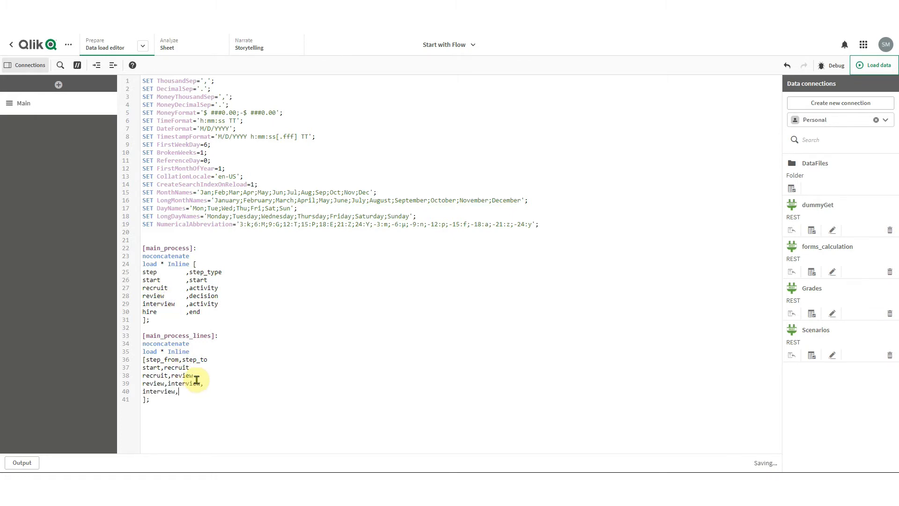
pyautogui.write(',hire')
pyautogui.click(217, 384)
pyautogui.press('BackSpace')
# Load the data with the new lines table and return to the sheet.
pyautogui.click(872, 65)
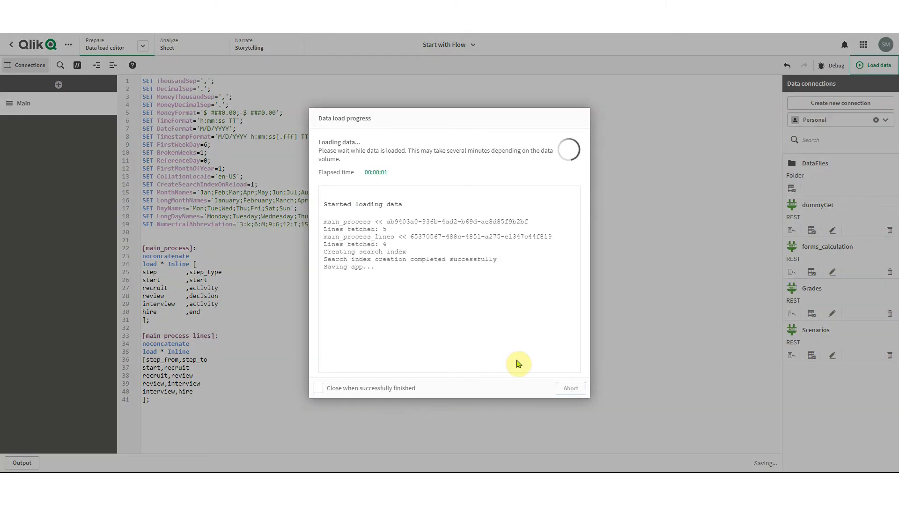
pyautogui.click(568, 388)
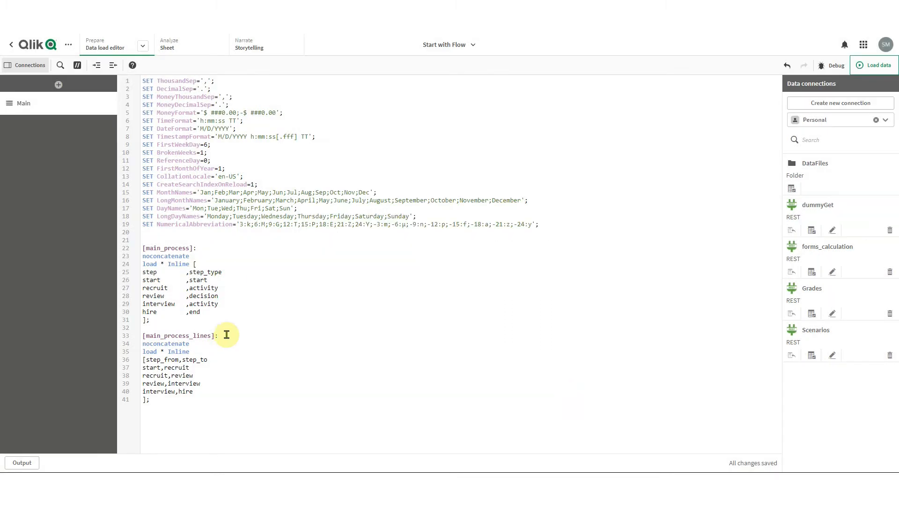
pyautogui.click(169, 47)
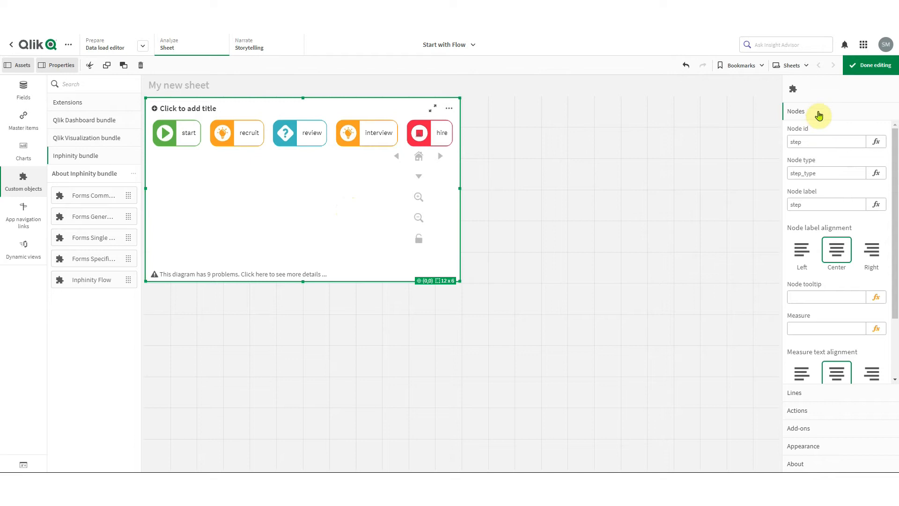
# Configure the flow object's lines with step_from as the from node id and step_to as the to node id.
pyautogui.click(825, 394)
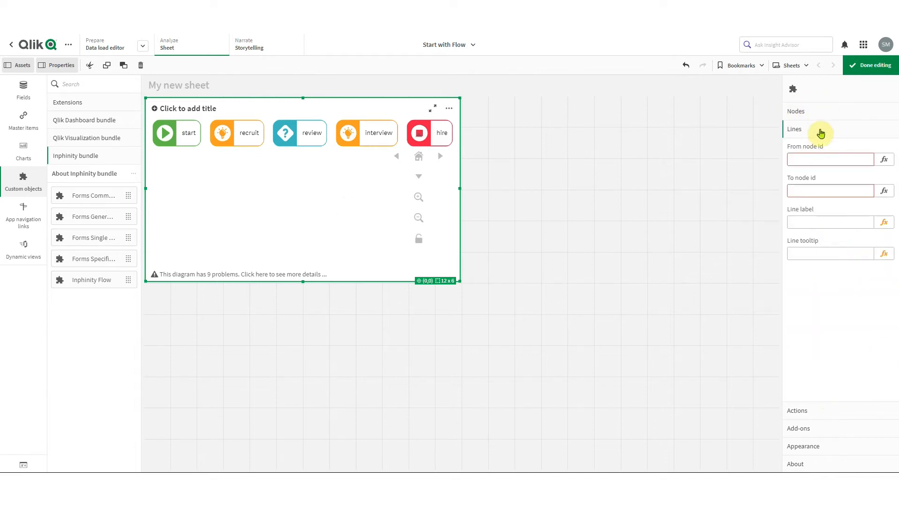
pyautogui.click(828, 160)
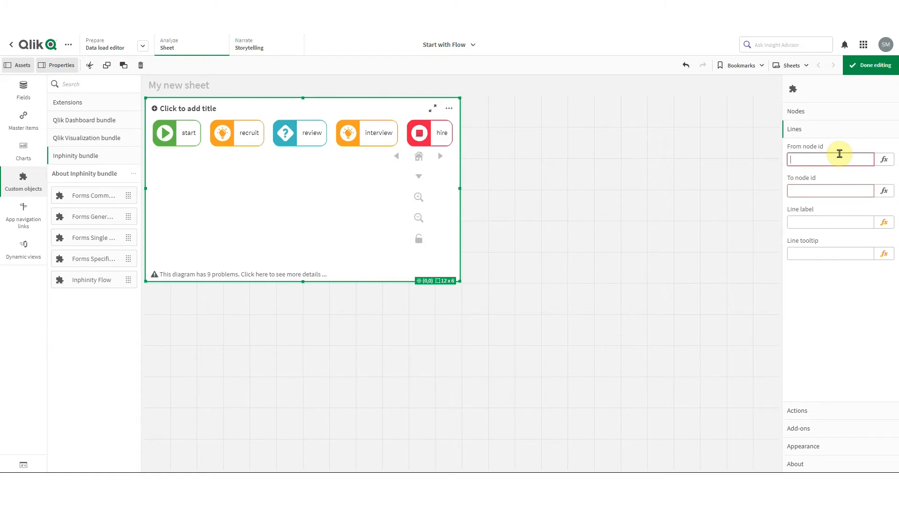
pyautogui.write('step_from')
pyautogui.click(820, 188)
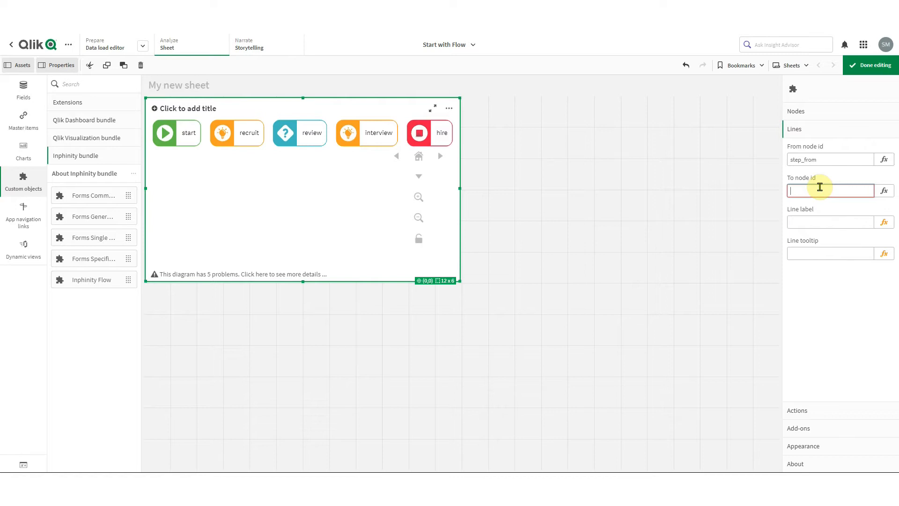
pyautogui.write('step_to')
pyautogui.press('Return')
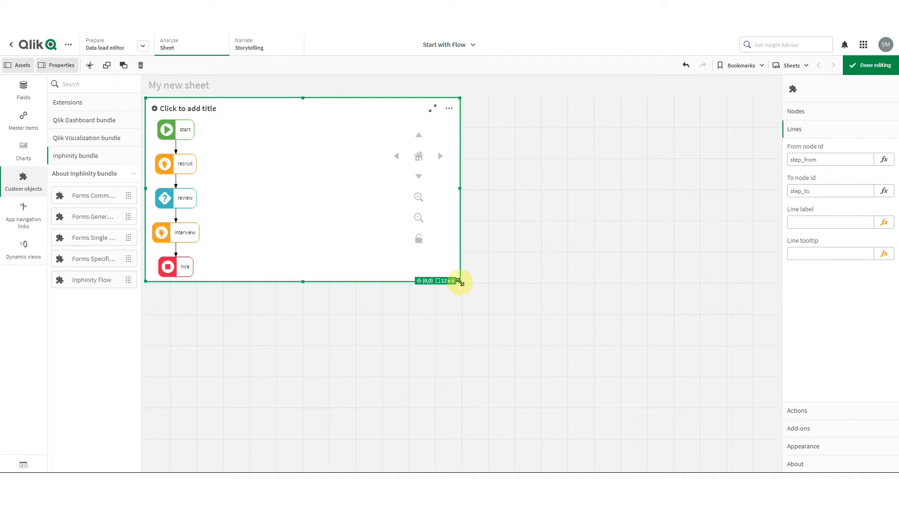
# Resize the flow object to 9 x 9 grid cells and go back to the load script.
pyautogui.moveTo(460, 281); pyautogui.dragTo(378, 385)
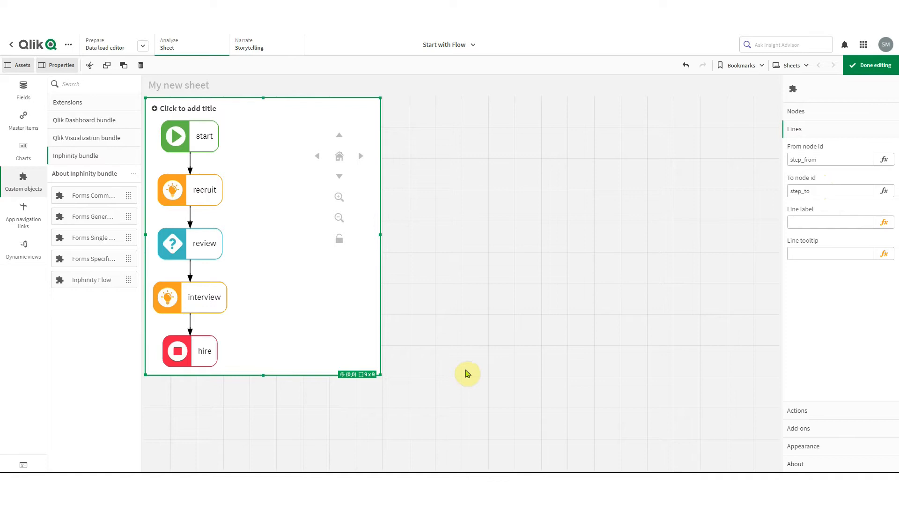
pyautogui.click(220, 7)
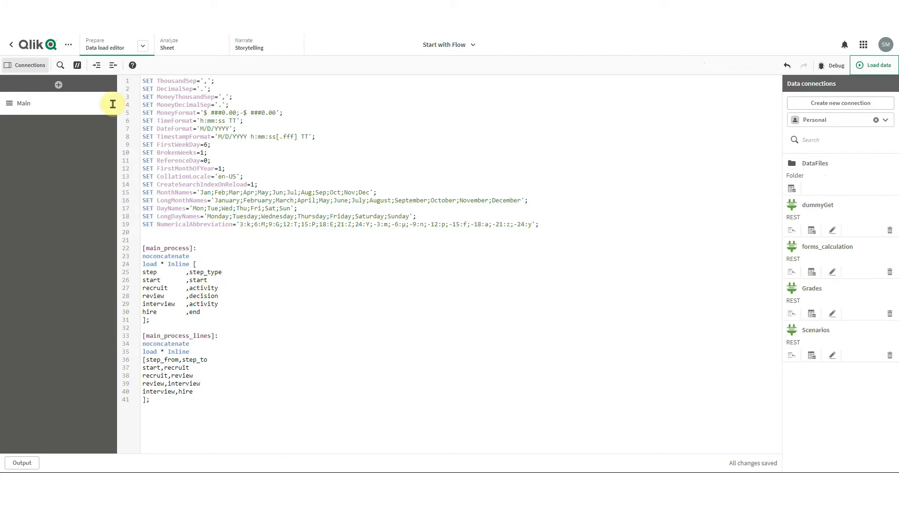
pyautogui.click(113, 8)
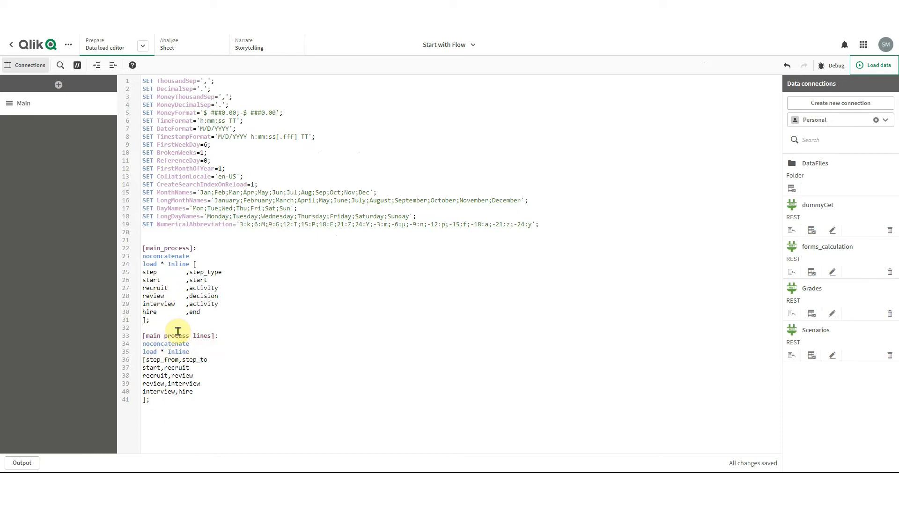
# Insert a step_id column before step in the main_process header and give the start row the id 1.
pyautogui.click(143, 271)
pyautogui.write('step_id,')
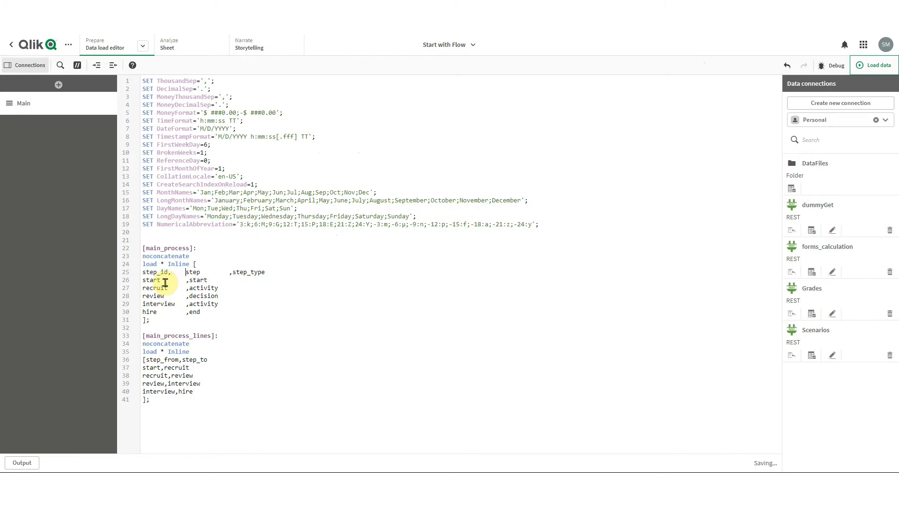
pyautogui.click(143, 280)
pyautogui.write('1,')
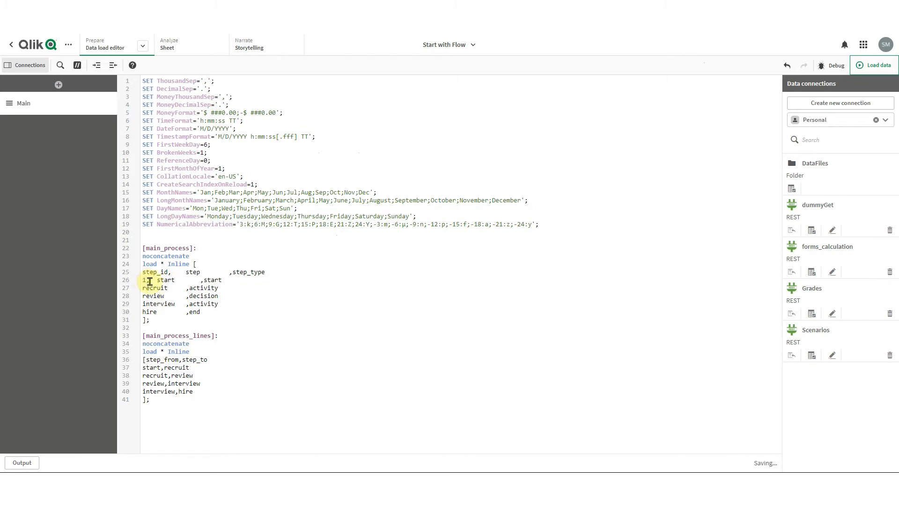
pyautogui.click(186, 273)
pyautogui.write(',')
pyautogui.press('Down')
pyautogui.write(',')
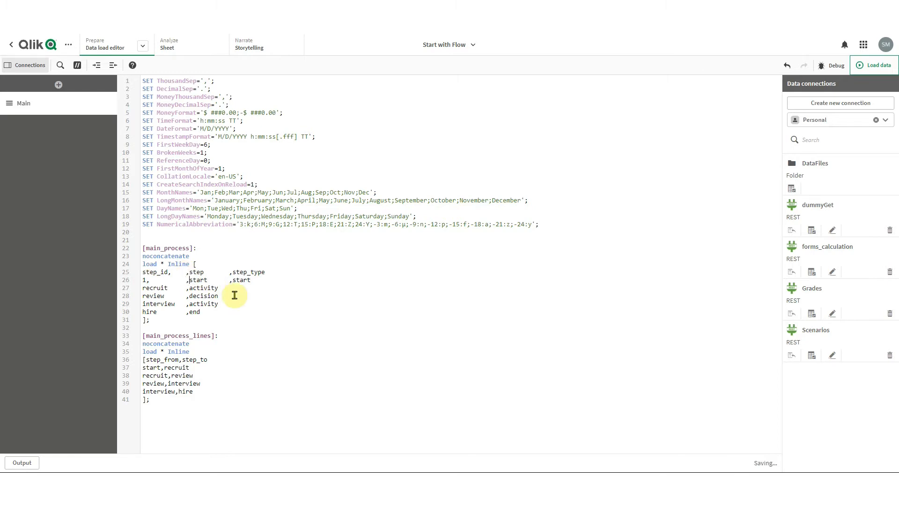
# Remove the extra commas directly after step_id and 1 and realign the header columns.
pyautogui.click(173, 272)
pyautogui.press('BackSpace')
pyautogui.press('Down')
pyautogui.press('Left')
pyautogui.press('Left')
pyautogui.press('BackSpace')
pyautogui.click(173, 273)
pyautogui.press('Tab')
# Add the tab-aligned step_id 2 to the recruit row and 3 to the review row.
pyautogui.click(143, 287)
pyautogui.write('2')
pyautogui.press('Tab')
pyautogui.press('Tab')
pyautogui.write(',')
pyautogui.click(144, 295)
pyautogui.write('3')
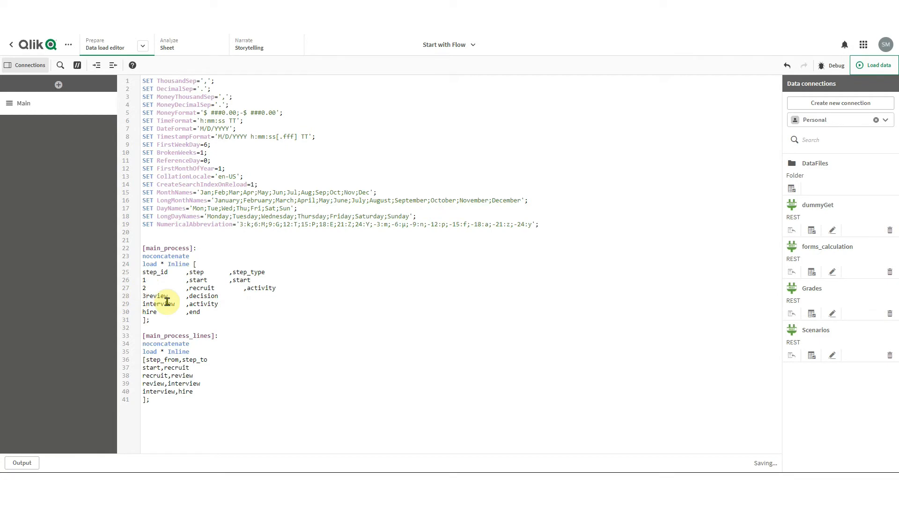
pyautogui.press('Tab')
pyautogui.write(',')
# Add the tab-aligned step_id 4 to the interview row and 5 to the hire row.
pyautogui.click(144, 301)
pyautogui.write('4')
pyautogui.press('Tab')
pyautogui.write(',')
pyautogui.click(143, 311)
pyautogui.write('5')
pyautogui.press('Tab')
pyautogui.write(',')
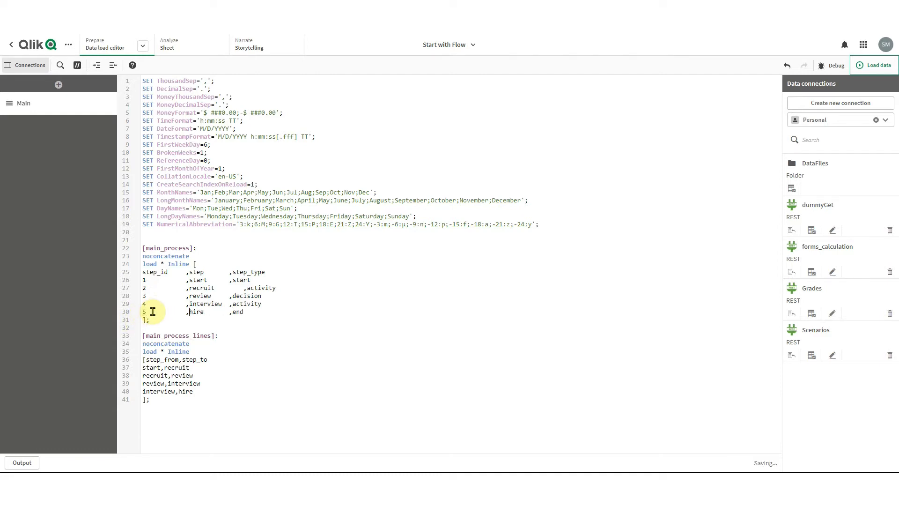
# Delete the entire main_process_lines table from the load script.
pyautogui.moveTo(174, 405); pyautogui.dragTo(141, 337)
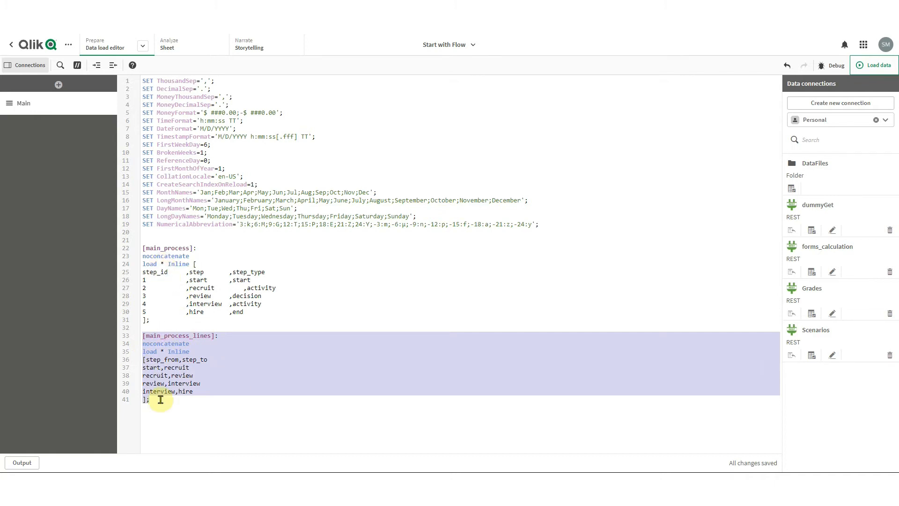
pyautogui.press('Delete')
# Align the recruit row's activity value with the step_type column and load the data.
pyautogui.click(243, 288)
pyautogui.press('BackSpace')
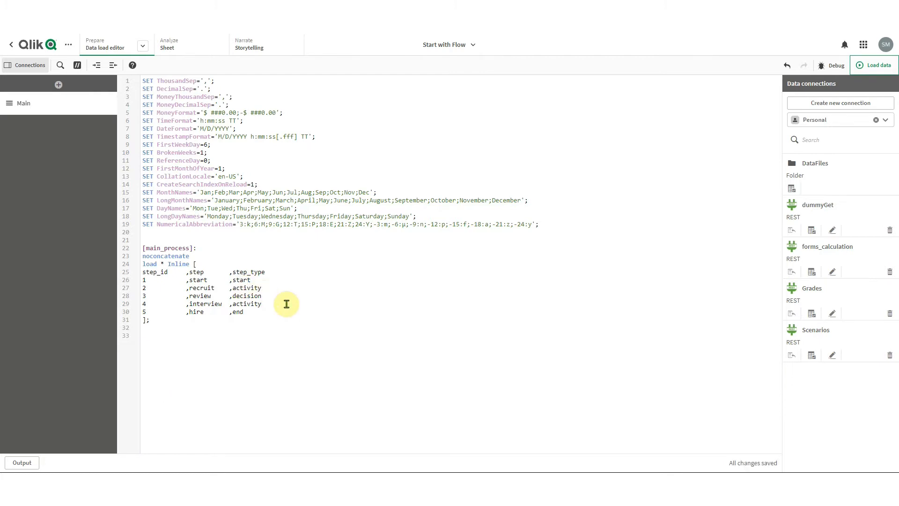
pyautogui.click(876, 70)
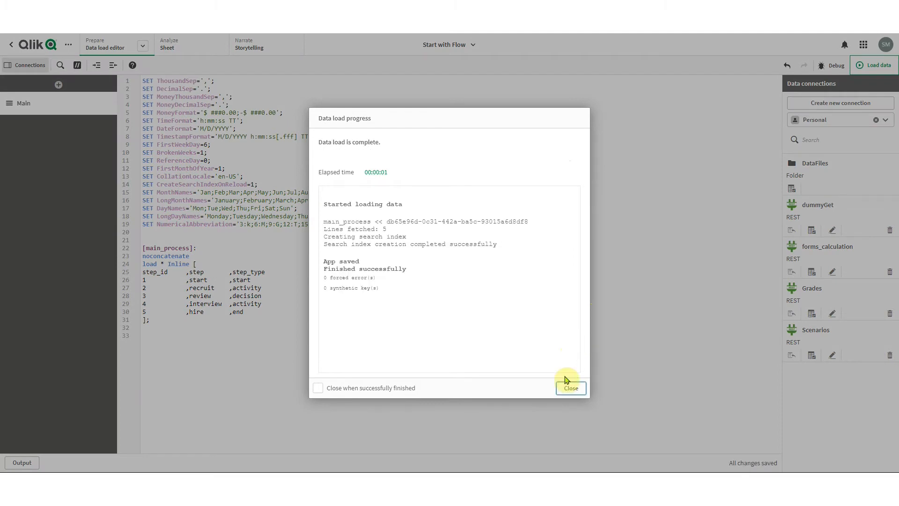
# Set the From node id of the flow diagram's lines to step_id.
pyautogui.click(574, 388)
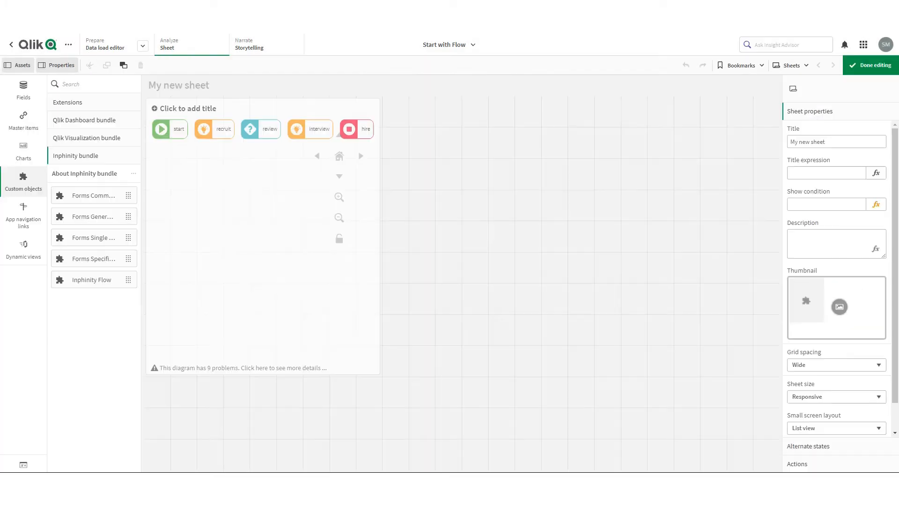
pyautogui.click(265, 277)
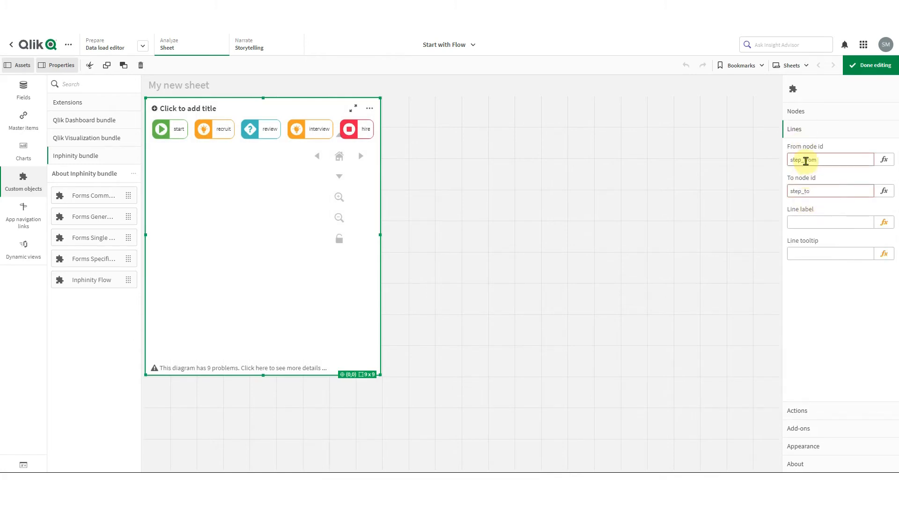
pyautogui.doubleClick(805, 162)
pyautogui.write('step_id')
# Set the To node id of the flow diagram's lines to the expression =step_id+1.
pyautogui.click(791, 191)
pyautogui.write('=')
pyautogui.click(817, 191)
pyautogui.press('BackSpace')
pyautogui.press('BackSpace')
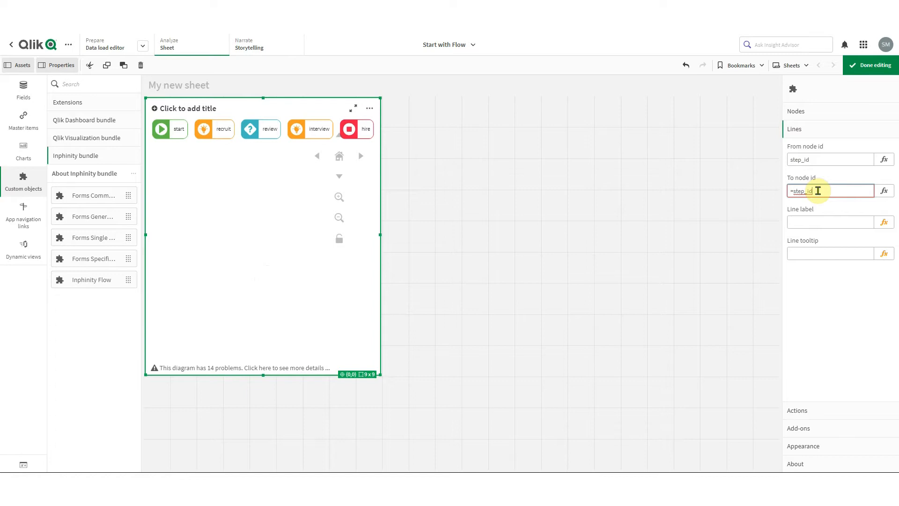
pyautogui.press('Return')
# Change the Node id of the flow diagram's nodes to step_id.
pyautogui.click(826, 111)
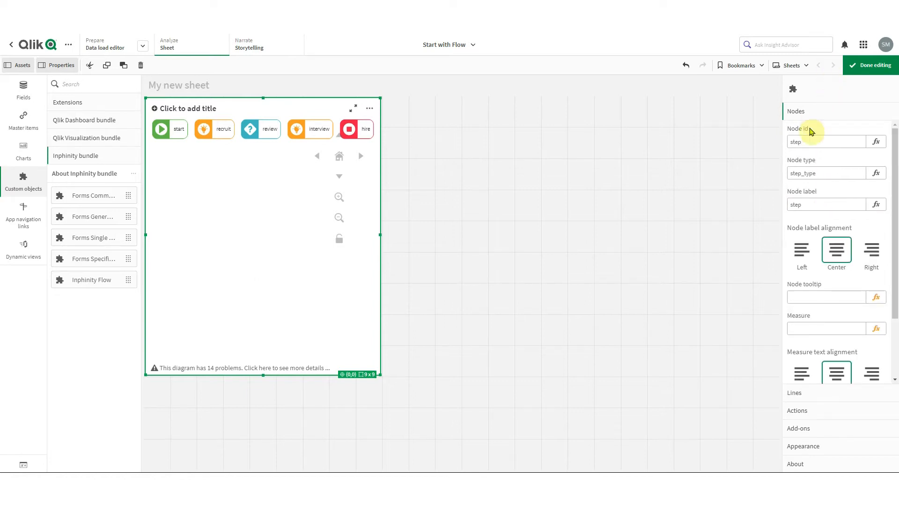
pyautogui.click(800, 142)
pyautogui.moveTo(800, 142); pyautogui.dragTo(790, 142)
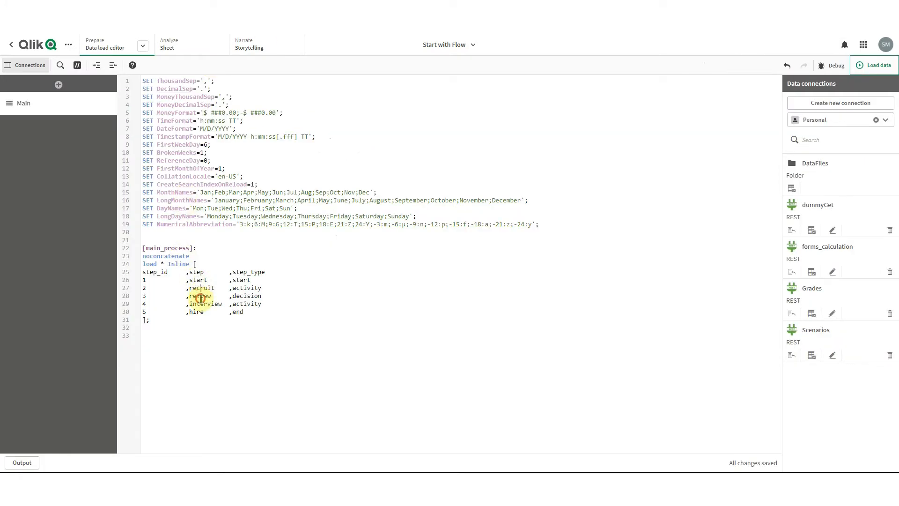
pyautogui.click(197, 313)
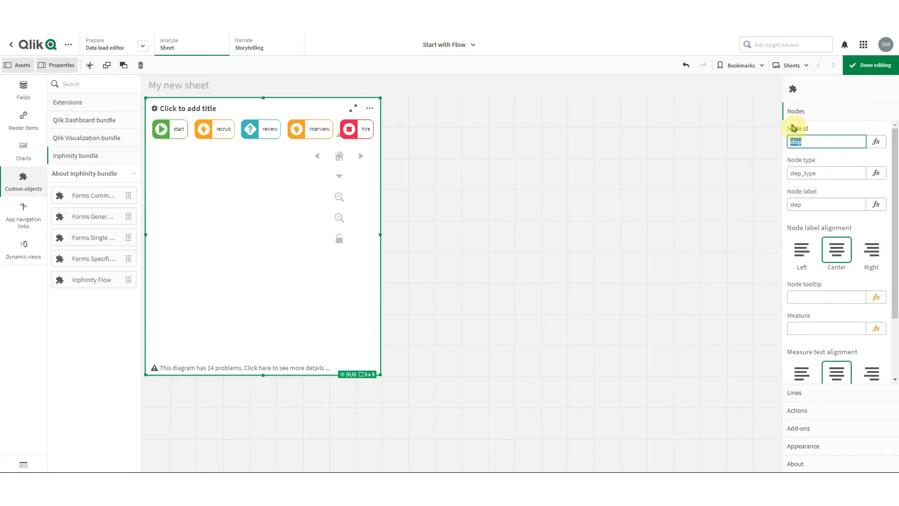
pyautogui.click(811, 143)
pyautogui.press('Return')
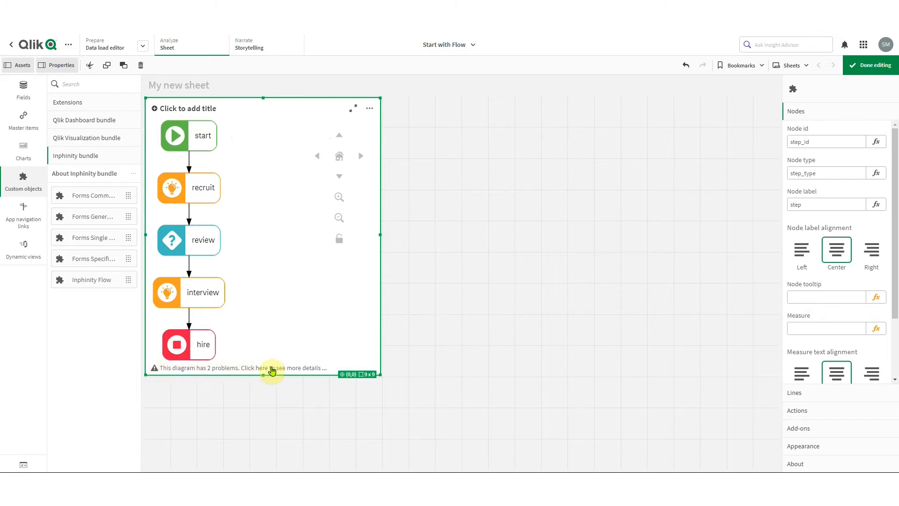
# Show the flow diagram's warnings and data, and review the detected problems.
pyautogui.rightClick(287, 311)
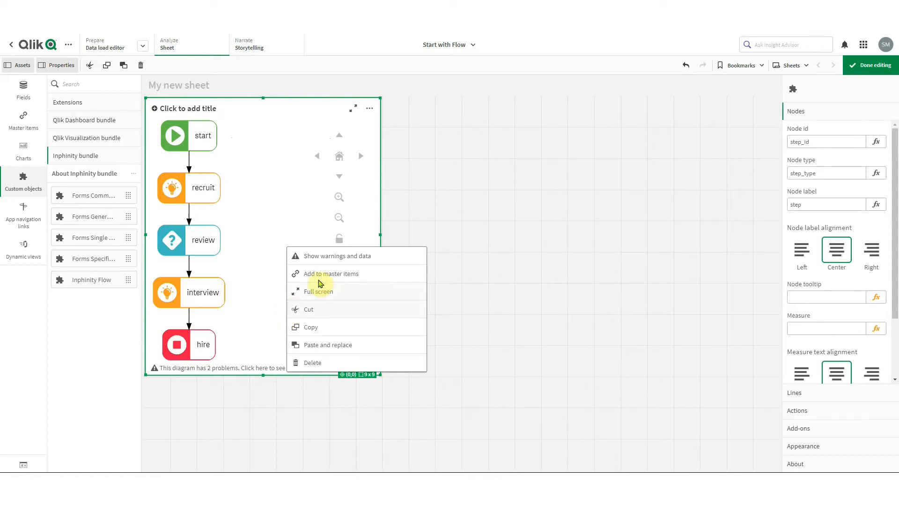
pyautogui.click(348, 261)
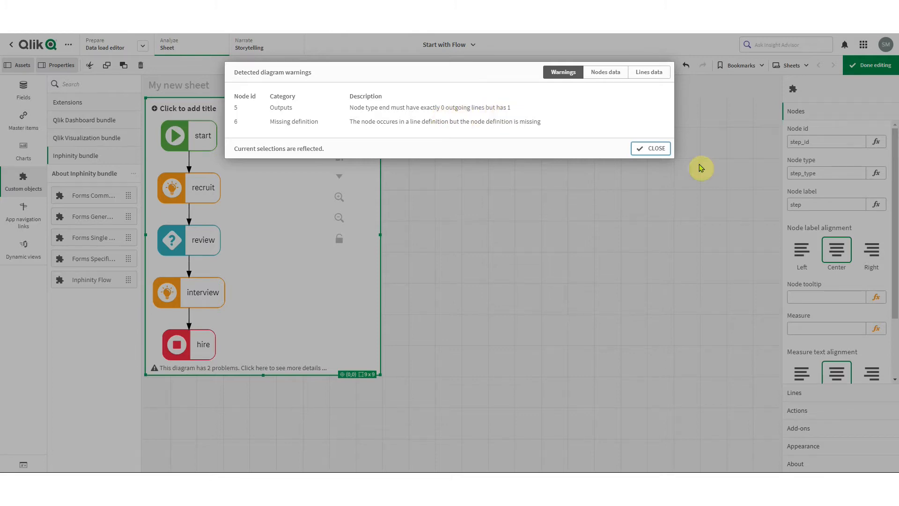
pyautogui.click(655, 148)
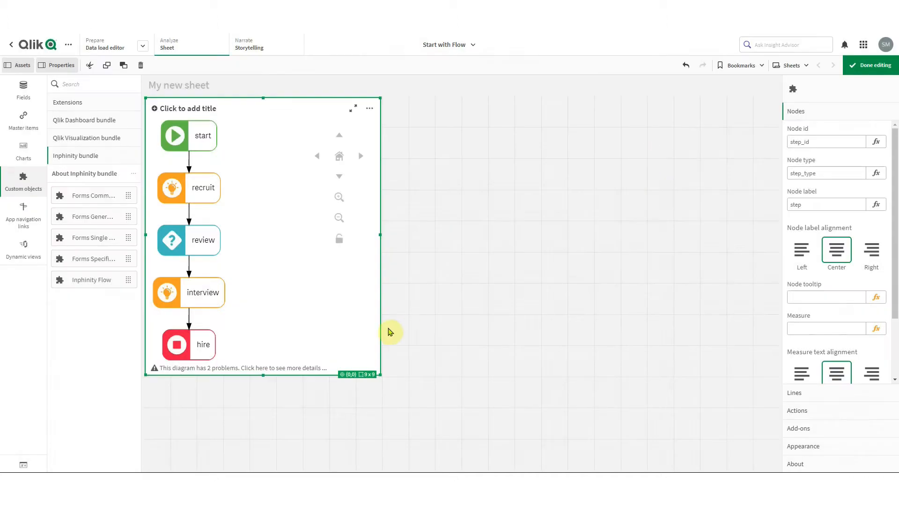
# Restrict the lines' To node id with the expression =if(step_id<5,step_id+1).
pyautogui.click(806, 394)
pyautogui.click(798, 189)
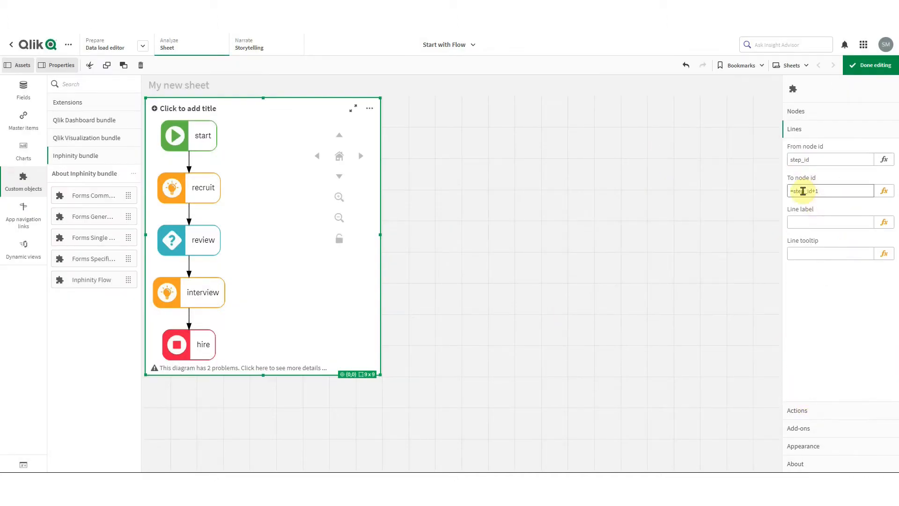
pyautogui.doubleClick(805, 191)
pyautogui.moveTo(820, 191); pyautogui.dragTo(795, 192)
pyautogui.click(803, 192)
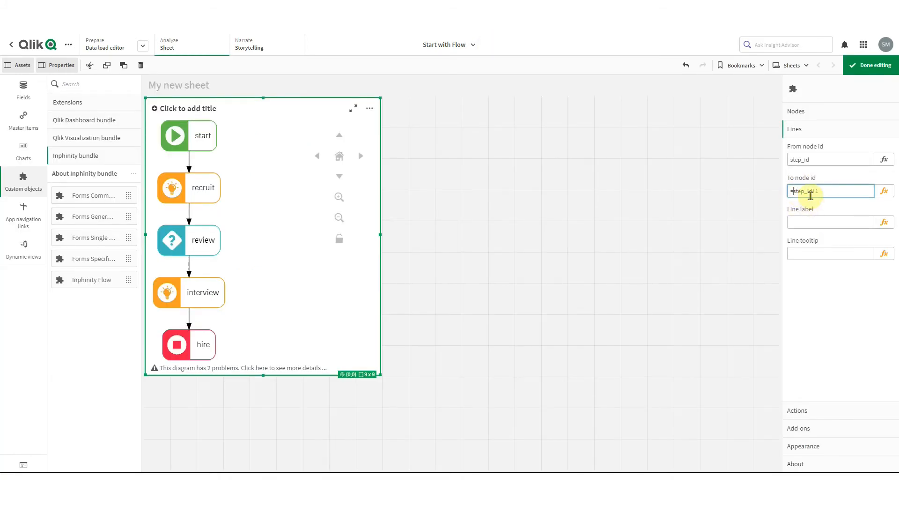
pyautogui.write('if(')
pyautogui.click(818, 195)
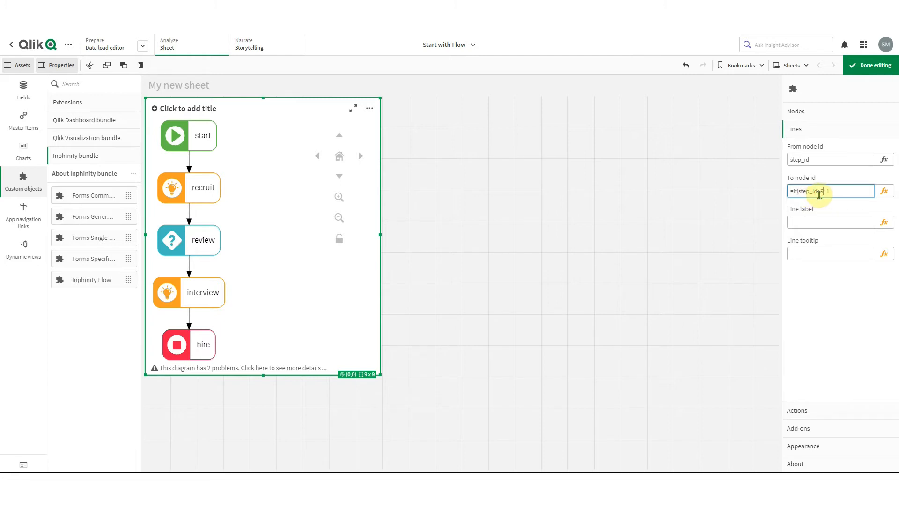
pyautogui.write('<5,step_id')
pyautogui.click(861, 197)
pyautogui.write(')')
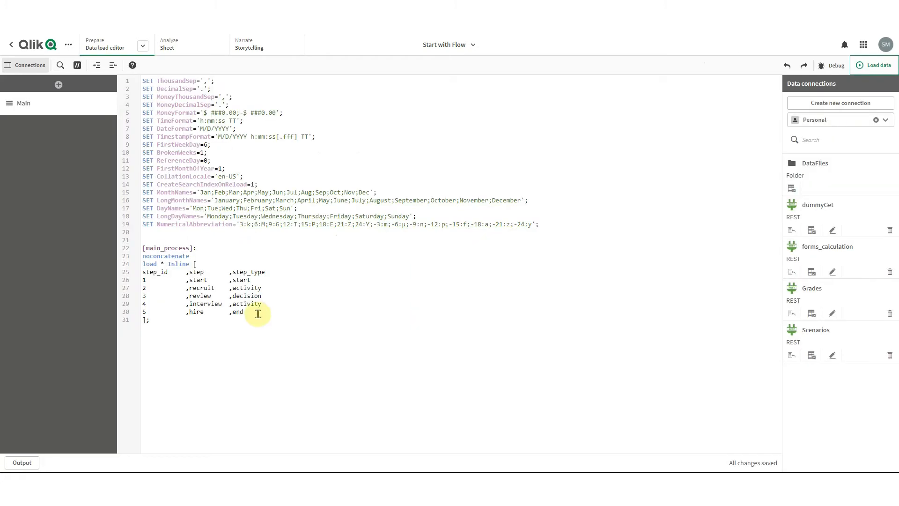
# Replace the inline table with a descriptive five-step version that includes step_responsible and step_desc columns, and load the data.
pyautogui.moveTo(245, 312); pyautogui.dragTo(133, 274)
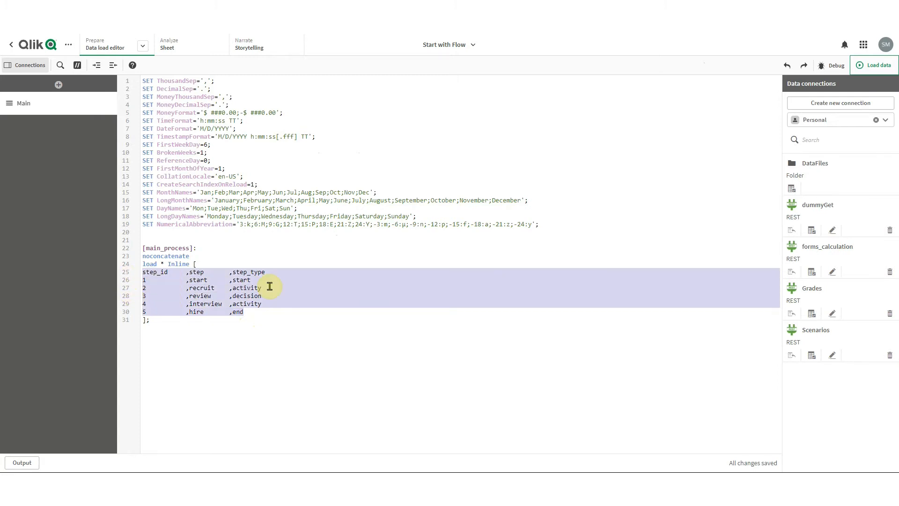
pyautogui.write('step_id ,step                ,step_type      ,step_responsible   ,step_desc 1       ,Hiring request      ,start          ,                   ,Hiring request approved by at least one director 2       ,Recruit applicants ,activity       ,Maria Autumn       ,Devise a recruitment plan, write a job description, advertise it... 3       ,Review applications,decision       ,John Snow          ,In case of too many applicants, select the subset for interviews 4       ,Interviews         ,activity       ,Jack Summer        ,Phone / online / in person interview and initial screening 5       ,Hire the best one  ,end            ,Alex Winter        ,Start the onboarding and training process')
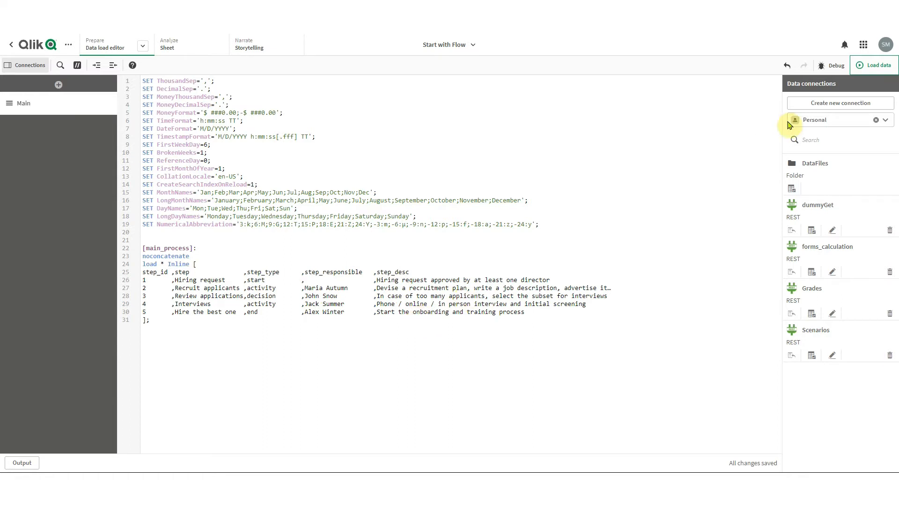
pyautogui.click(862, 65)
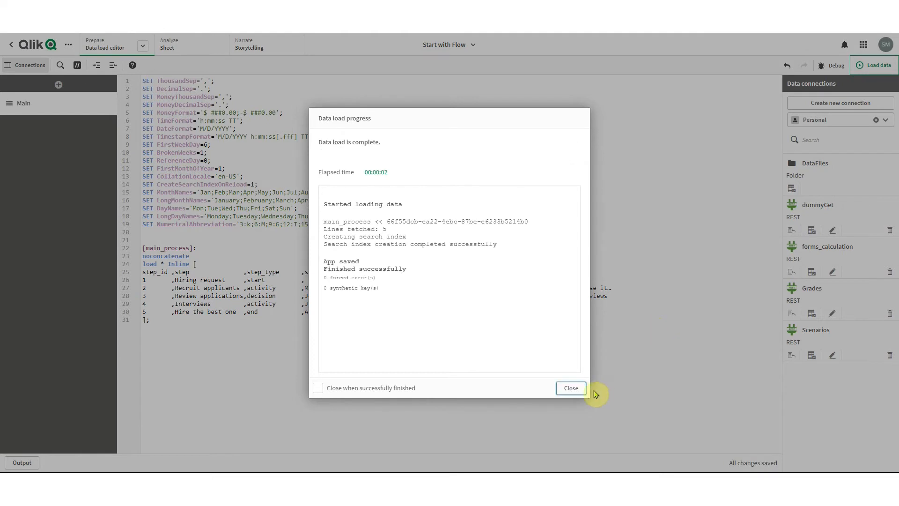
pyautogui.click(571, 388)
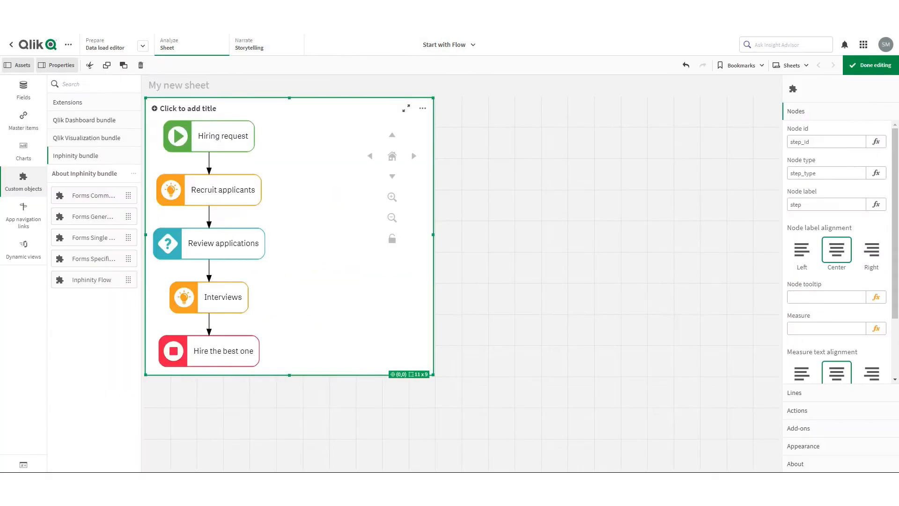
# Set the Measure of the flow diagram's nodes to step_responsible.
pyautogui.click(366, 321)
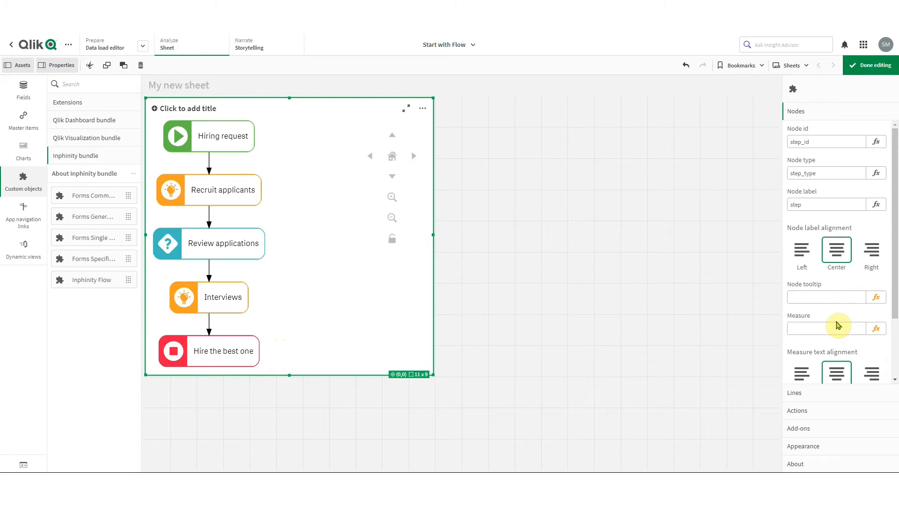
pyautogui.click(810, 328)
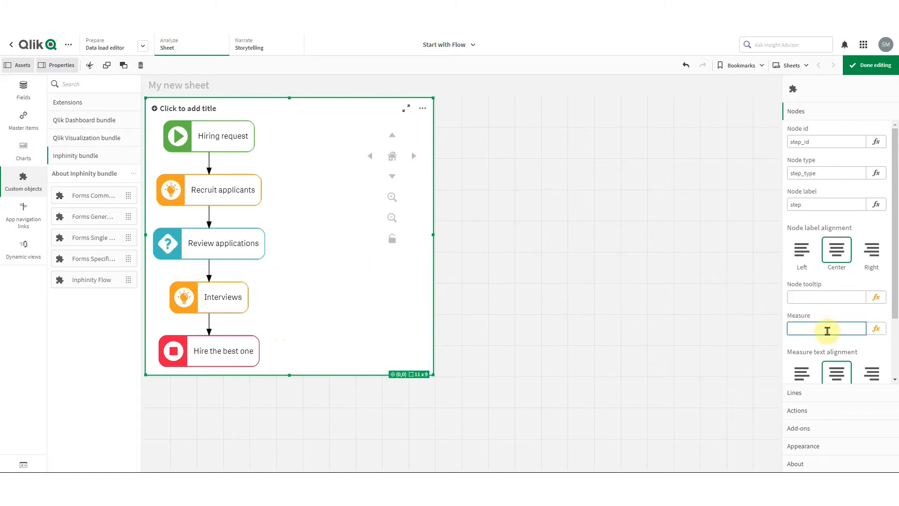
pyautogui.write('step_response')
pyautogui.press('Return')
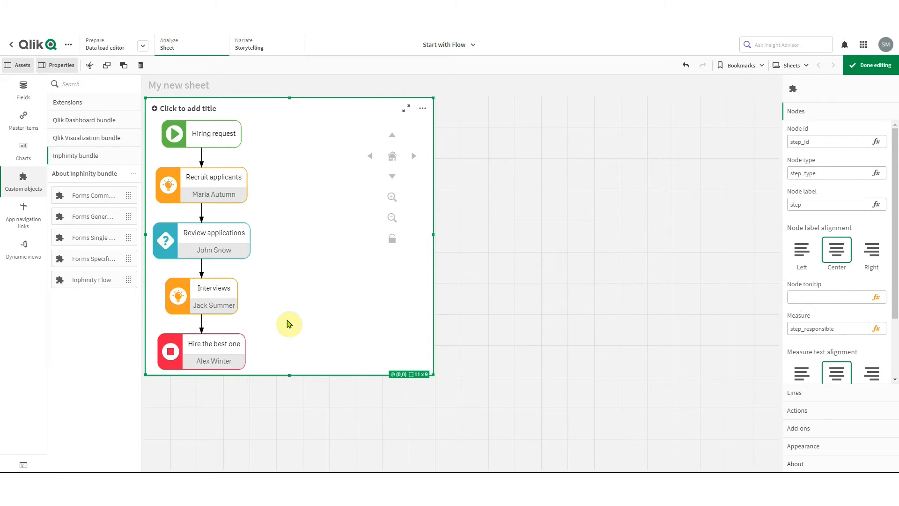
# Set the node tooltip to step_desc, then finish editing the sheet and check the tooltips on the nodes.
pyautogui.click(832, 297)
pyautogui.write('step_desc')
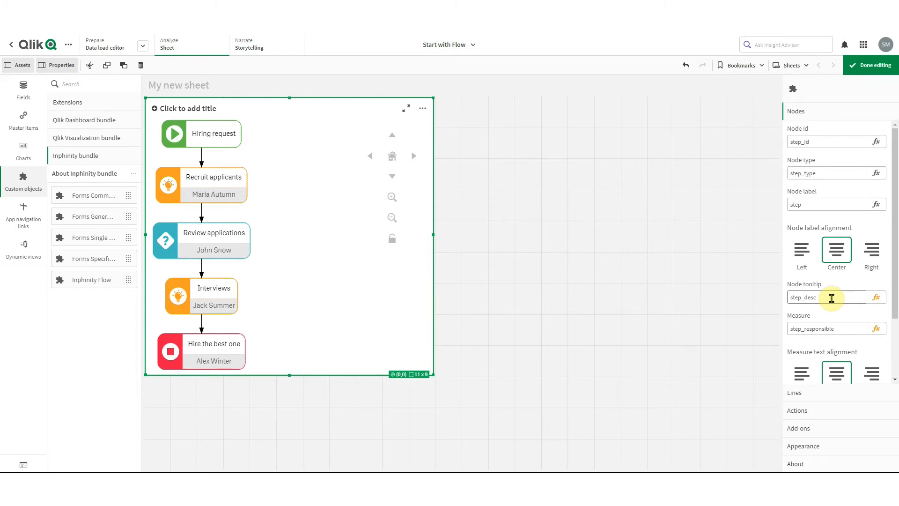
pyautogui.click(870, 66)
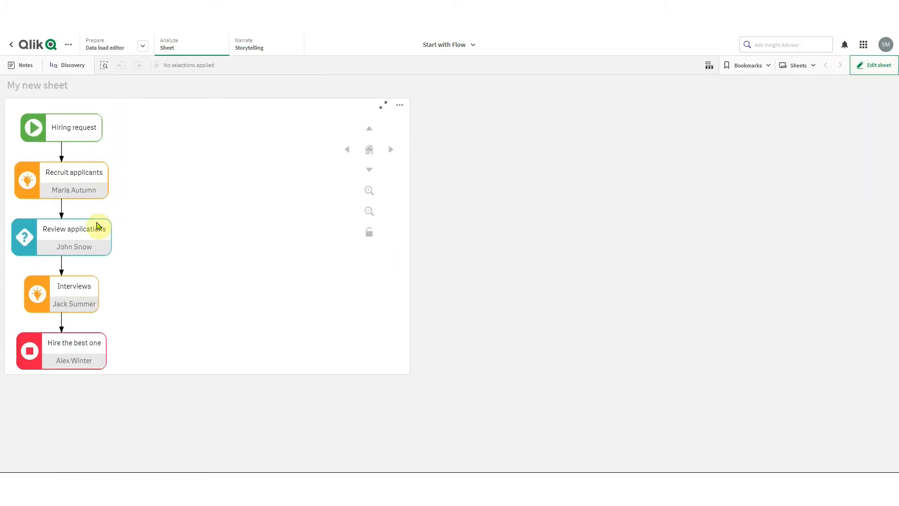
pyautogui.moveTo(79, 234)
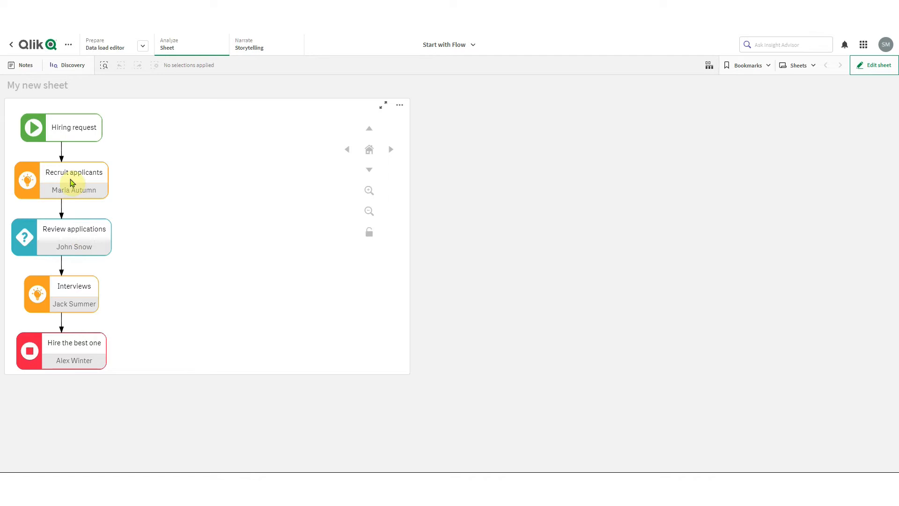
pyautogui.moveTo(69, 179)
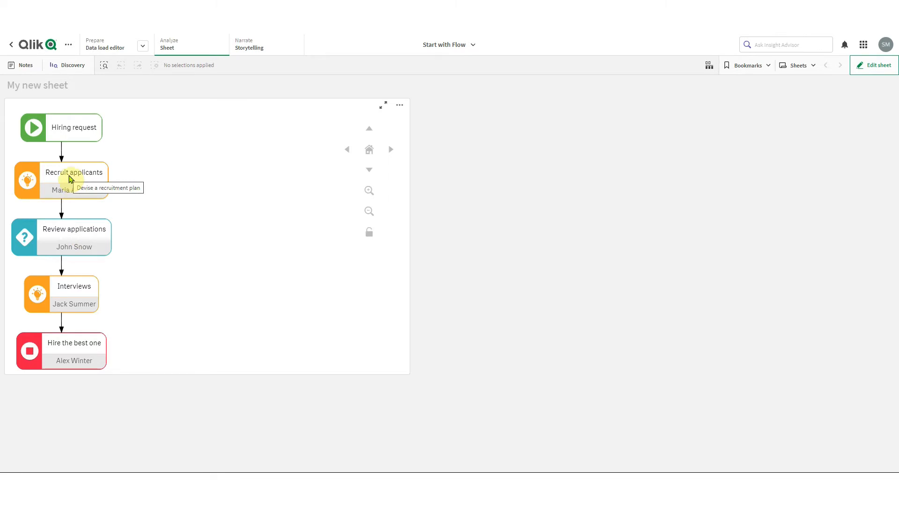
pyautogui.moveTo(65, 132)
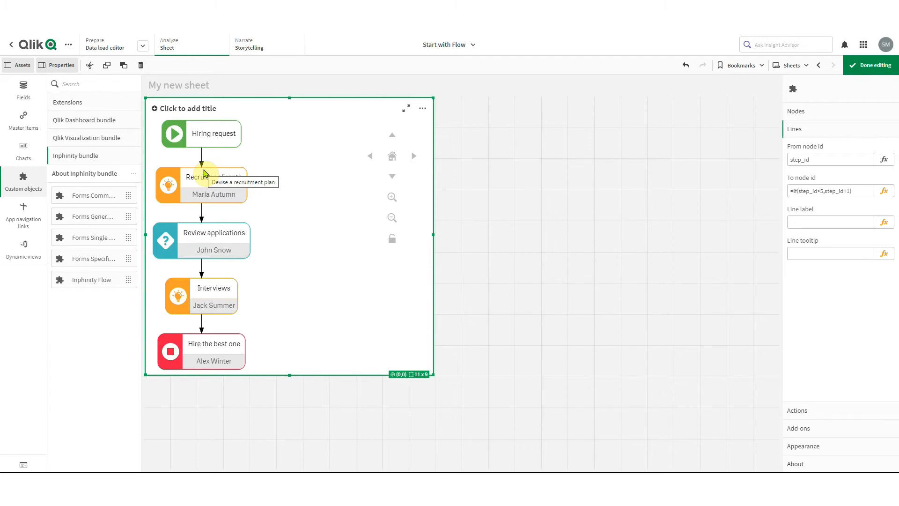
# Examine the Node type setting of the flow diagram's nodes.
pyautogui.click(812, 114)
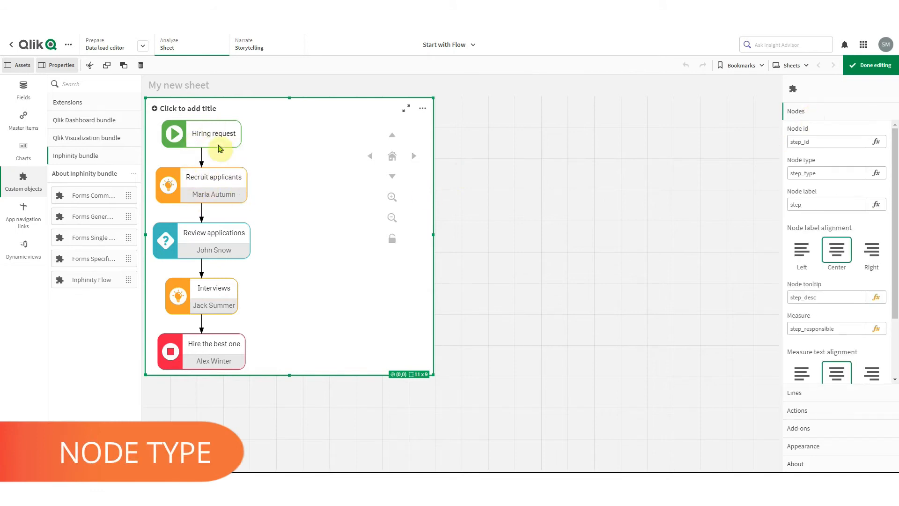
pyautogui.click(797, 173)
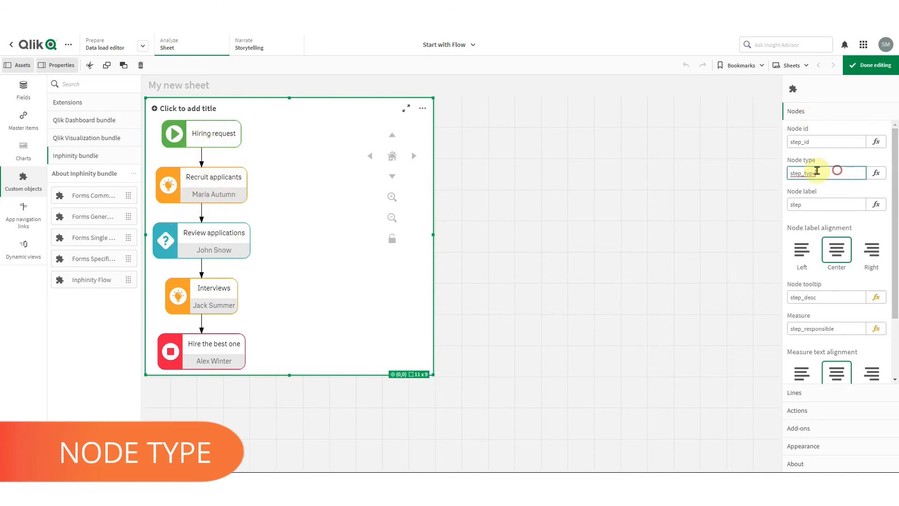
pyautogui.click(789, 174)
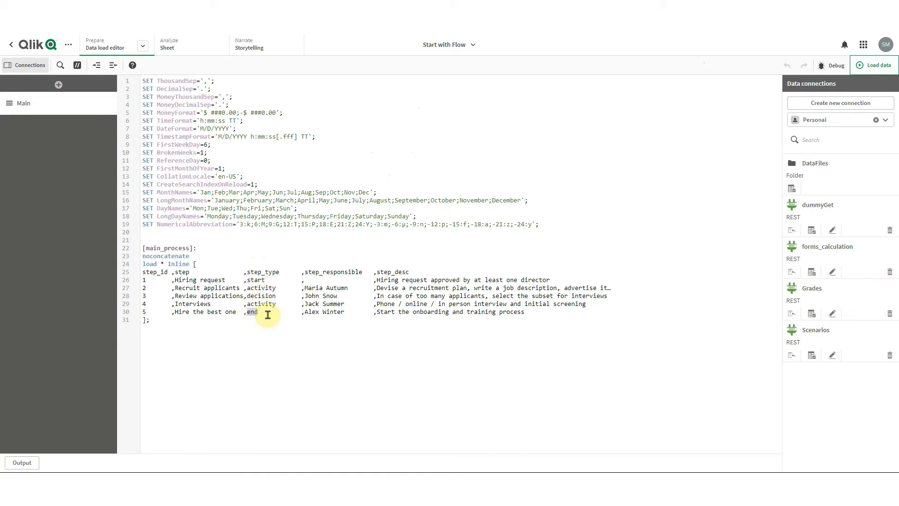
# Add a step_custom_type column after step_type in the inline table, with the value start for the Hiring request row.
pyautogui.click(282, 271)
pyautogui.press('Tab')
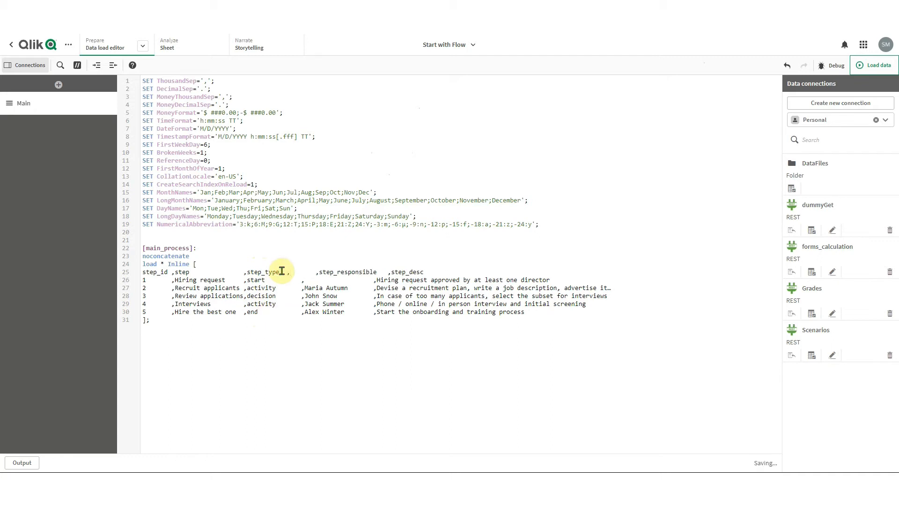
pyautogui.write(',step_custom_type,')
pyautogui.press('BackSpace')
pyautogui.click(266, 280)
pyautogui.write(',start')
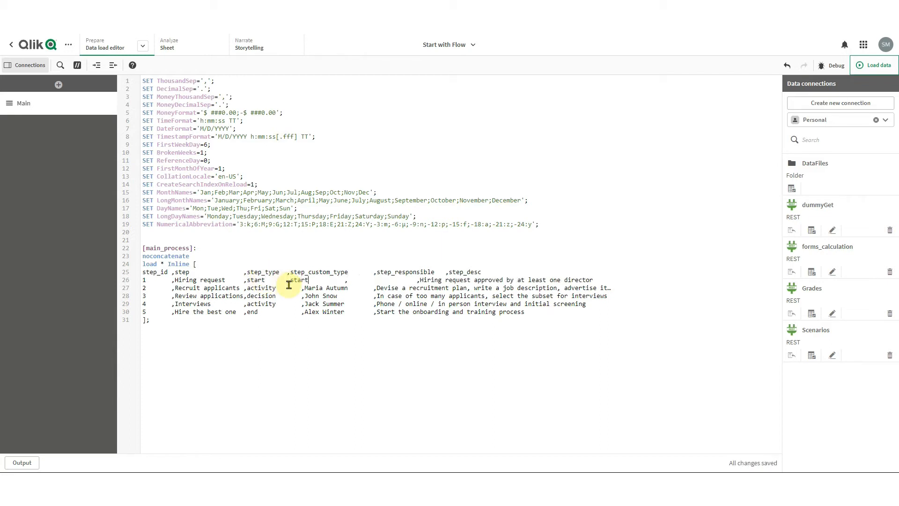
# Add the step_custom_type value recruit to the Recruit applicants row and align its remaining columns.
pyautogui.click(280, 288)
pyautogui.press('Tab')
pyautogui.write(',recruit')
pyautogui.press('Tab')
pyautogui.press('Tab')
# Add the step_custom_type value review to the Review applications row and align its remaining columns.
pyautogui.click(287, 296)
pyautogui.write(',review')
pyautogui.press('Tab')
pyautogui.press('Tab')
pyautogui.press('Tab')
pyautogui.press('Tab')
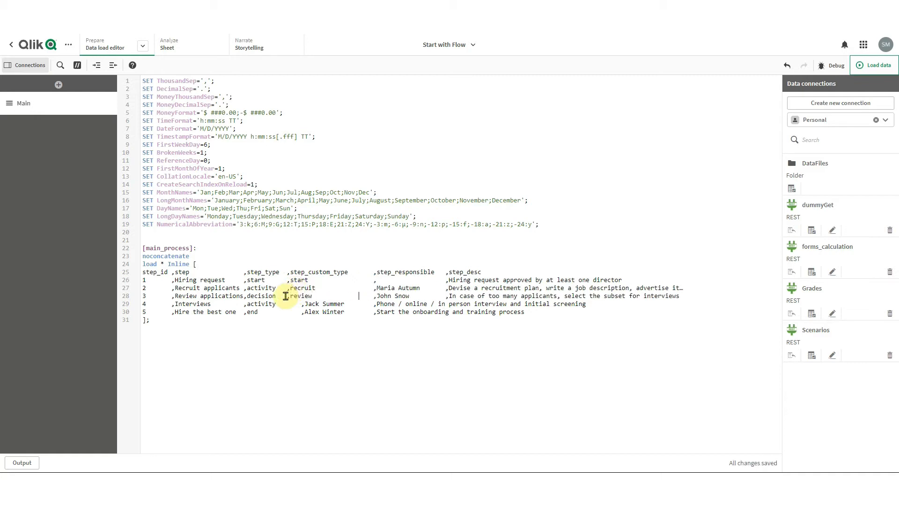
# Add the step_custom_type value interview to the Interviews row and align its remaining columns.
pyautogui.click(290, 305)
pyautogui.write(',interview')
pyautogui.press('Tab')
pyautogui.press('Tab')
pyautogui.press('Tab')
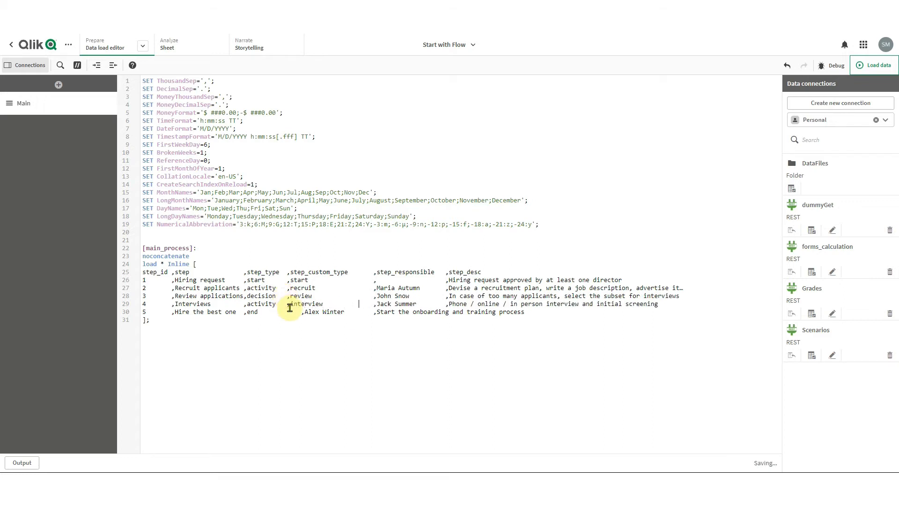
# Add the aligned step_custom_type value end to the Hire the best one row and load the data.
pyautogui.click(291, 312)
pyautogui.write(',end')
pyautogui.press('Tab')
pyautogui.press('Tab')
pyautogui.press('Tab')
pyautogui.press('Tab')
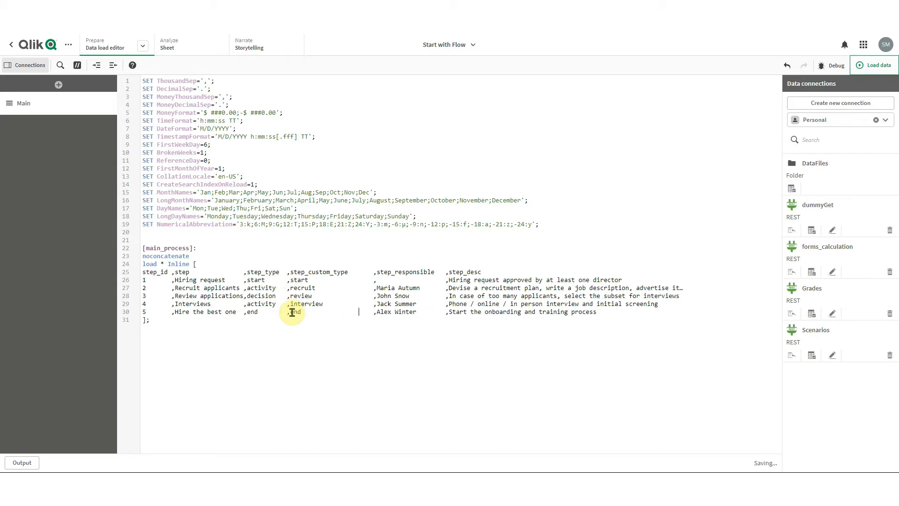
pyautogui.click(879, 68)
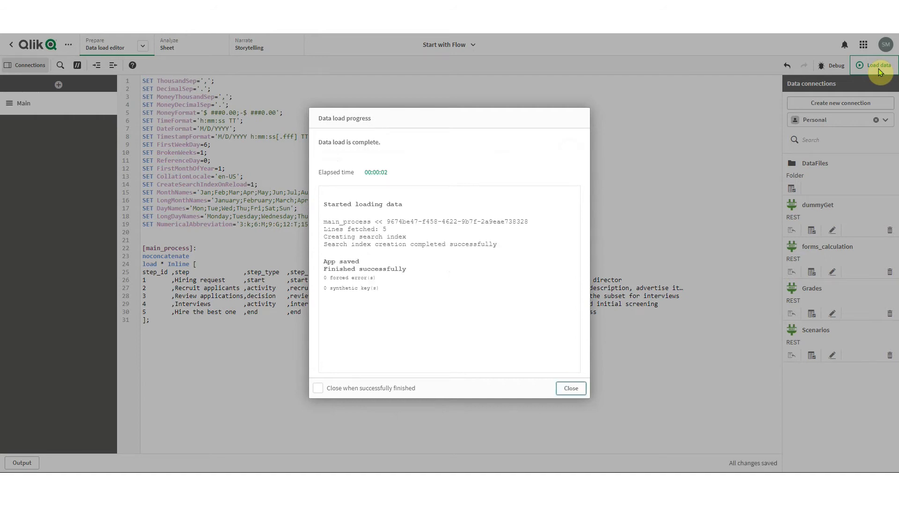
# Paste a copy of the flow diagram beside the original on the sheet and extend its height to 9 grid rows.
pyautogui.click(577, 388)
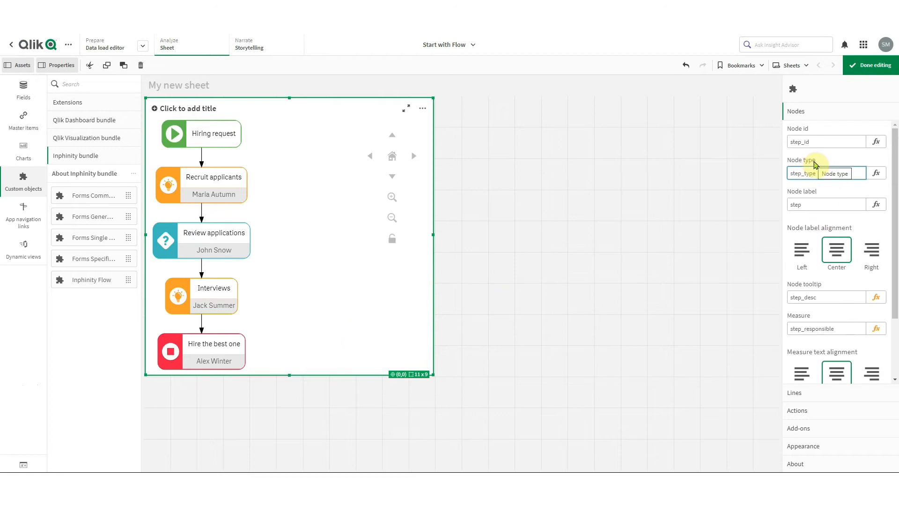
pyautogui.click(333, 315)
pyautogui.click(508, 285)
pyautogui.hotkey('ctrl', 'v')
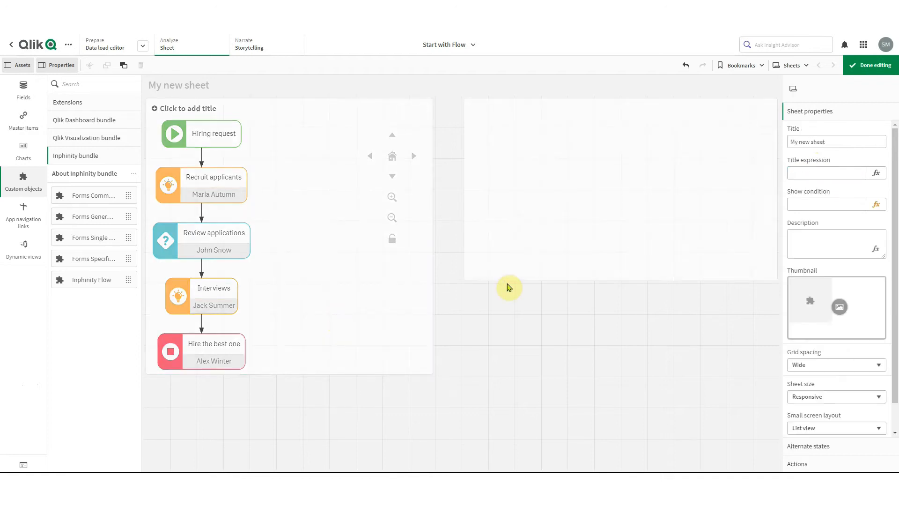
pyautogui.moveTo(621, 280); pyautogui.dragTo(628, 367)
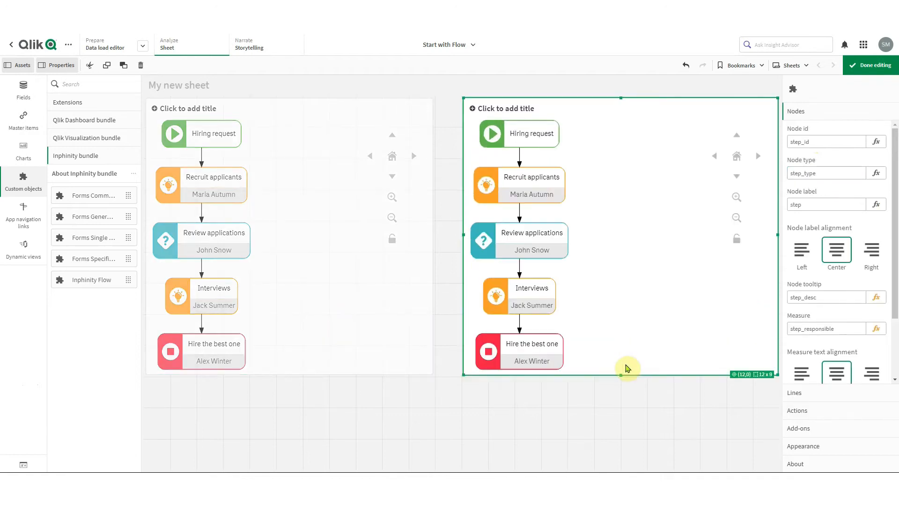
# Set the copied diagram's node type to step_custom_type.
pyautogui.click(805, 172)
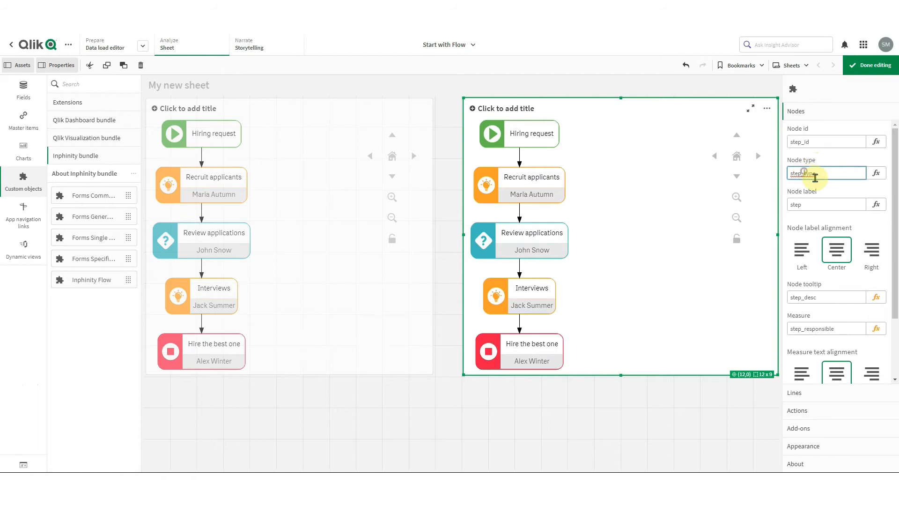
pyautogui.write('custom_')
pyautogui.press('Return')
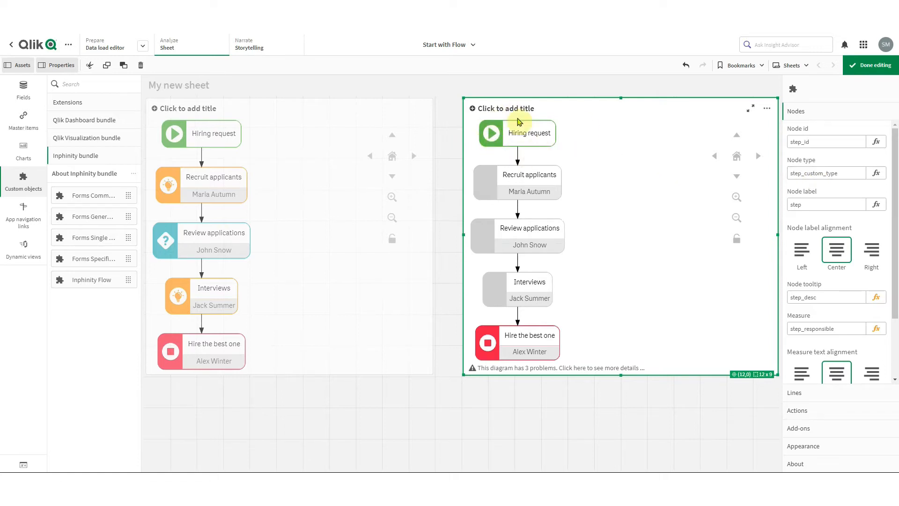
pyautogui.moveTo(500, 124)
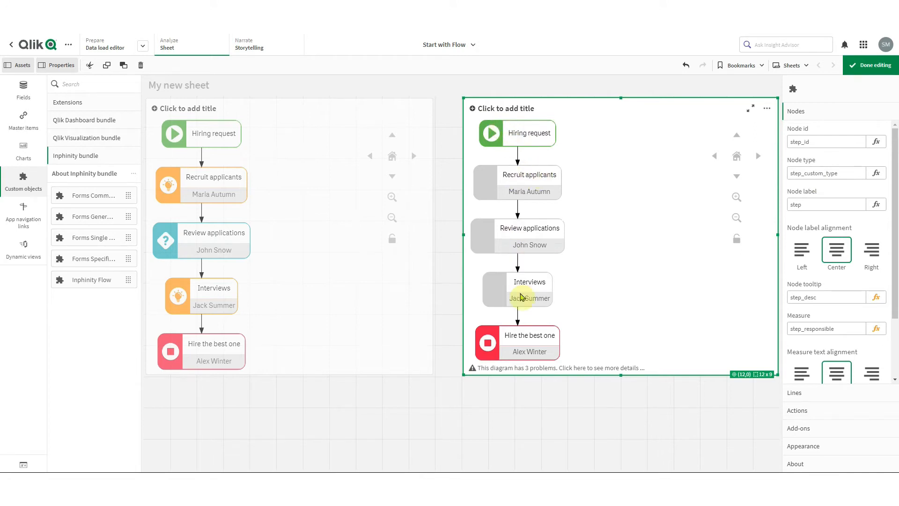
pyautogui.moveTo(546, 188)
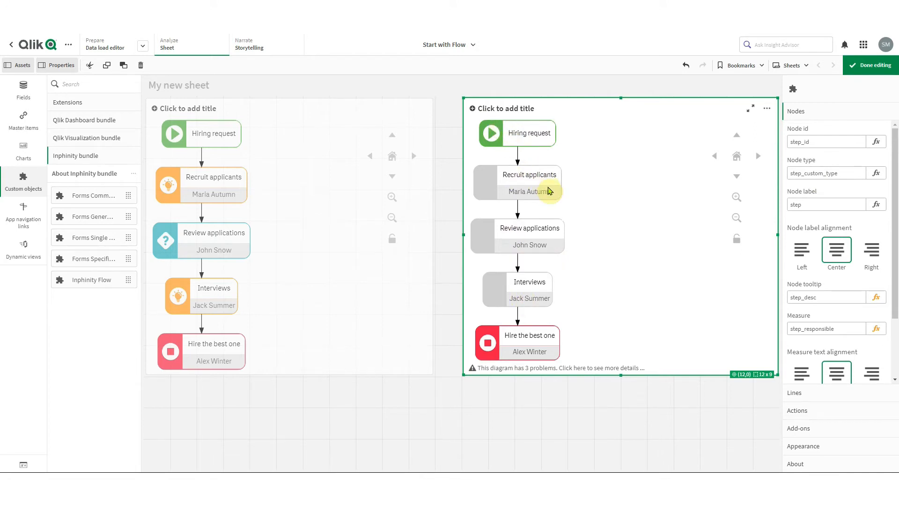
# Choose In-app library as the Qlik content library for the copied diagram's additional node types and open the node editor.
pyautogui.click(818, 450)
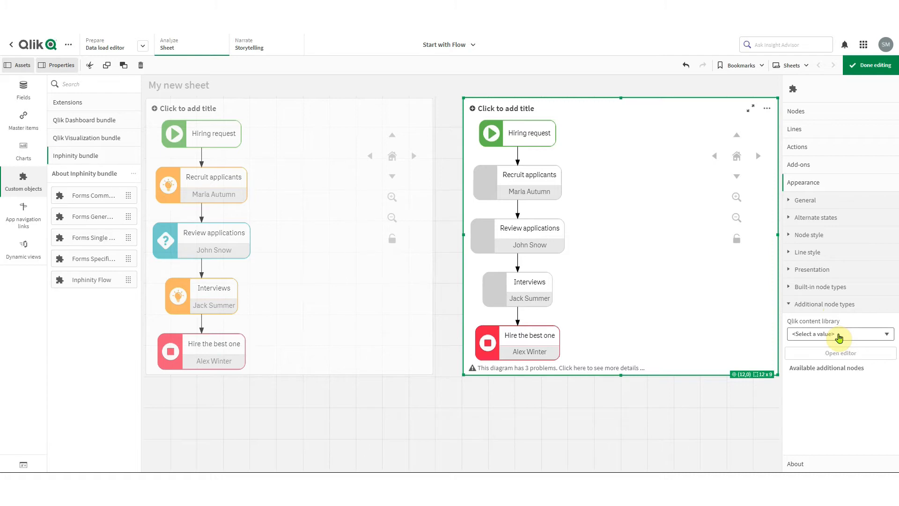
pyautogui.click(839, 335)
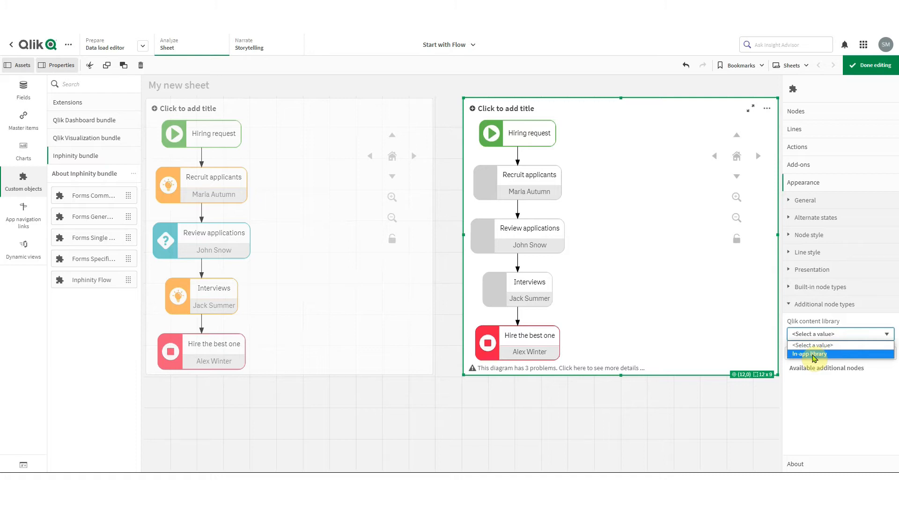
pyautogui.click(813, 354)
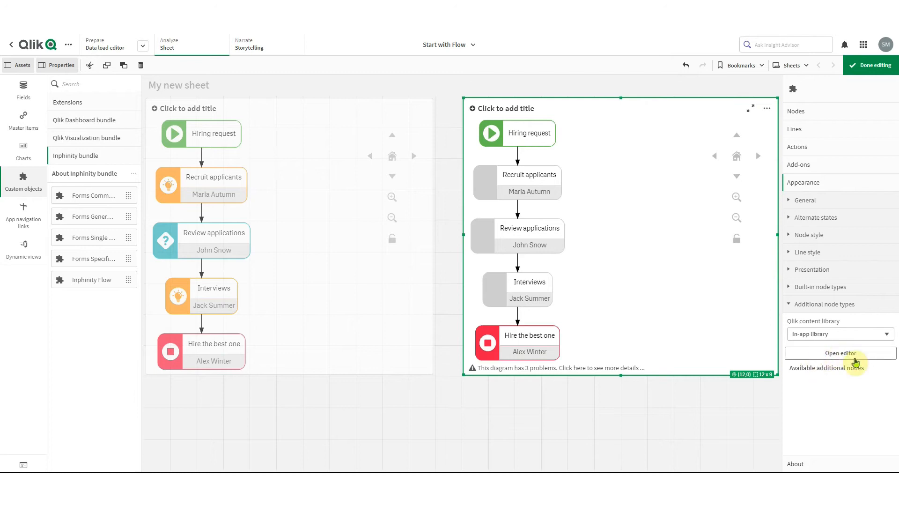
pyautogui.click(848, 356)
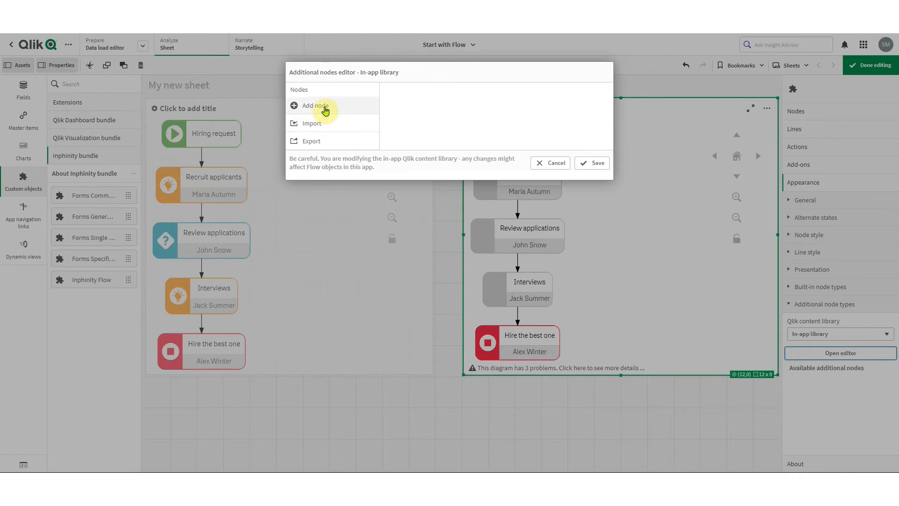
# Add an additional node of type recruit with a dark blue color.
pyautogui.click(326, 110)
pyautogui.click(405, 120)
pyautogui.moveTo(406, 120); pyautogui.dragTo(388, 120)
pyautogui.write('recruit')
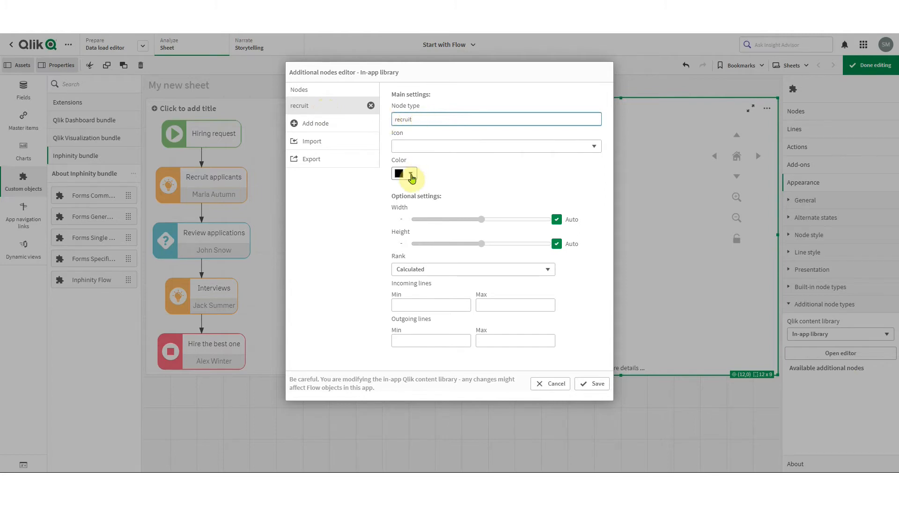
pyautogui.click(410, 173)
pyautogui.click(437, 149)
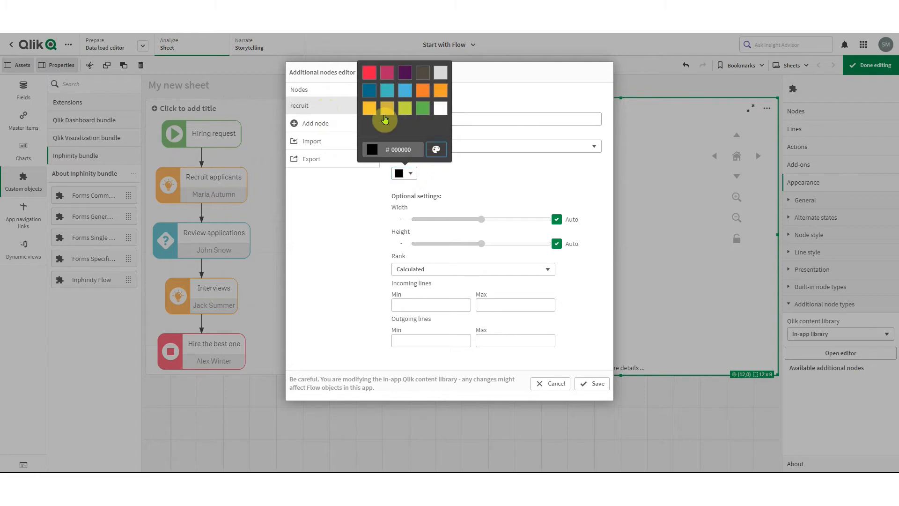
pyautogui.click(369, 87)
pyautogui.click(496, 179)
# Add an additional node of type review with a teal color.
pyautogui.click(336, 123)
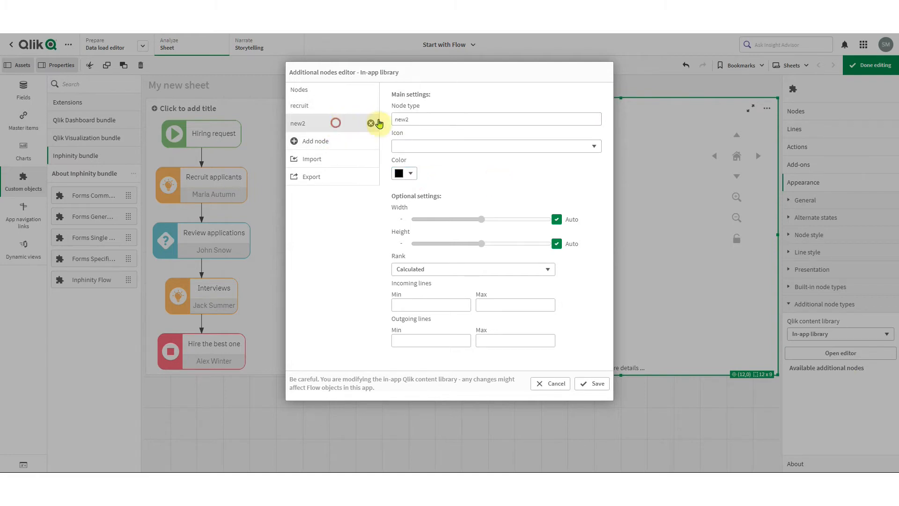
pyautogui.moveTo(417, 119); pyautogui.dragTo(380, 123)
pyautogui.write('review')
pyautogui.click(411, 173)
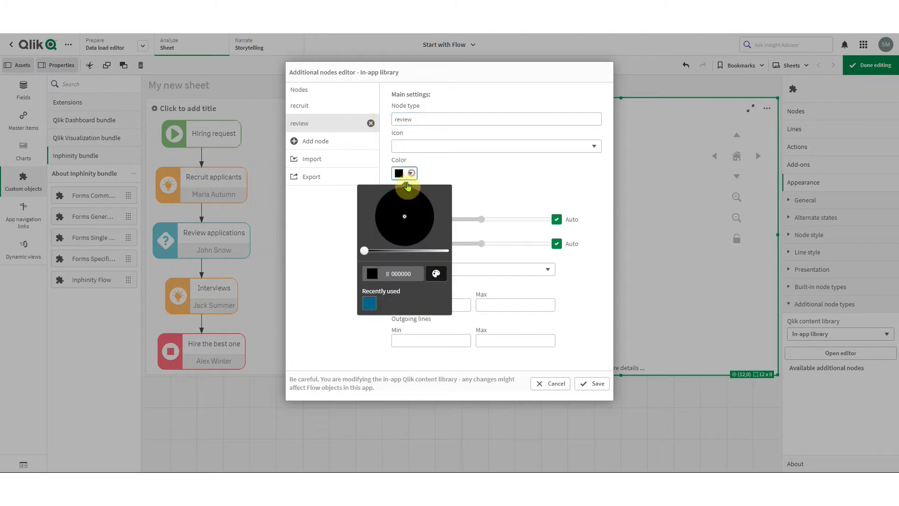
pyautogui.click(436, 273)
pyautogui.click(387, 214)
pyautogui.click(527, 177)
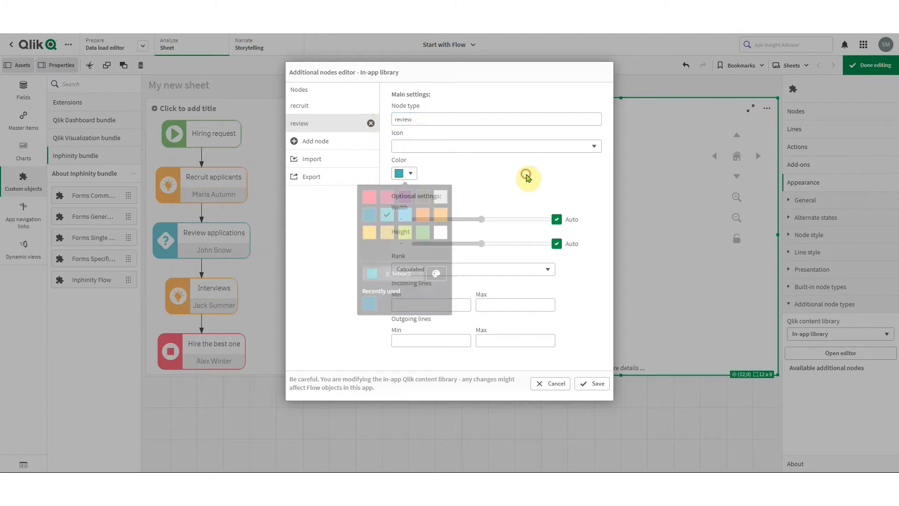
# Add an additional node of type interview with a light blue color and save the node library.
pyautogui.click(320, 142)
pyautogui.moveTo(421, 123); pyautogui.dragTo(371, 121)
pyautogui.write('interview')
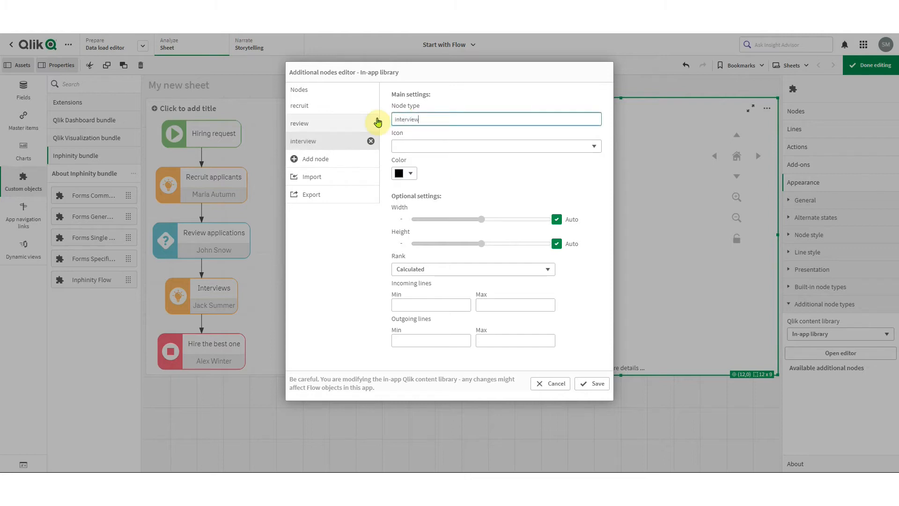
pyautogui.click(410, 173)
pyautogui.click(436, 273)
pyautogui.click(404, 220)
pyautogui.click(497, 176)
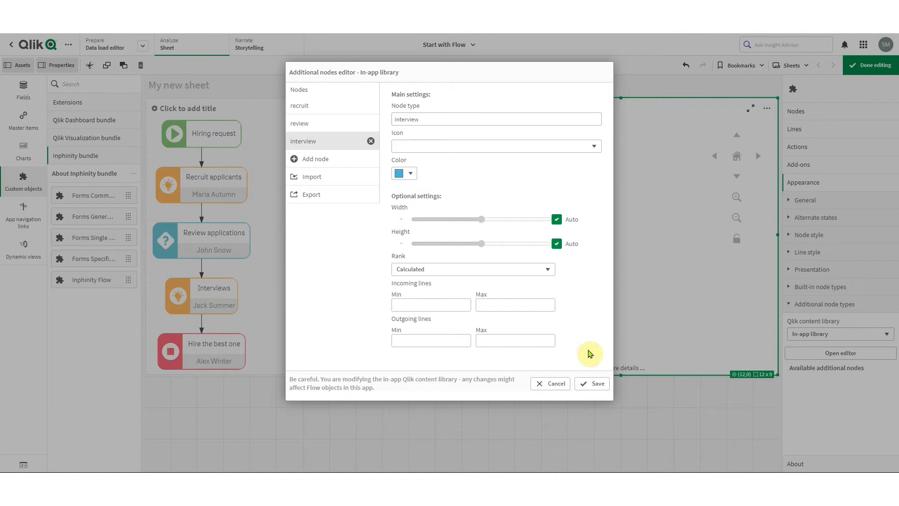
pyautogui.click(596, 384)
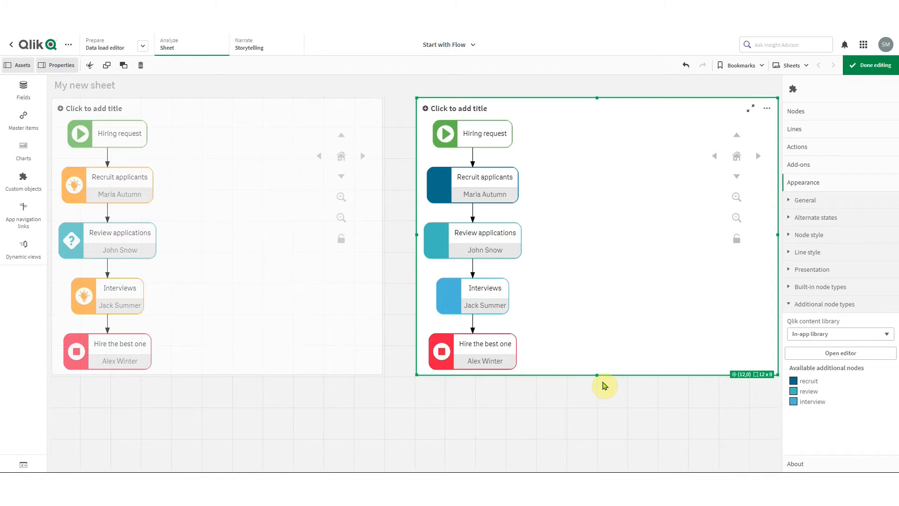
# Upload the call, discuss, dog_animated, performance, search and stage images to the app's media library through the sheet thumbnail.
pyautogui.moveTo(436, 181)
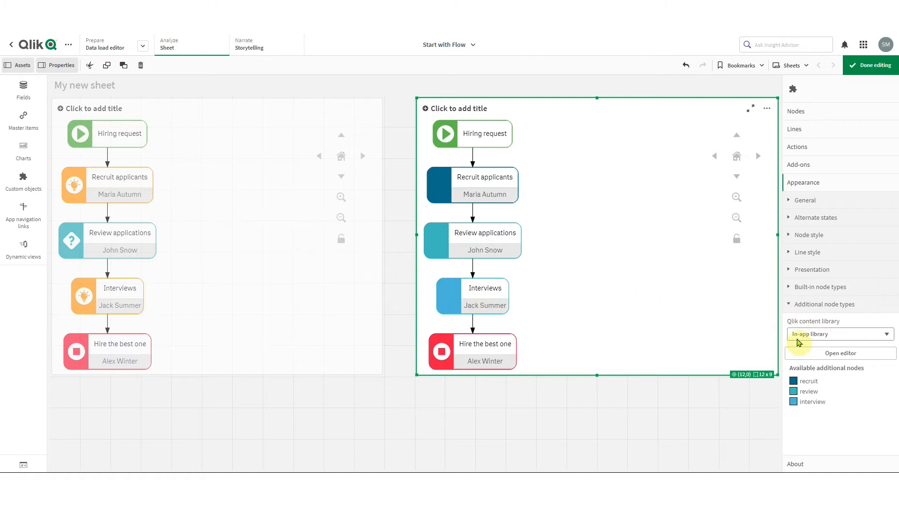
pyautogui.click(742, 403)
pyautogui.click(841, 306)
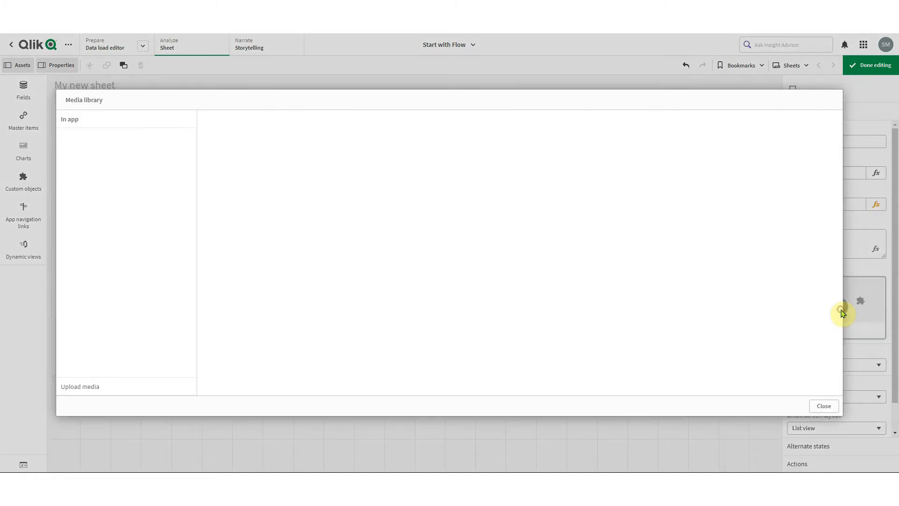
pyautogui.click(92, 388)
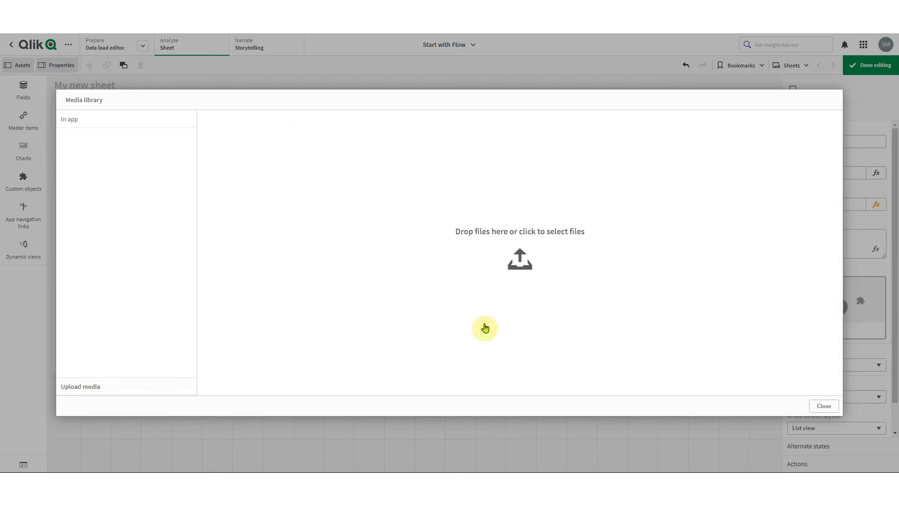
pyautogui.click(515, 257)
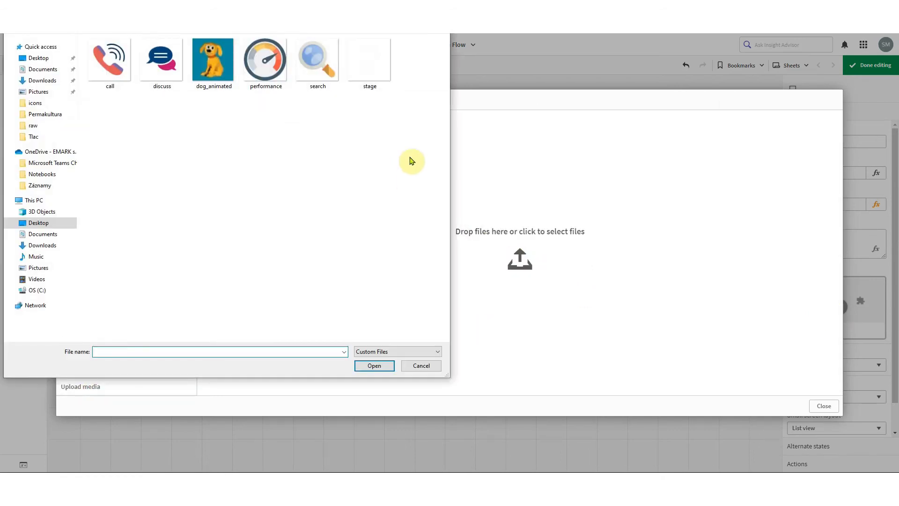
pyautogui.moveTo(392, 123); pyautogui.dragTo(111, 32)
pyautogui.click(375, 365)
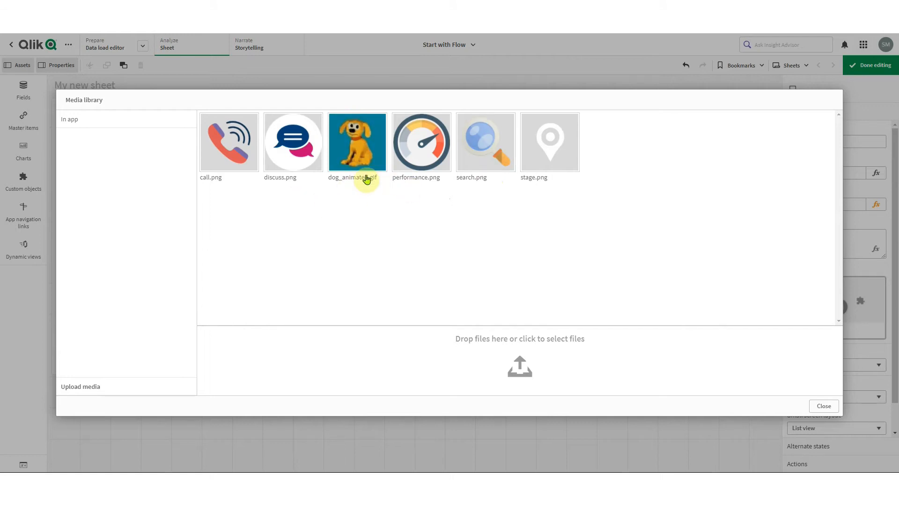
pyautogui.click(124, 125)
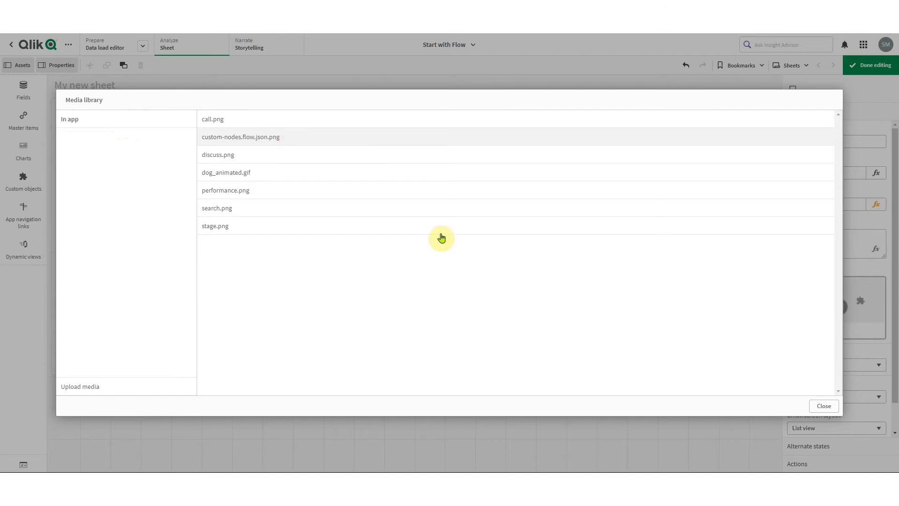
pyautogui.click(824, 406)
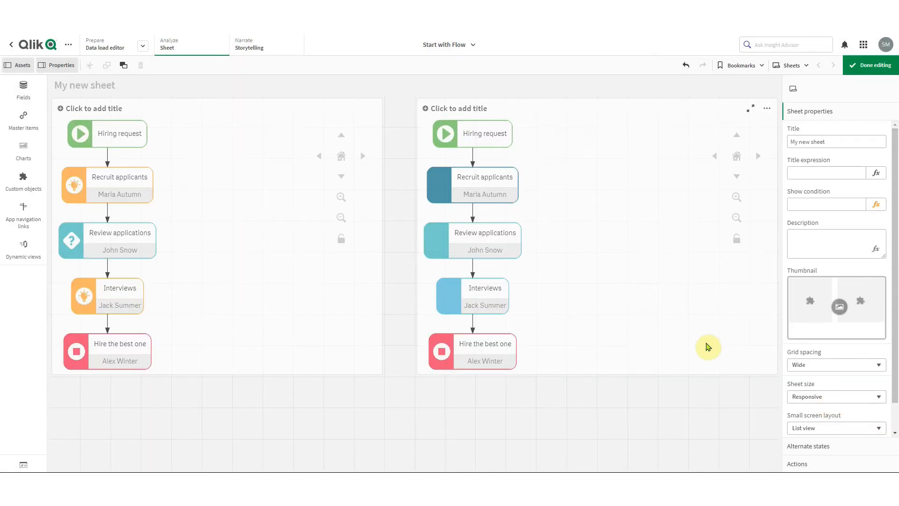
# Reopen the additional nodes editor of the copied diagram and set the recruit node's icon to dog_animated.gif.
pyautogui.click(708, 347)
pyautogui.click(818, 273)
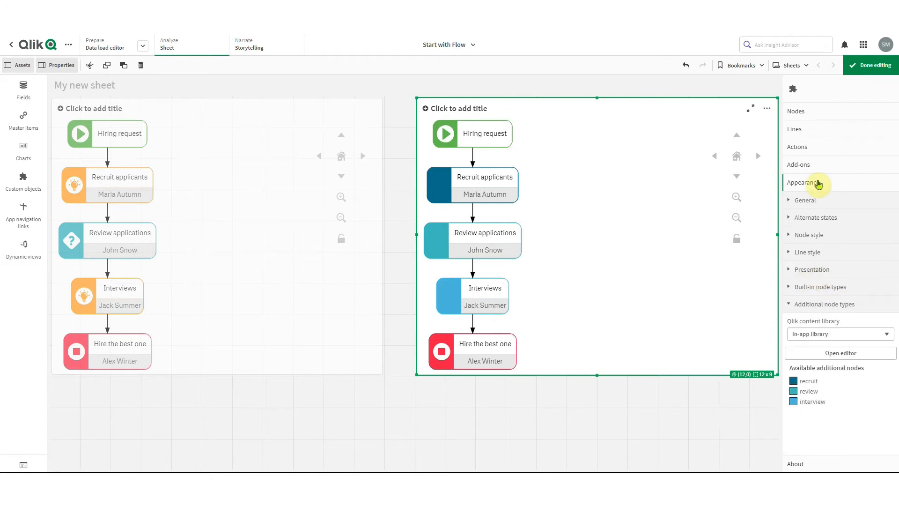
pyautogui.click(843, 354)
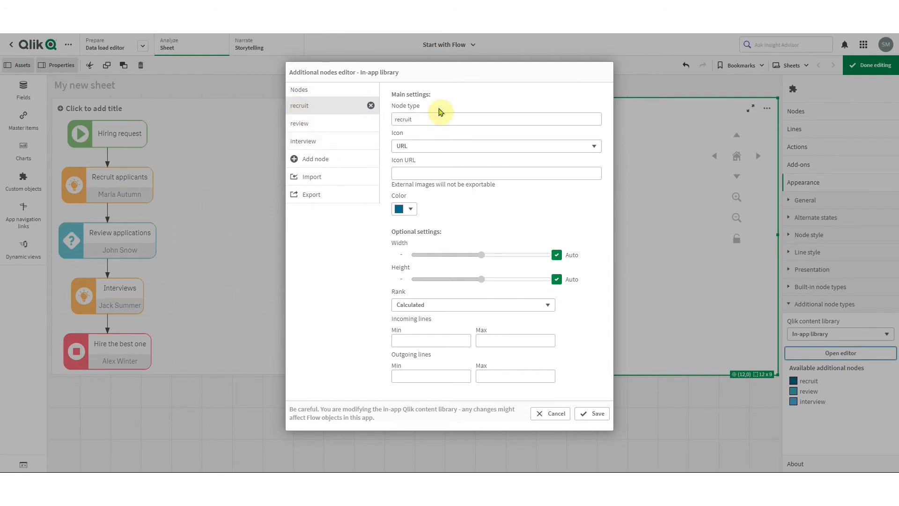
pyautogui.click(424, 142)
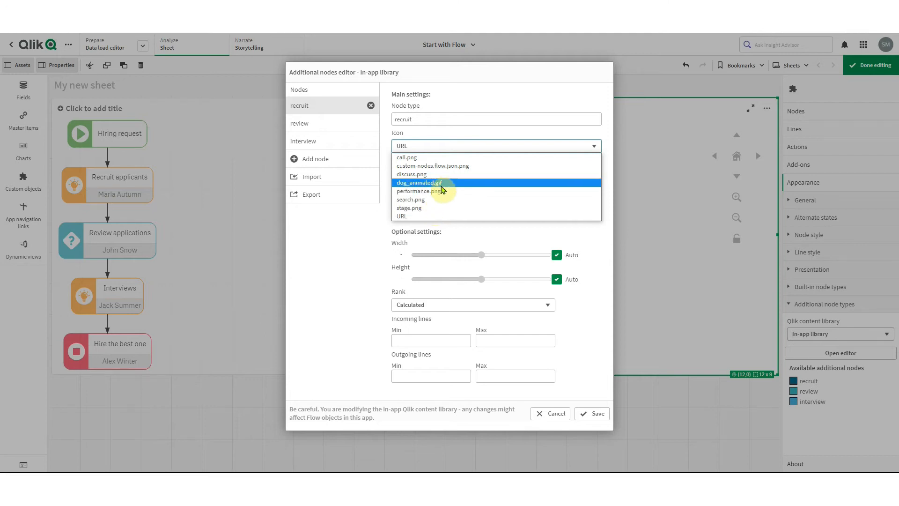
pyautogui.click(438, 183)
# Set the review node's icon to performance.png.
pyautogui.click(330, 124)
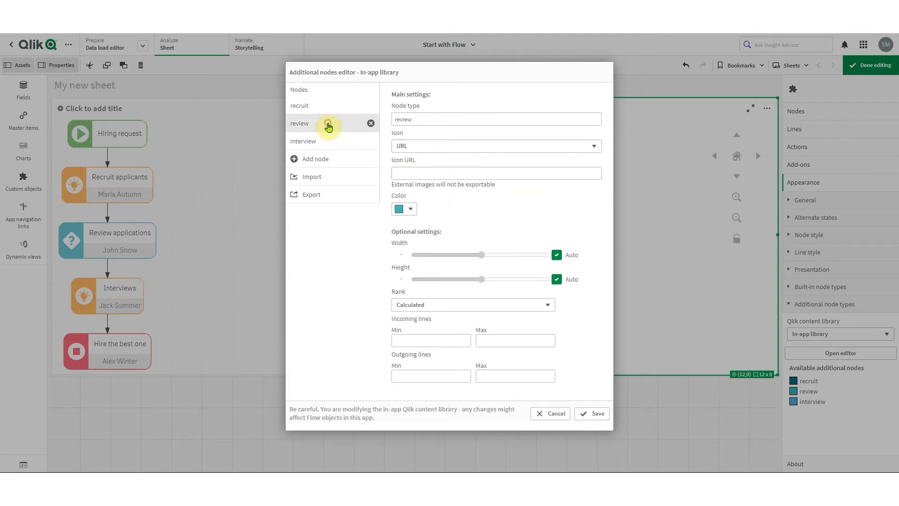
pyautogui.click(431, 148)
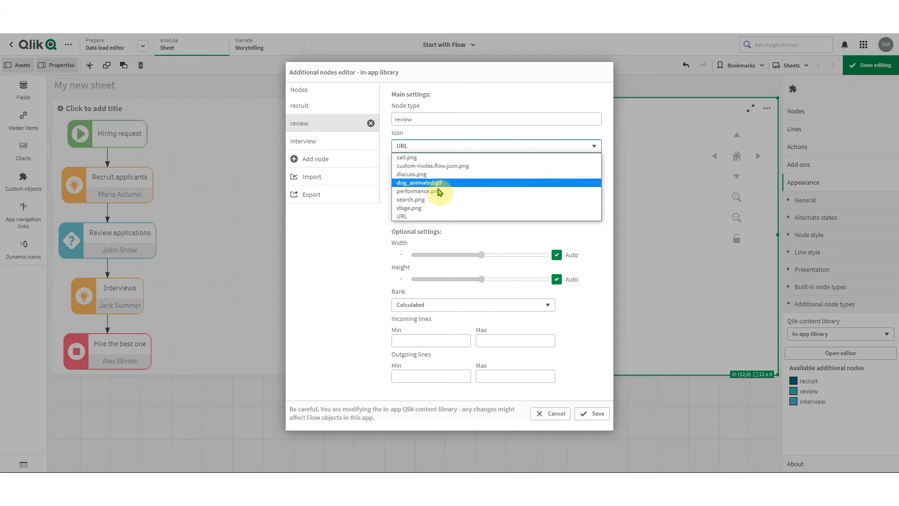
pyautogui.click(431, 191)
# Set the interview node's icon to discuss.png and save the additional nodes.
pyautogui.click(437, 146)
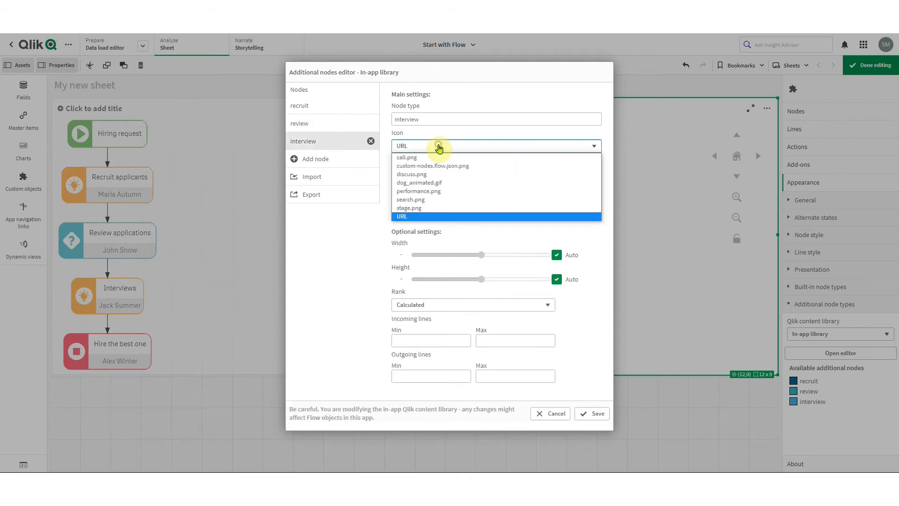
pyautogui.click(439, 176)
pyautogui.click(597, 386)
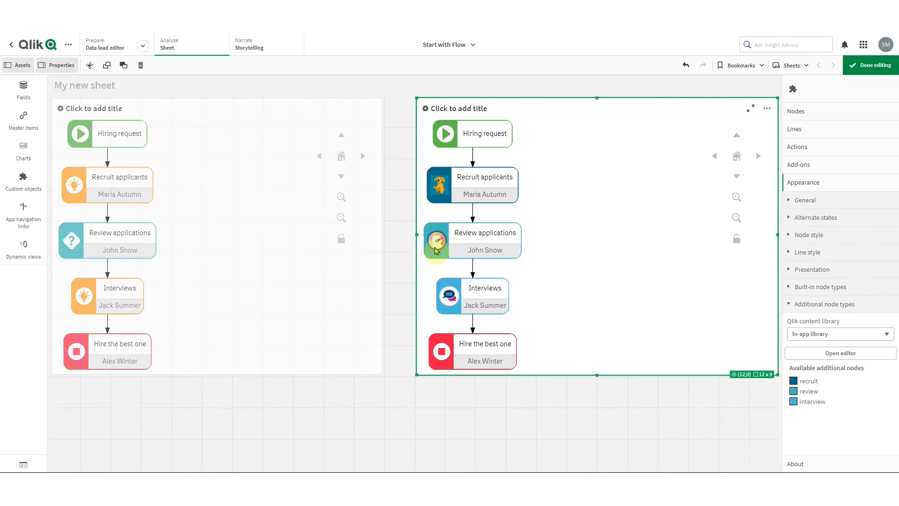
pyautogui.moveTo(444, 251)
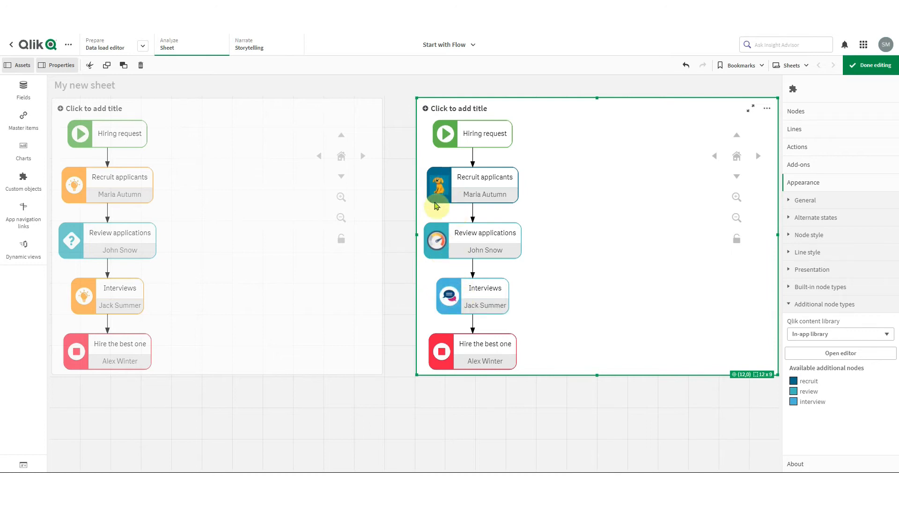
pyautogui.moveTo(447, 200)
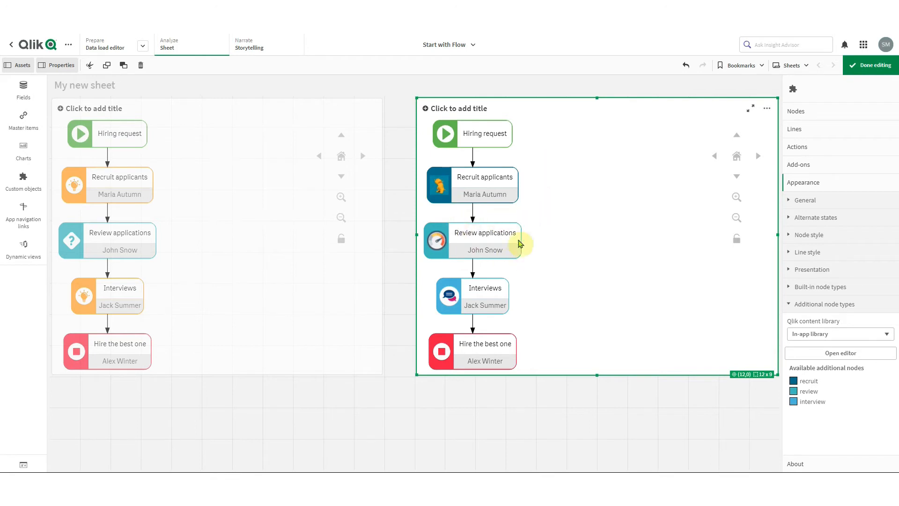
# Reopen the additional nodes editor and replace the recruit node's automatic width with a fixed width of 200.
pyautogui.moveTo(472, 241)
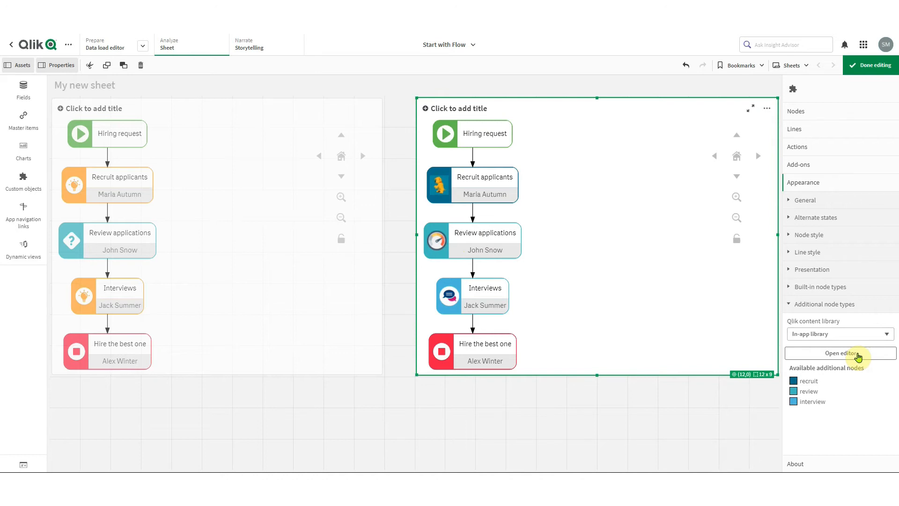
pyautogui.click(858, 357)
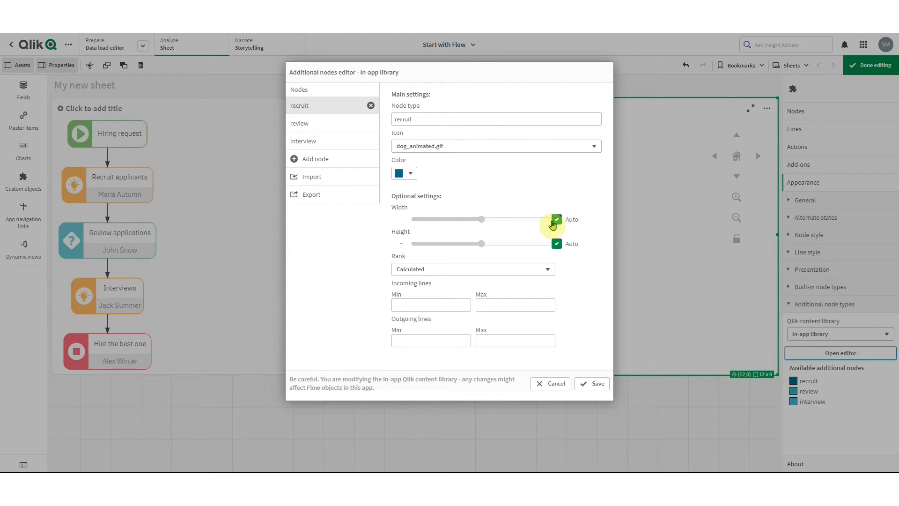
pyautogui.click(560, 222)
pyautogui.moveTo(476, 226); pyautogui.dragTo(468, 220)
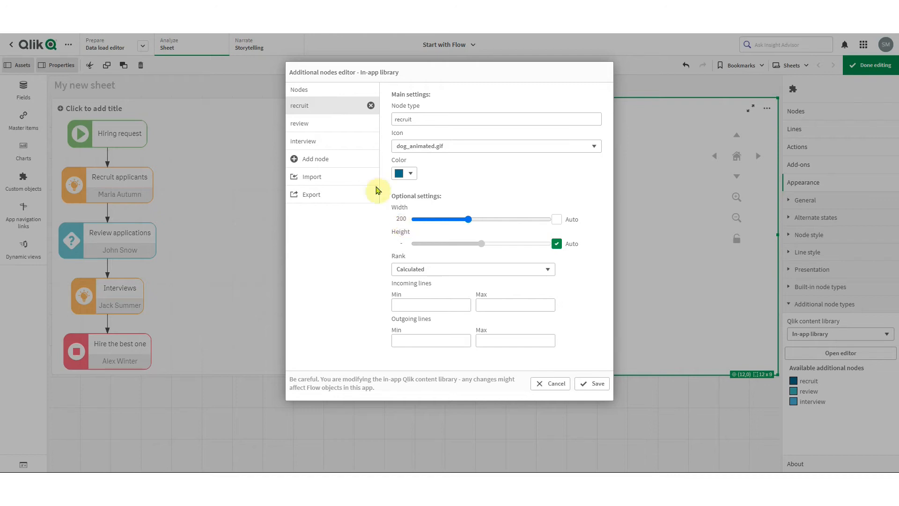
# Give the review and interview nodes a fixed width of 200 as well and save the additional nodes.
pyautogui.click(335, 124)
pyautogui.click(557, 219)
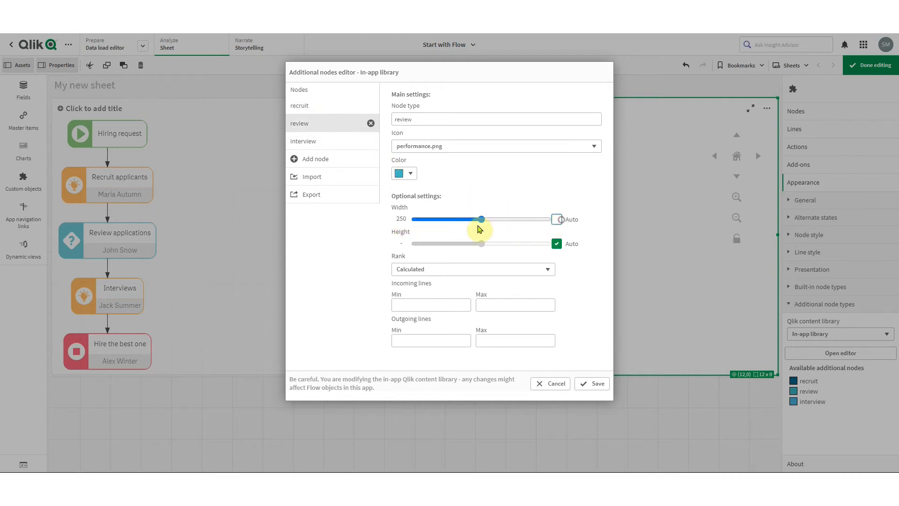
pyautogui.moveTo(482, 220); pyautogui.dragTo(468, 220)
pyautogui.click(340, 142)
pyautogui.click(557, 220)
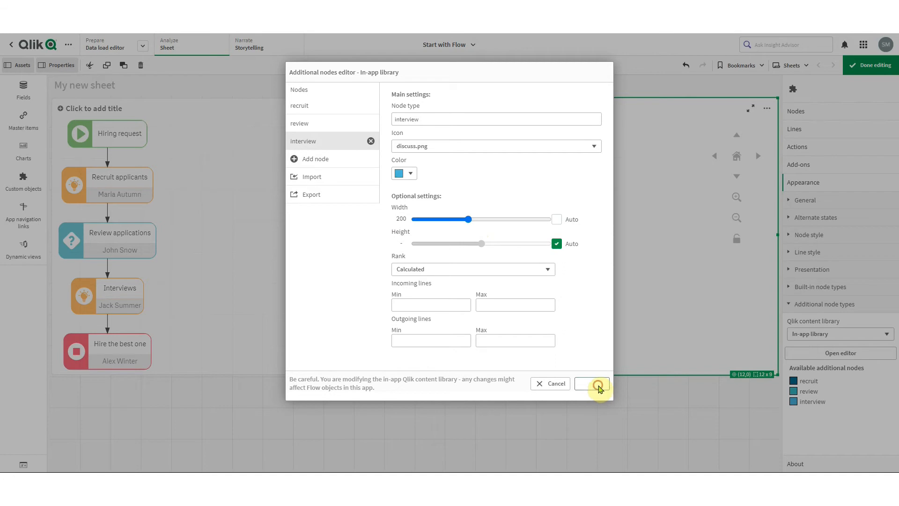
pyautogui.click(598, 385)
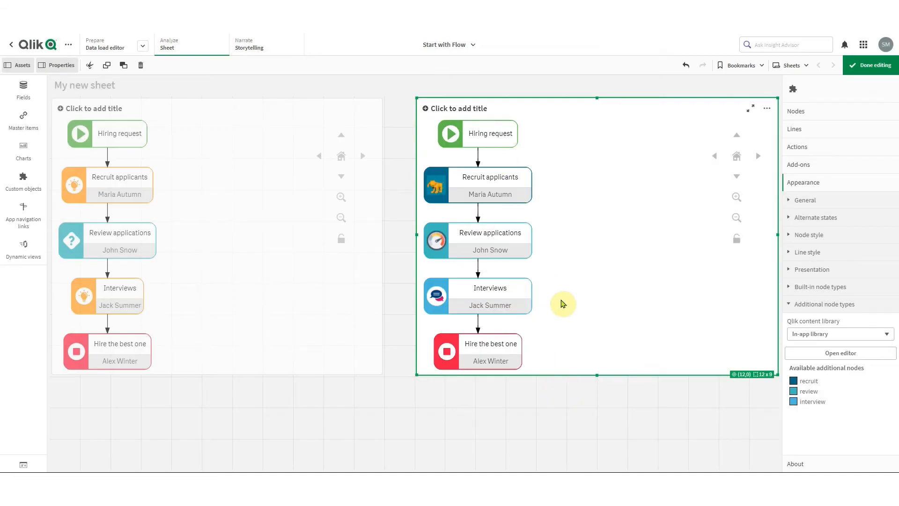
# Align the copied flow at its top center and try the horizontal orientation before returning it to vertical.
pyautogui.click(827, 271)
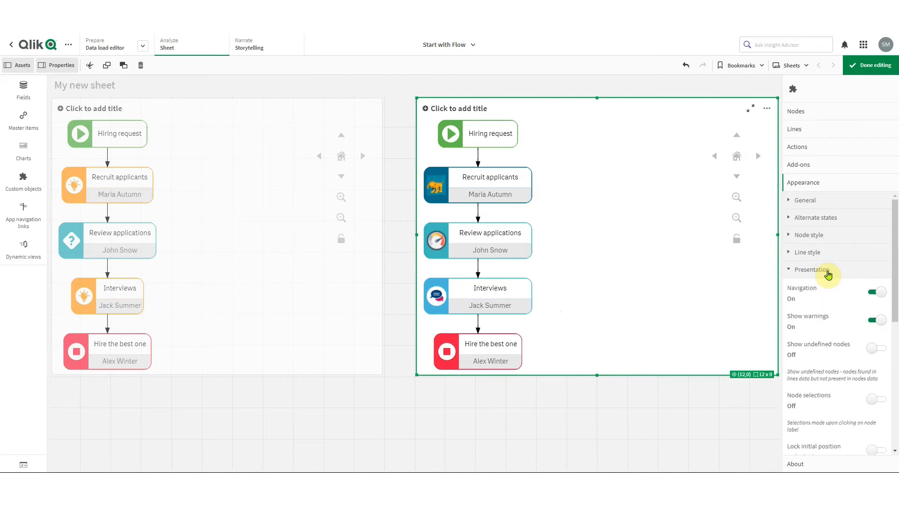
pyautogui.scroll(-4, 827, 272)
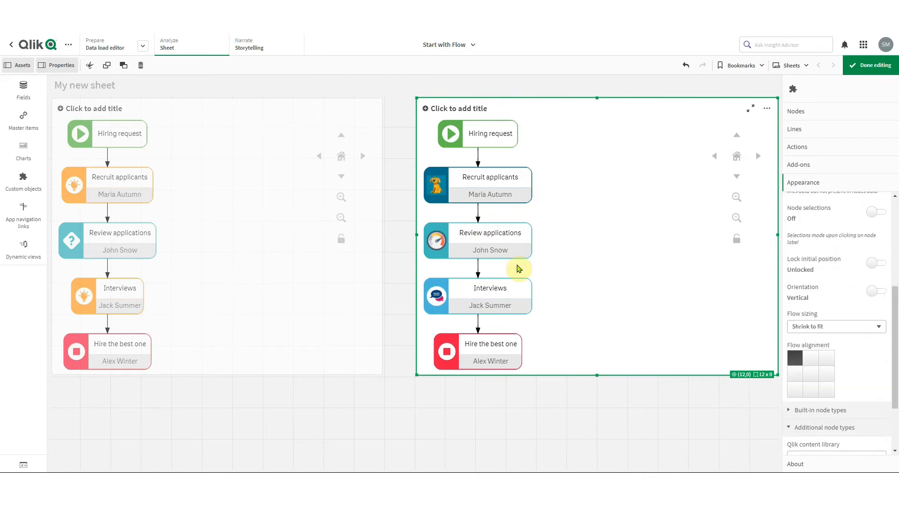
pyautogui.click(815, 362)
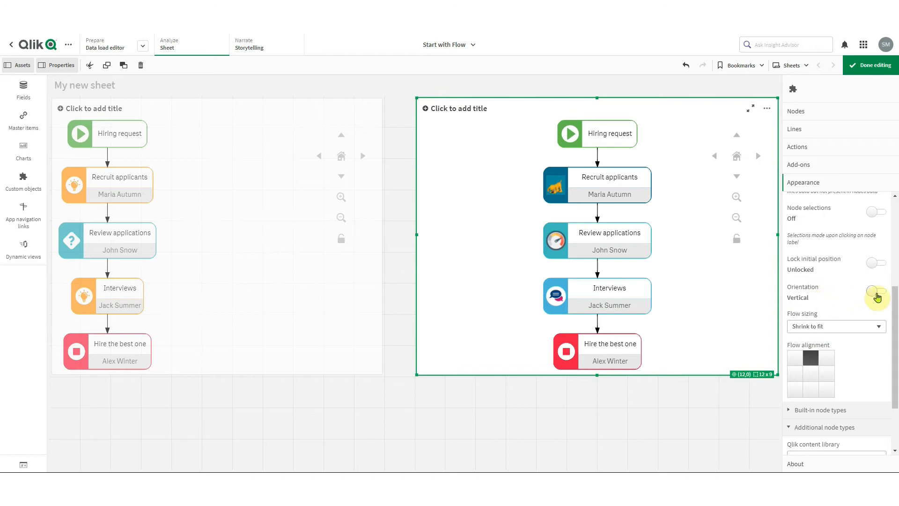
pyautogui.click(876, 293)
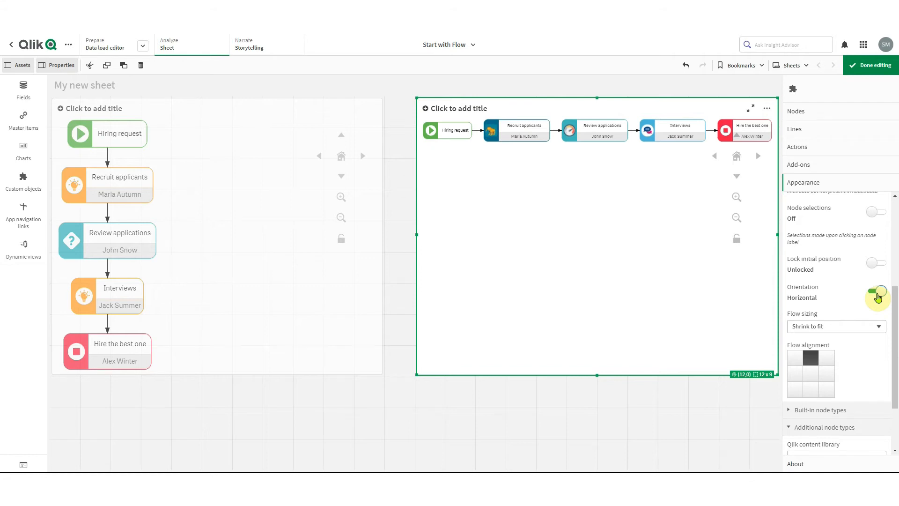
pyautogui.click(878, 293)
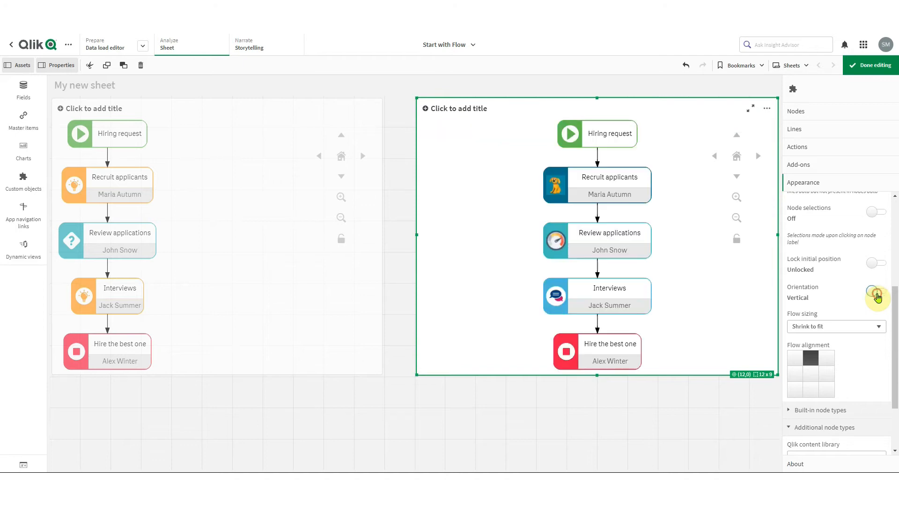
# Turn off the navigation controls in the copied diagram's presentation settings.
pyautogui.scroll(3, 892, 286)
pyautogui.scroll(3, 896, 281)
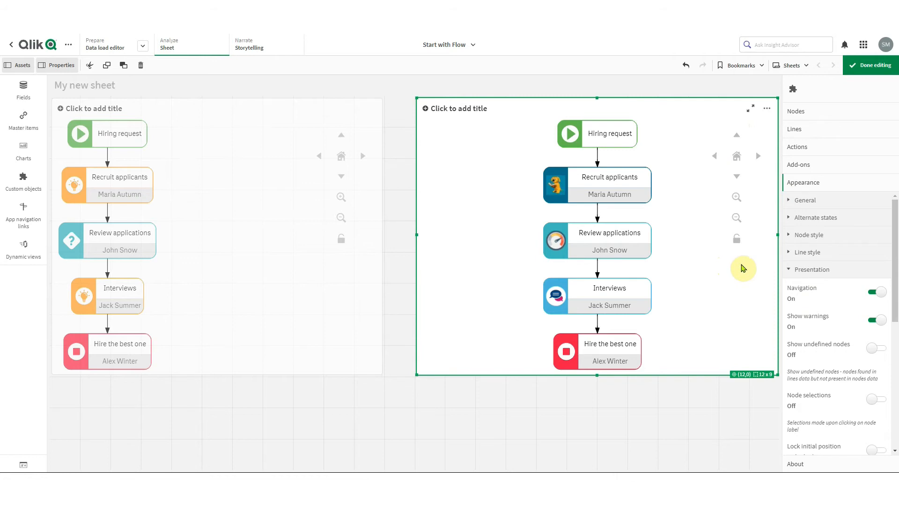
pyautogui.click(882, 295)
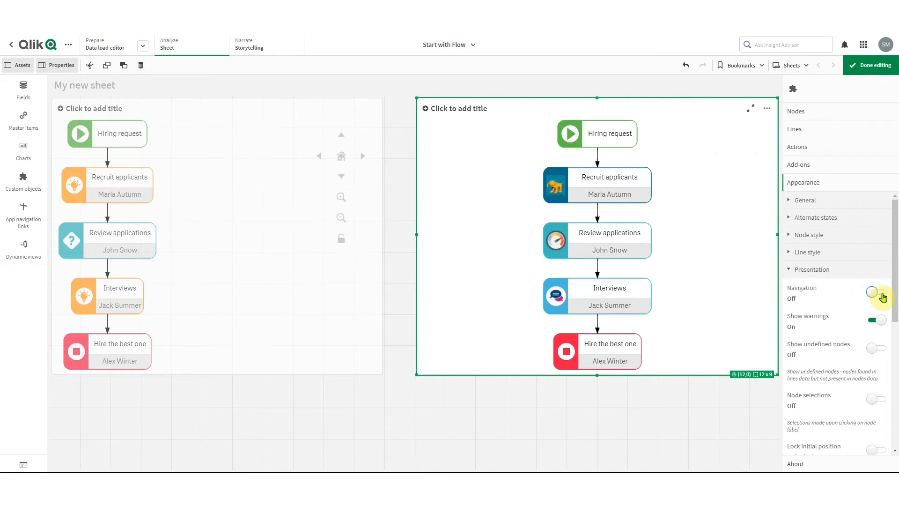
pyautogui.click(844, 271)
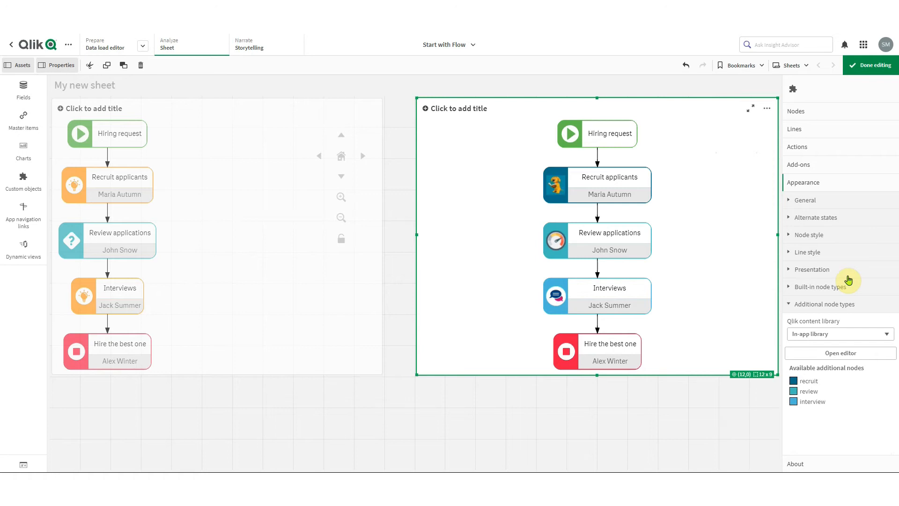
# Switch the copied diagram's node color from default to by expression, leaving the color expression empty.
pyautogui.click(834, 241)
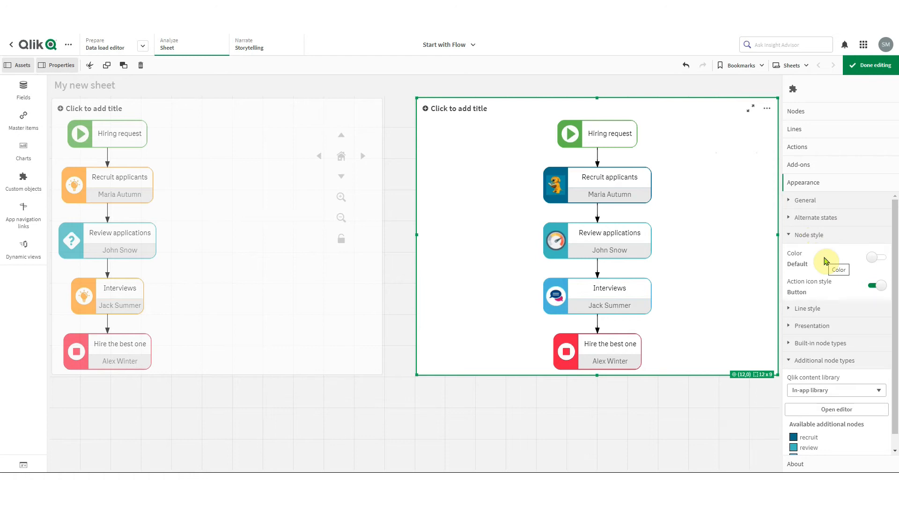
pyautogui.click(876, 259)
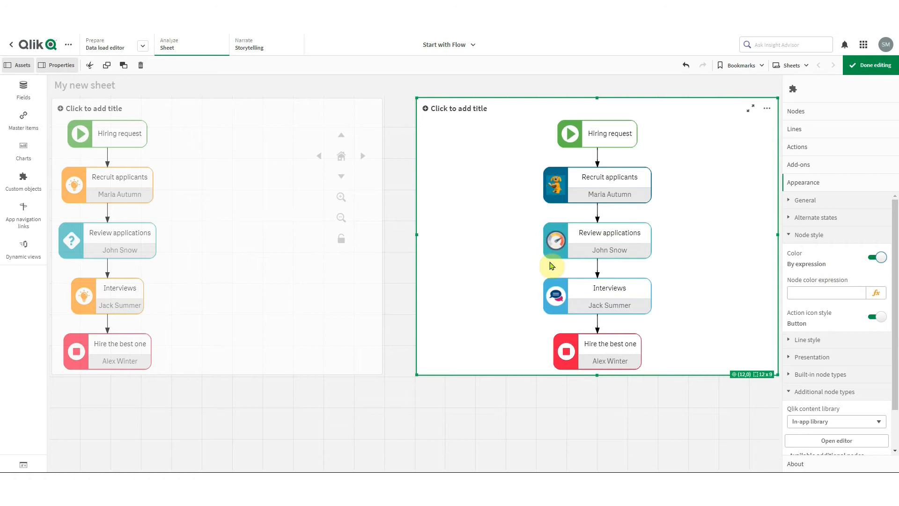
pyautogui.moveTo(563, 256)
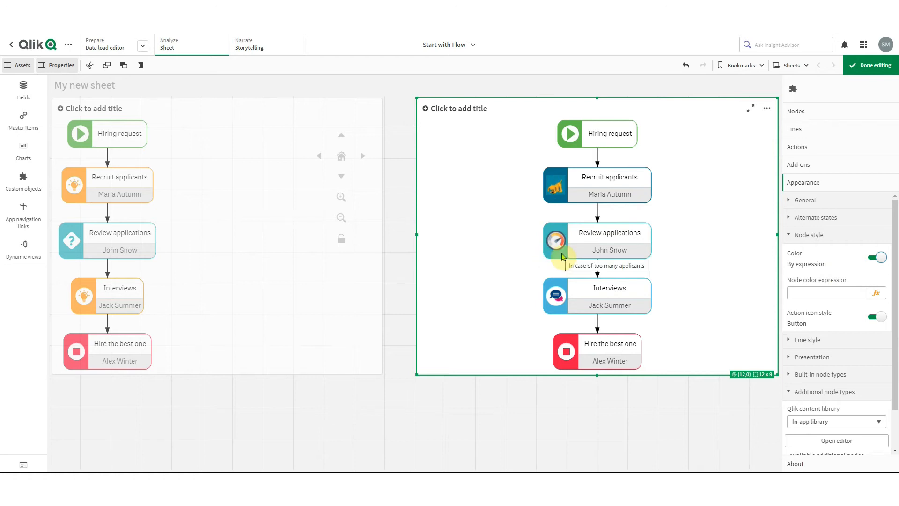
pyautogui.click(846, 238)
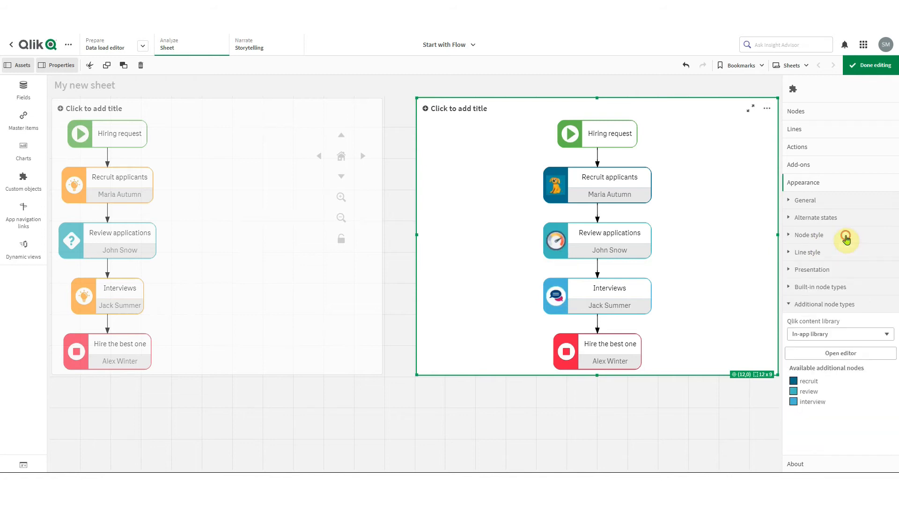
# In the line style settings, try the By expression line width and set it back to Medium.
pyautogui.click(843, 254)
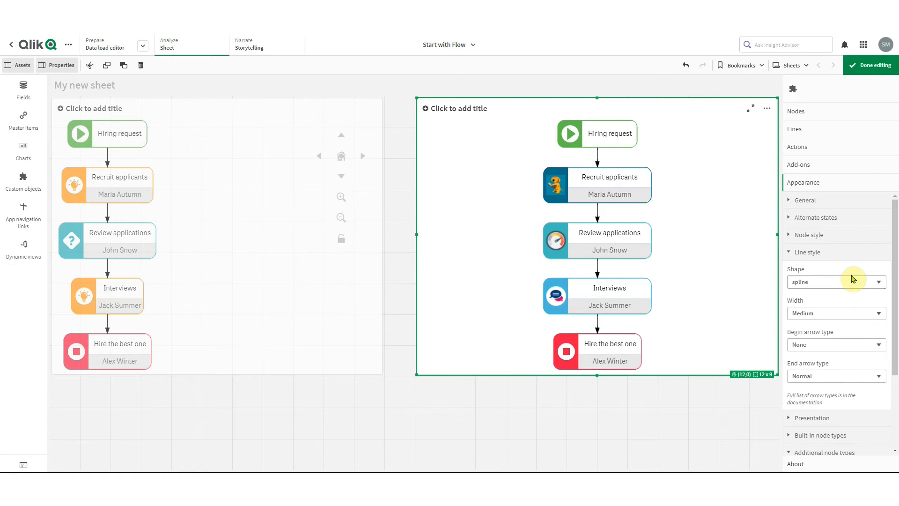
pyautogui.click(838, 312)
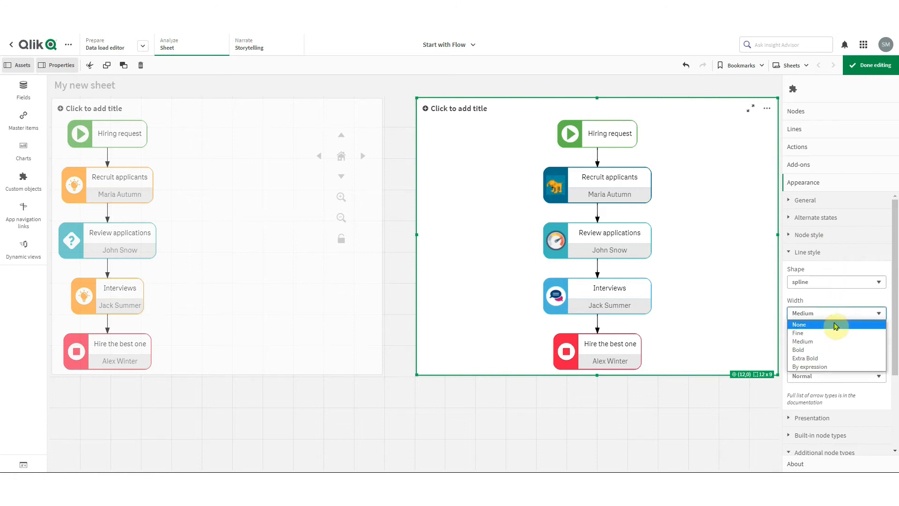
pyautogui.click(838, 367)
pyautogui.click(824, 314)
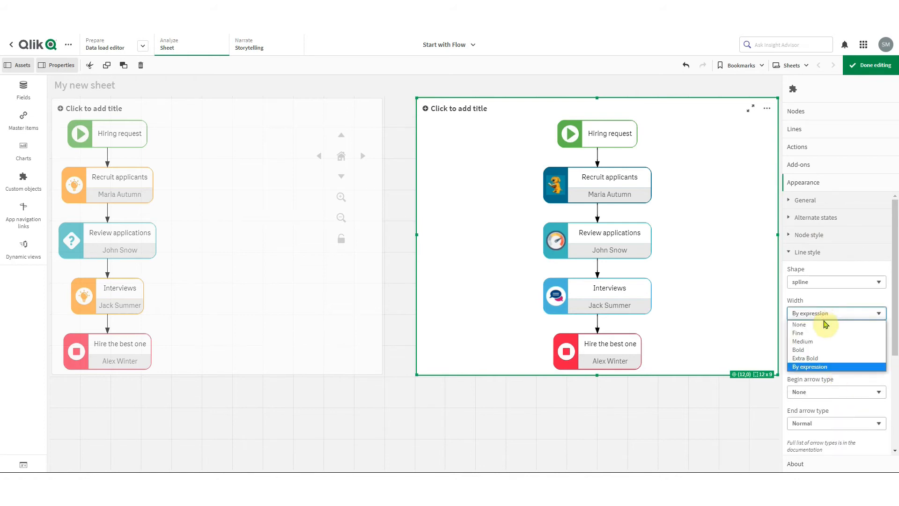
pyautogui.click(824, 341)
# Set the lines' begin arrow type to Dot, try Dot as the end arrow type, and change the end to Box.
pyautogui.click(823, 347)
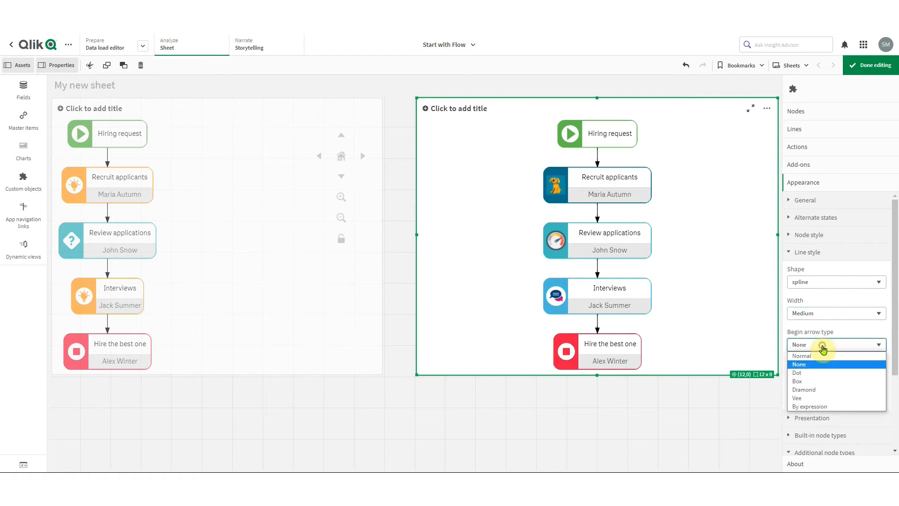
pyautogui.click(821, 372)
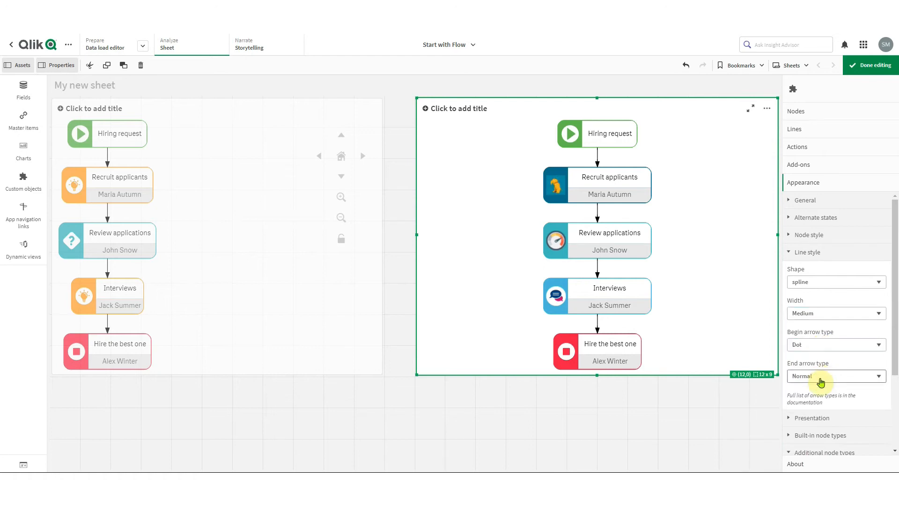
pyautogui.click(820, 377)
pyautogui.click(819, 404)
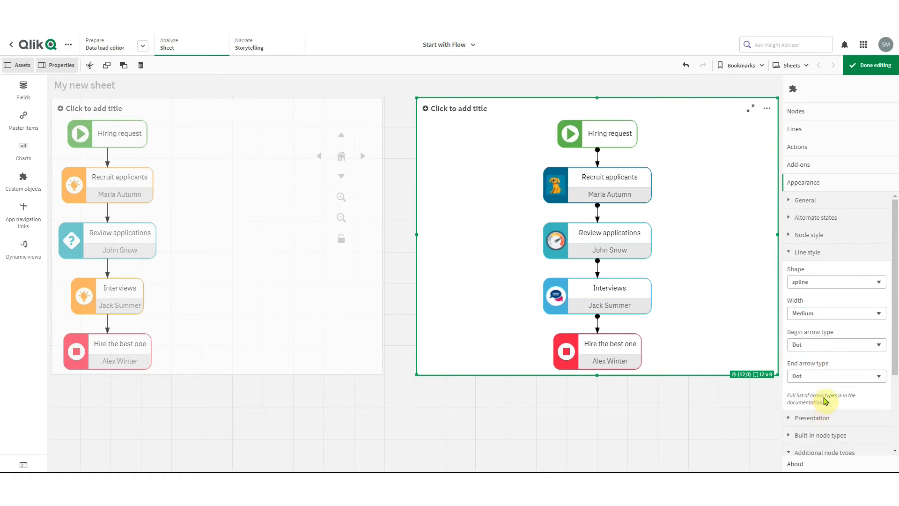
pyautogui.click(827, 376)
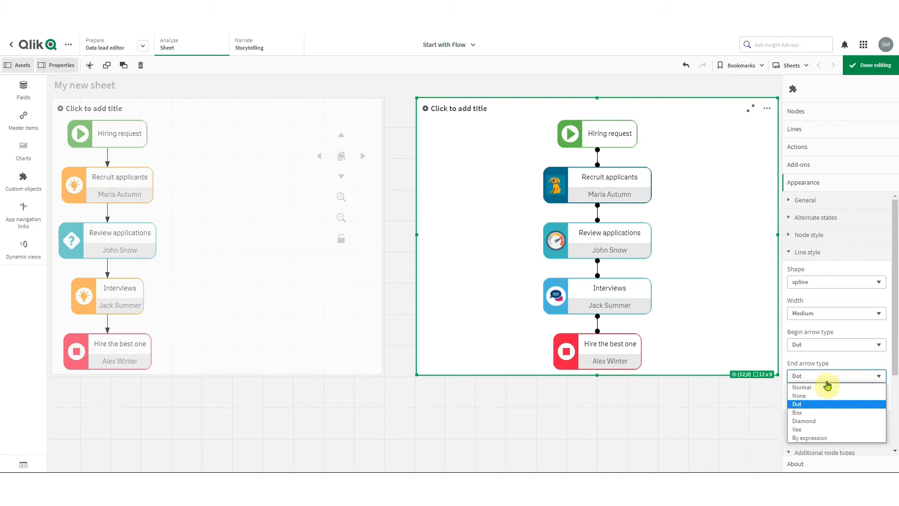
pyautogui.click(816, 414)
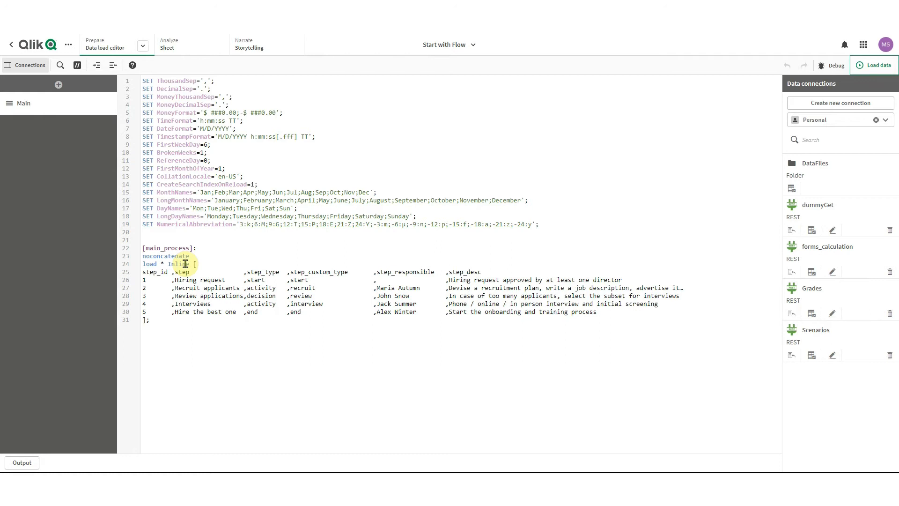
# Open the script editor of the empty Flow - Existing Data app.
pyautogui.click(281, 21)
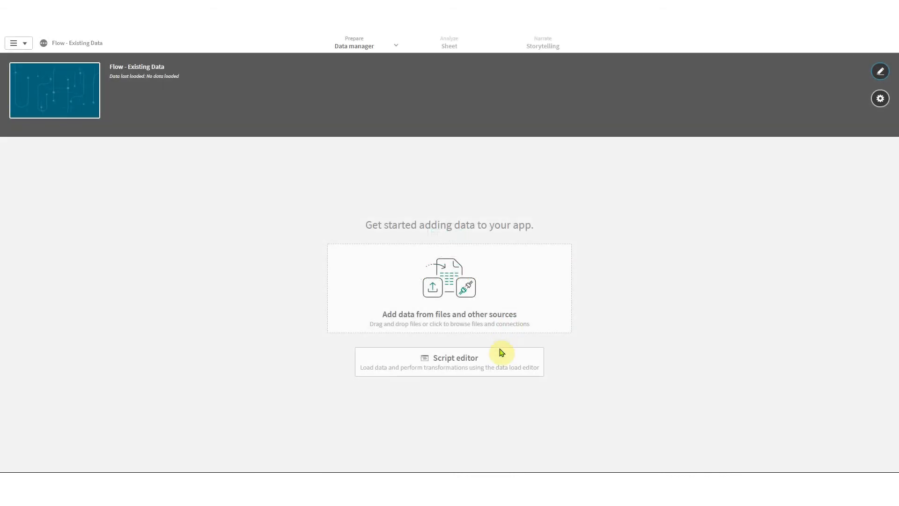
pyautogui.click(499, 359)
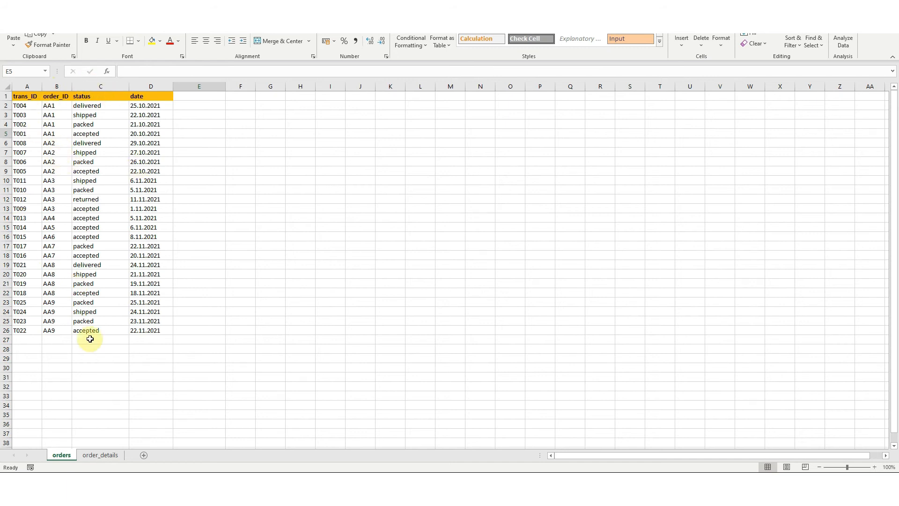
# Examine the order_details and orders worksheets in Excel, focusing on the trans_ID, order_ID, status and date columns of orders.
pyautogui.click(92, 456)
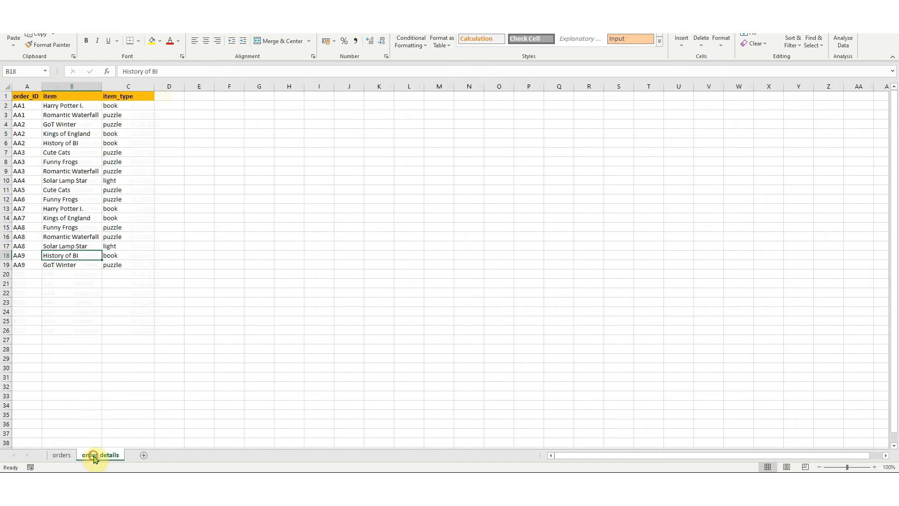
pyautogui.click(61, 455)
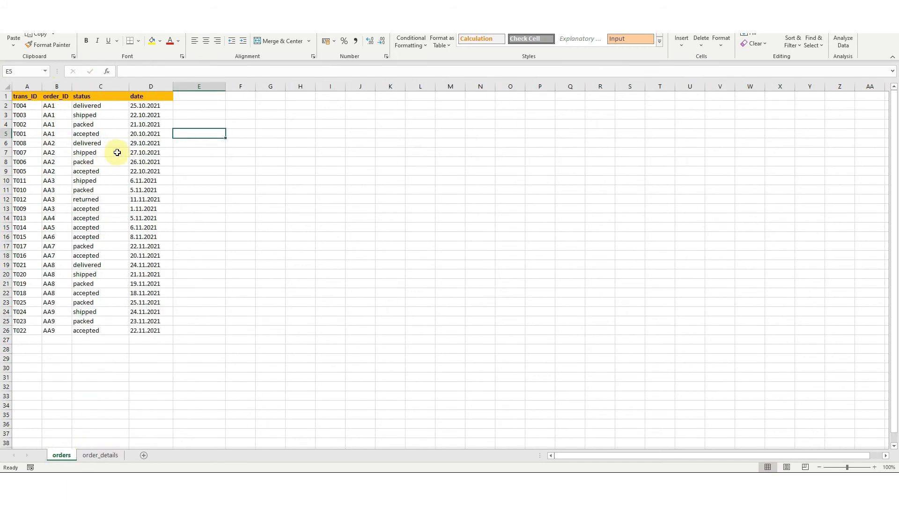
pyautogui.click(875, 467)
pyautogui.click(875, 467)
pyautogui.click(875, 467)
pyautogui.click(875, 467)
pyautogui.scroll(1, 286, 296)
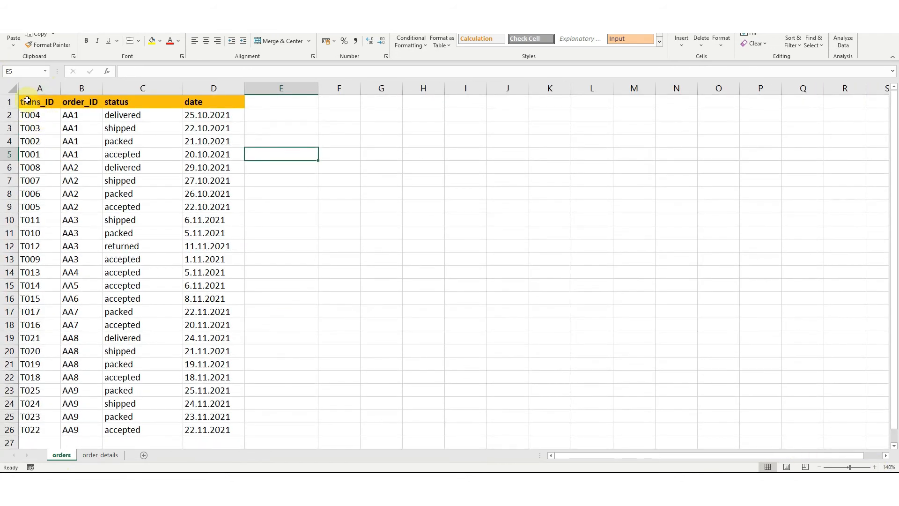
pyautogui.moveTo(38, 115); pyautogui.dragTo(40, 244)
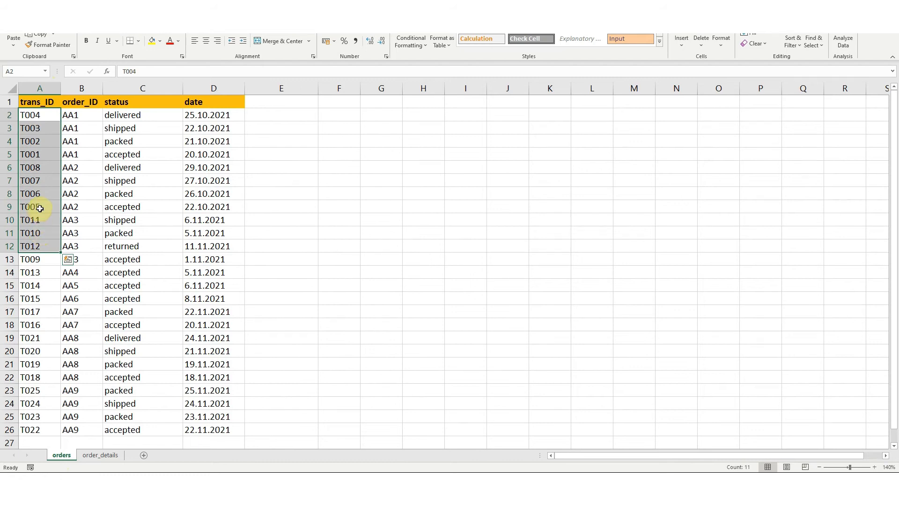
pyautogui.click(15, 117)
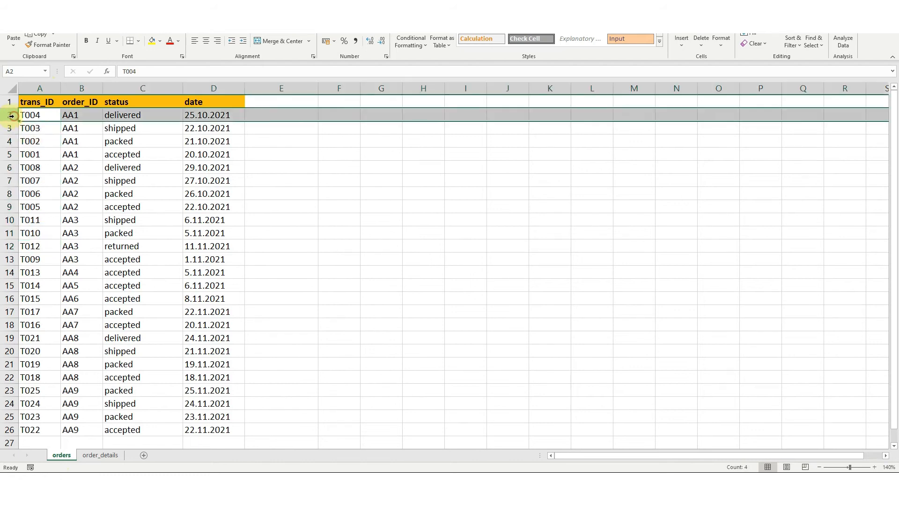
pyautogui.click(69, 114)
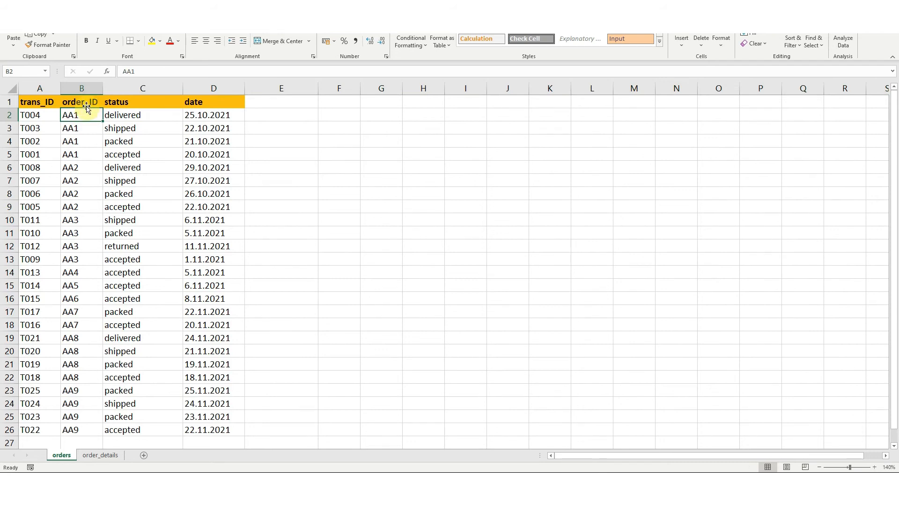
pyautogui.click(146, 117)
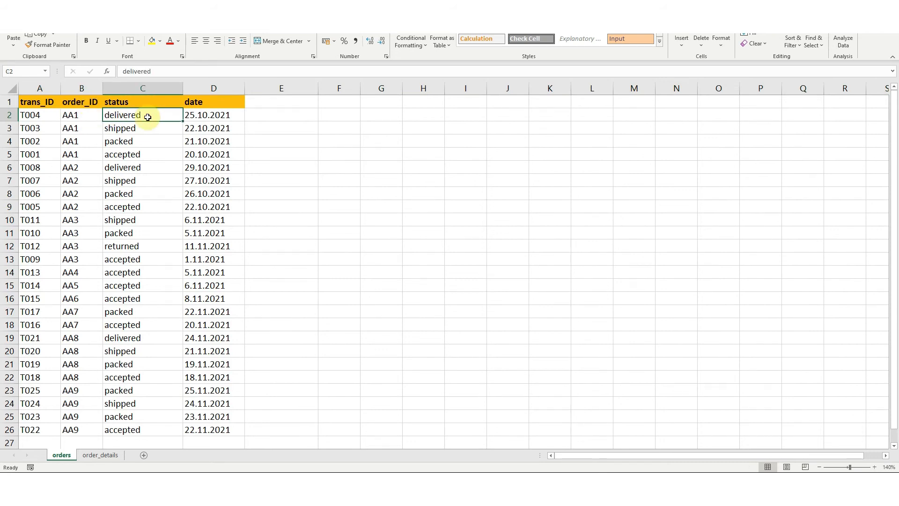
pyautogui.click(214, 115)
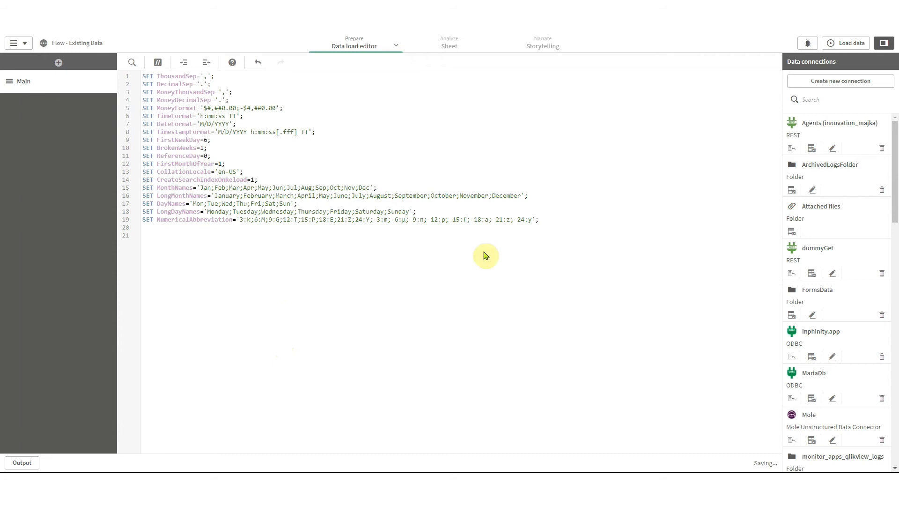
# In Qlik Sense, attach Orders.xlsx to the app and insert the load script for all fields of its orders table.
pyautogui.click(793, 231)
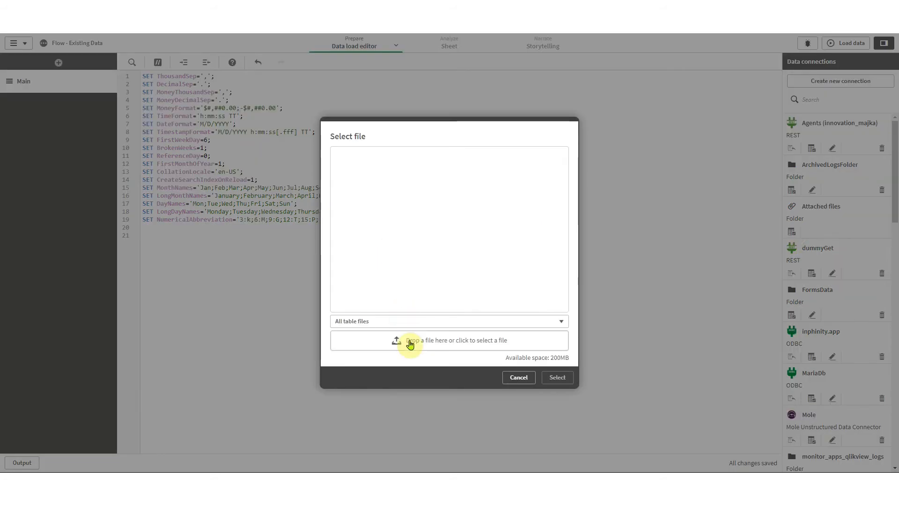
pyautogui.moveTo(576, 2); pyautogui.dragTo(518, 36)
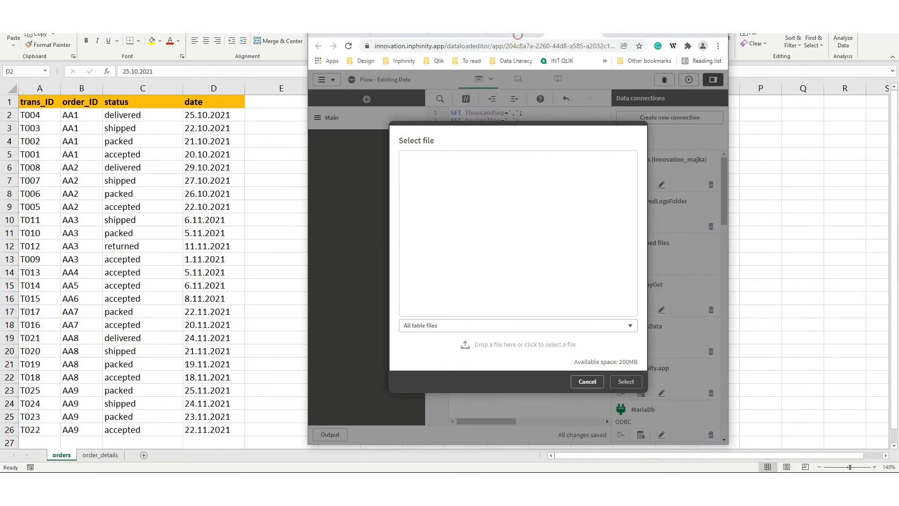
pyautogui.click(845, 7)
pyautogui.moveTo(124, 286); pyautogui.dragTo(520, 262)
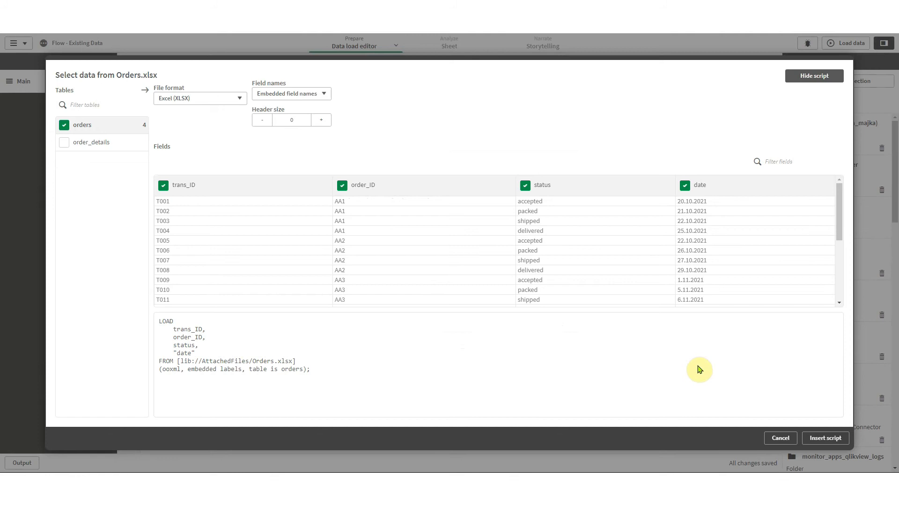
pyautogui.click(824, 438)
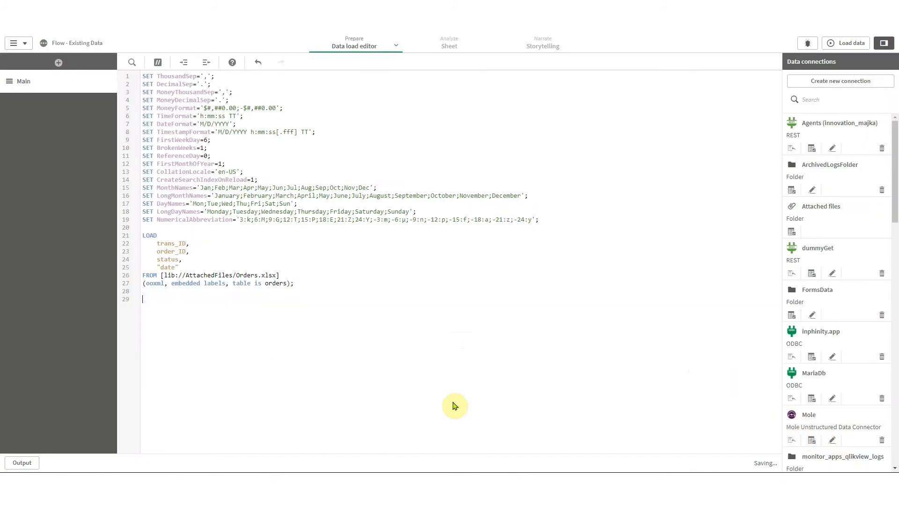
# Label the load statement [orders]:, add noconcatenate before LOAD, and load the data.
pyautogui.click(199, 224)
pyautogui.press('Return')
pyautogui.write('[orders]:')
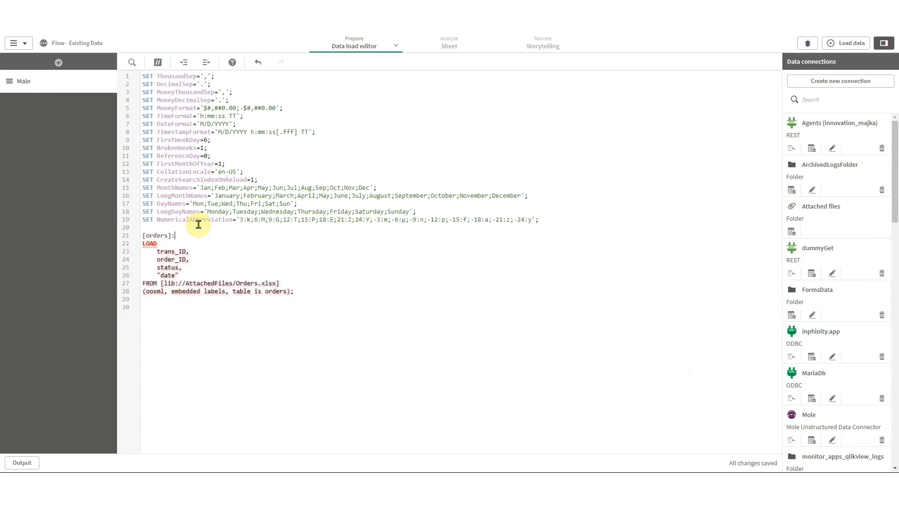
pyautogui.press('Return')
pyautogui.write('noconcatenate')
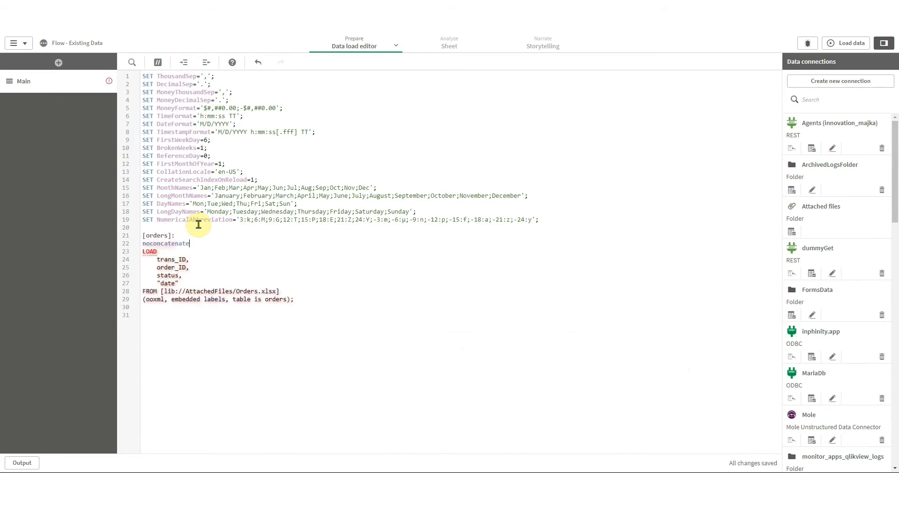
pyautogui.click(849, 43)
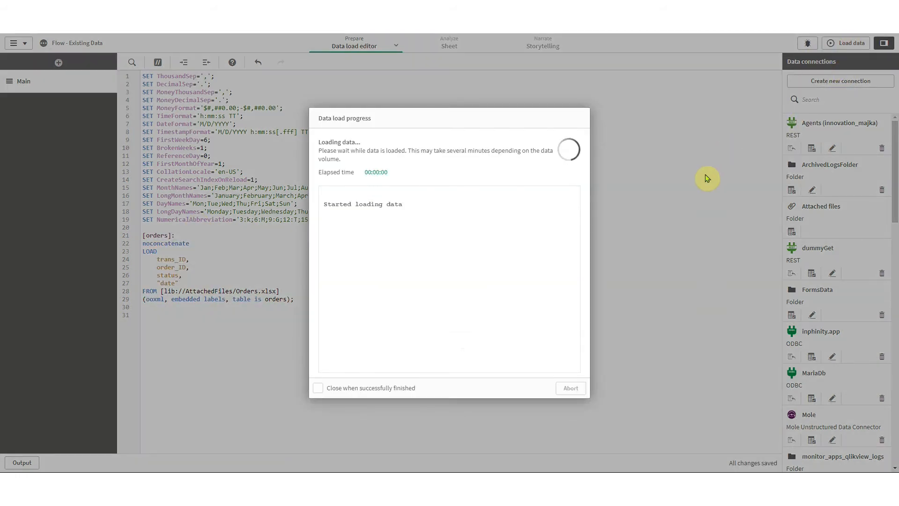
pyautogui.click(583, 388)
# Open My new sheet for editing, place an empty table in its left half, and make the table taller.
pyautogui.click(468, 46)
pyautogui.click(867, 43)
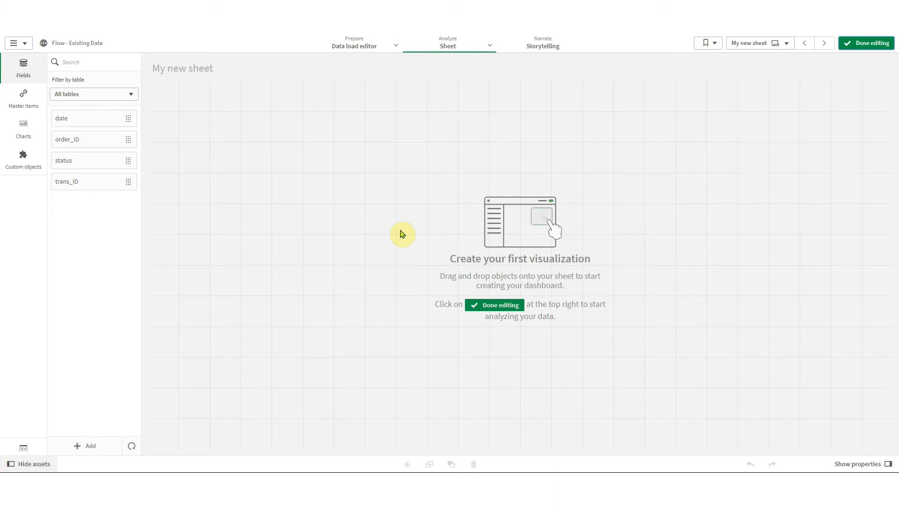
pyautogui.click(12, 132)
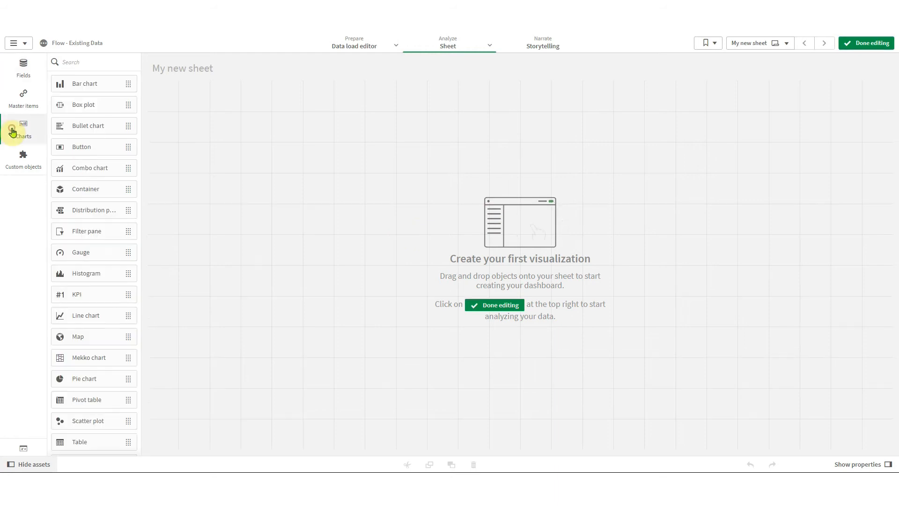
pyautogui.moveTo(84, 438); pyautogui.dragTo(327, 160)
pyautogui.moveTo(305, 266); pyautogui.dragTo(305, 352)
pyautogui.click(28, 77)
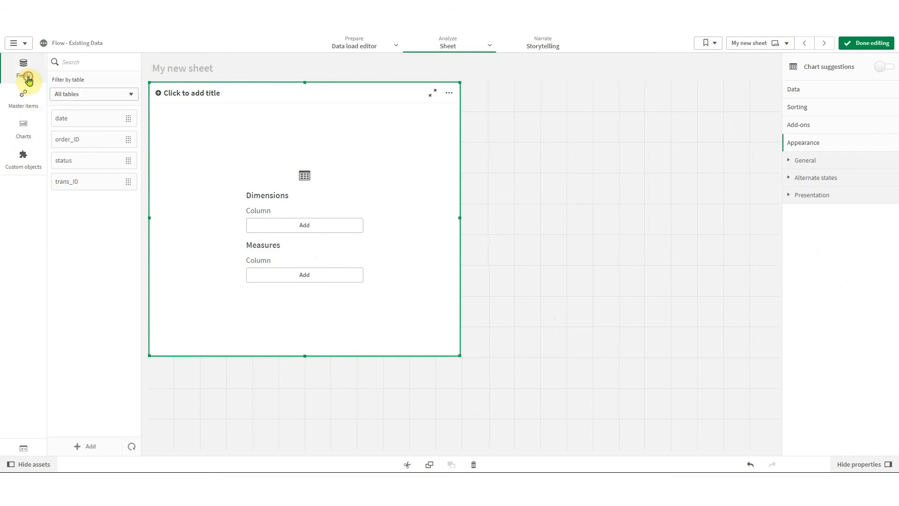
# Add trans_ID, order_ID, status and date as table columns, then move the table to the sheet's right half and lengthen it.
pyautogui.moveTo(80, 185); pyautogui.dragTo(287, 196)
pyautogui.moveTo(78, 141); pyautogui.dragTo(295, 188)
pyautogui.moveTo(76, 160); pyautogui.dragTo(305, 200)
pyautogui.click(307, 192)
pyautogui.moveTo(62, 118); pyautogui.dragTo(660, 176)
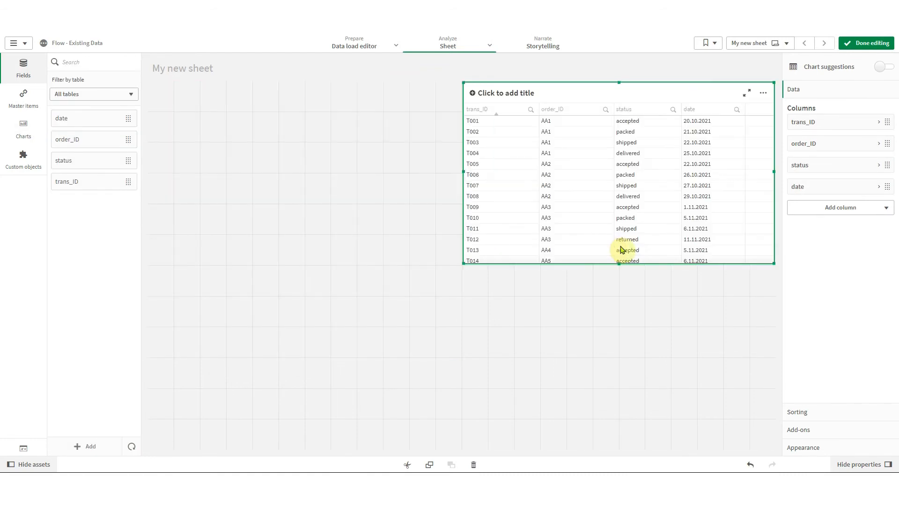
pyautogui.moveTo(624, 265); pyautogui.dragTo(628, 367)
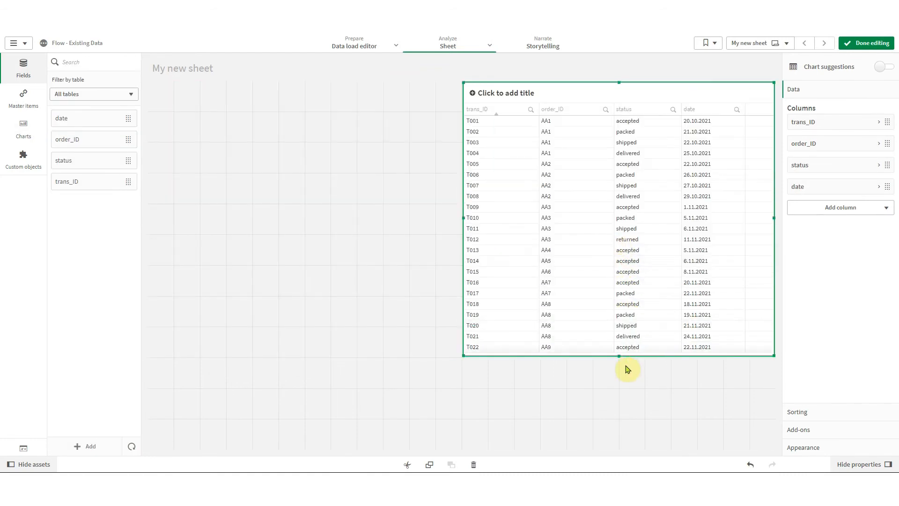
# Add an Inphinity Flow object to the sheet's empty left half and extend it down nearly to the bottom.
pyautogui.click(17, 159)
pyautogui.click(89, 97)
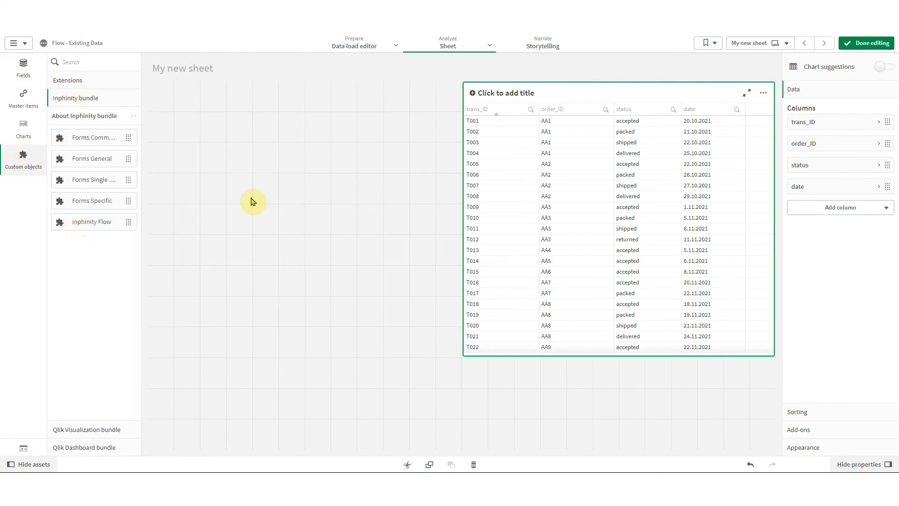
pyautogui.moveTo(252, 202); pyautogui.dragTo(252, 202)
pyautogui.moveTo(304, 265); pyautogui.dragTo(315, 417)
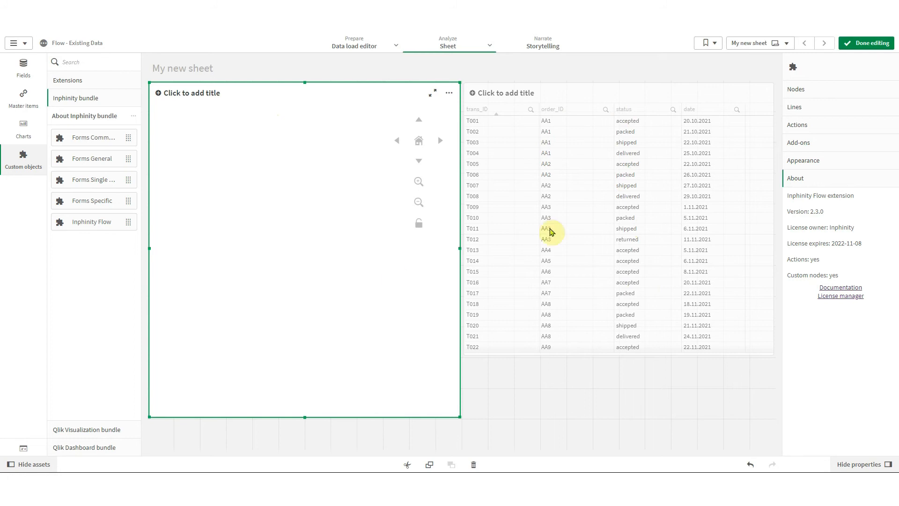
# Set the flow's node id and node label to =status and its node type to ='activity'.
pyautogui.click(822, 88)
pyautogui.click(819, 118)
pyautogui.write('=status')
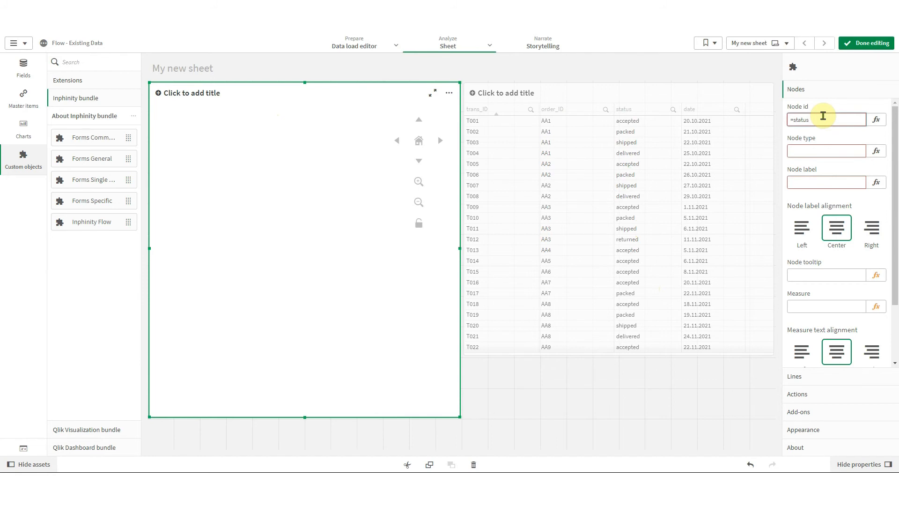
pyautogui.click(824, 115)
pyautogui.click(807, 185)
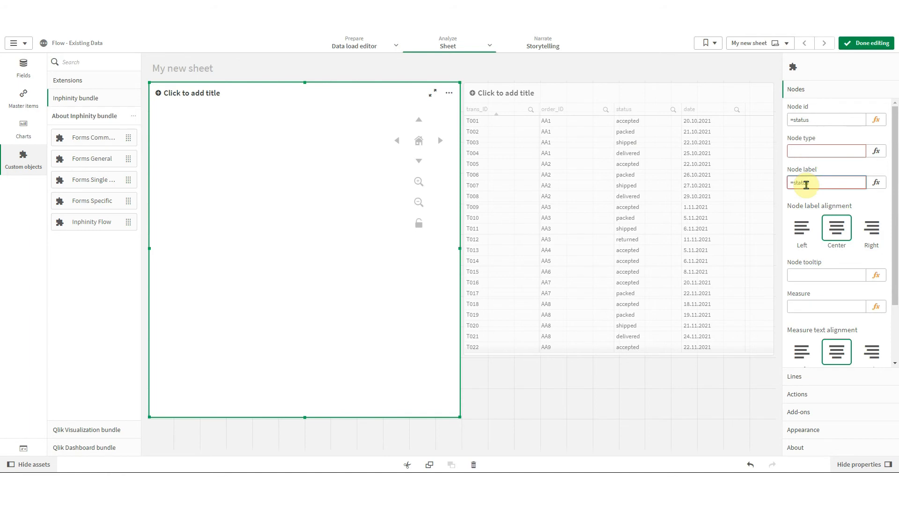
pyautogui.write('=status')
pyautogui.click(803, 148)
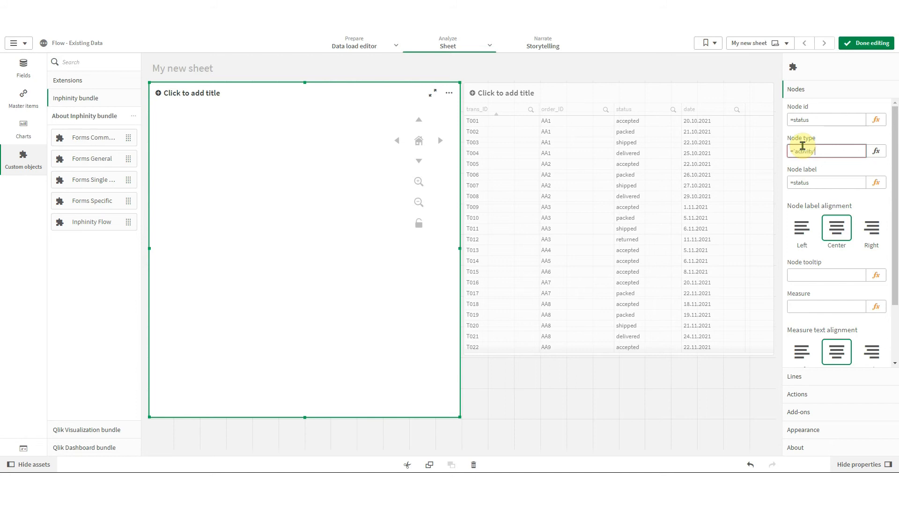
pyautogui.press('Return')
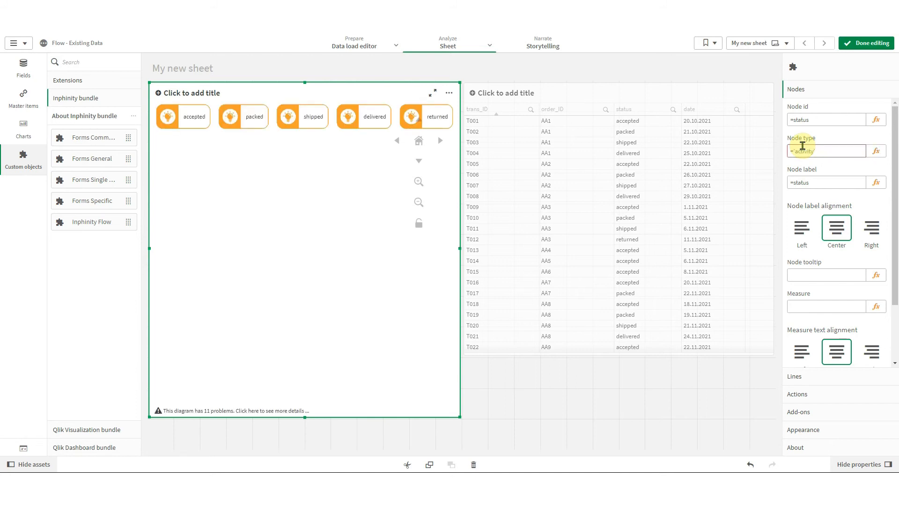
# Finish editing the sheet and compare the diagram's nodes with the distinct status values in the table.
pyautogui.click(872, 44)
pyautogui.click(660, 118)
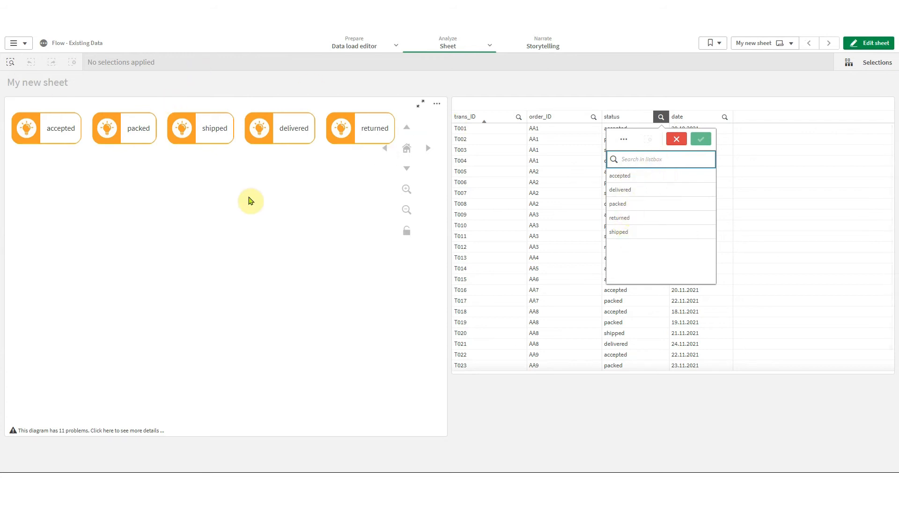
pyautogui.click(249, 200)
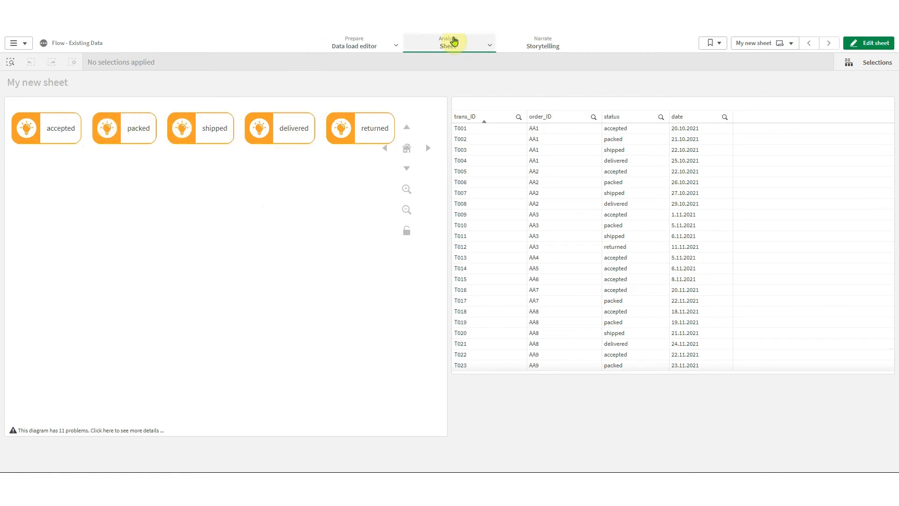
# Return to the load script and rename the [orders] table label to [T_orders].
pyautogui.click(396, 45)
pyautogui.click(406, 84)
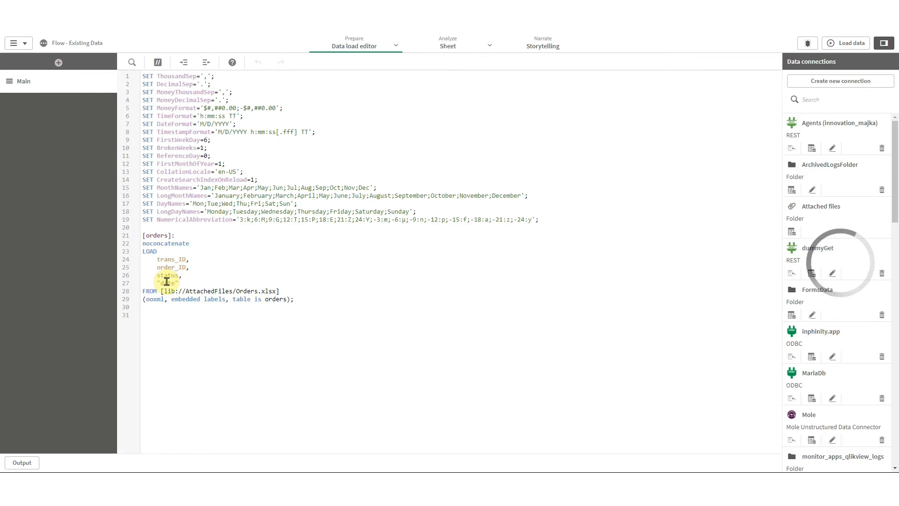
pyautogui.click(145, 234)
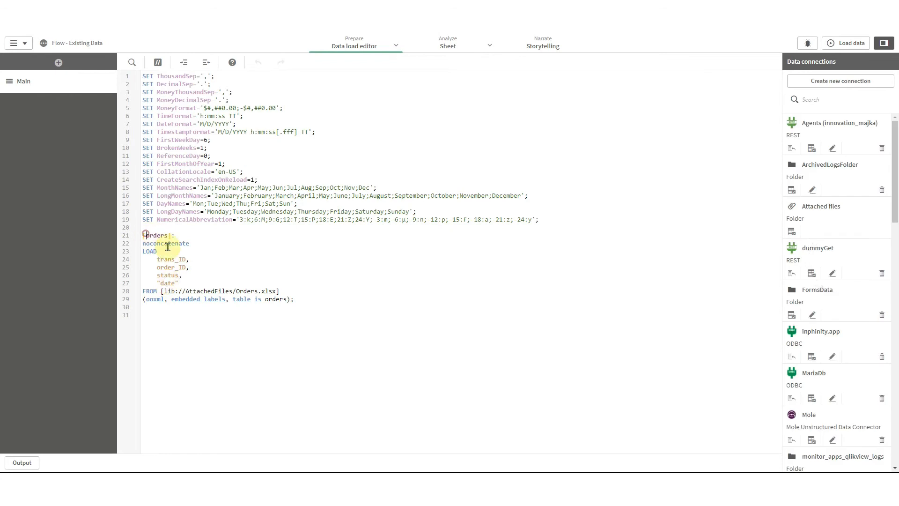
pyautogui.write('T_')
# Below the T_orders load, start a second table block with the label [orders]: and the noconcatenate prefix.
pyautogui.click(337, 300)
pyautogui.write('[orders]:')
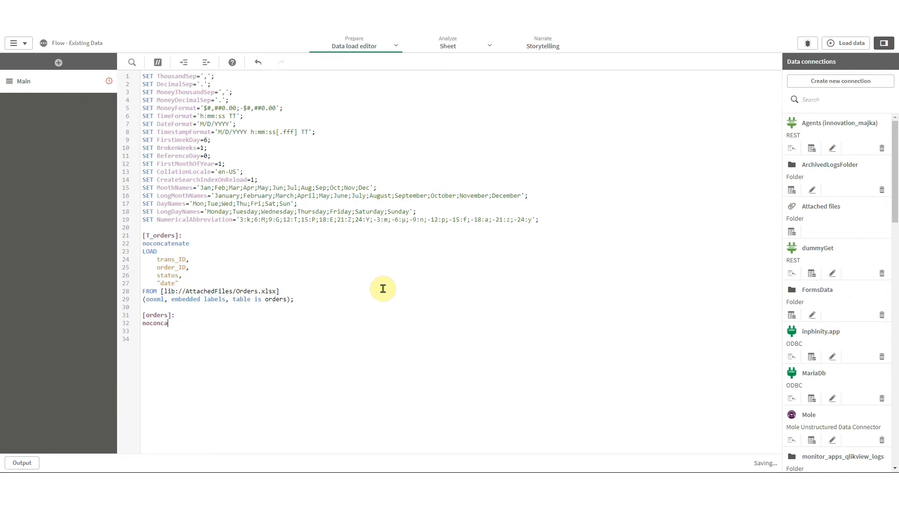
pyautogui.write('e')
# Add a load statement to the new [orders] block with trans_ID, order_ID, status and "date" copied from T_orders, indenting the first field.
pyautogui.click(323, 267)
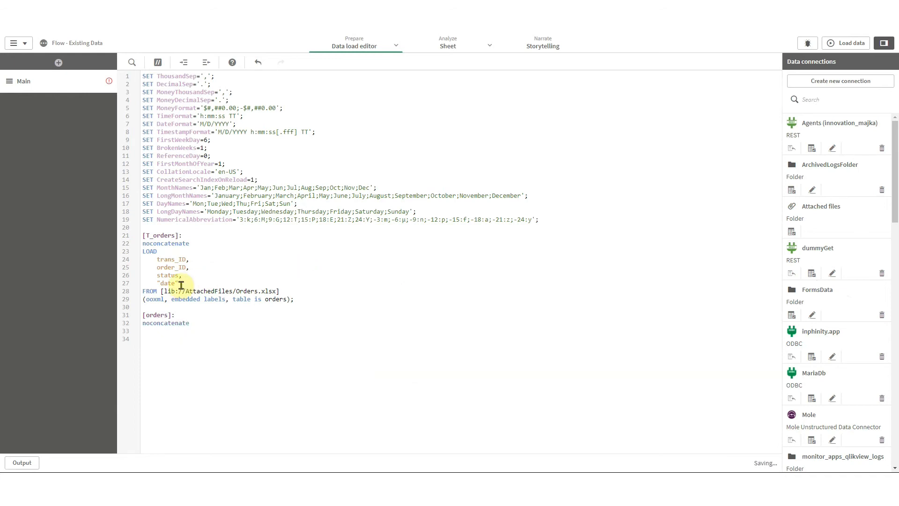
pyautogui.moveTo(179, 284); pyautogui.dragTo(155, 257)
pyautogui.hotkey('ctrl', 'c')
pyautogui.click(198, 314)
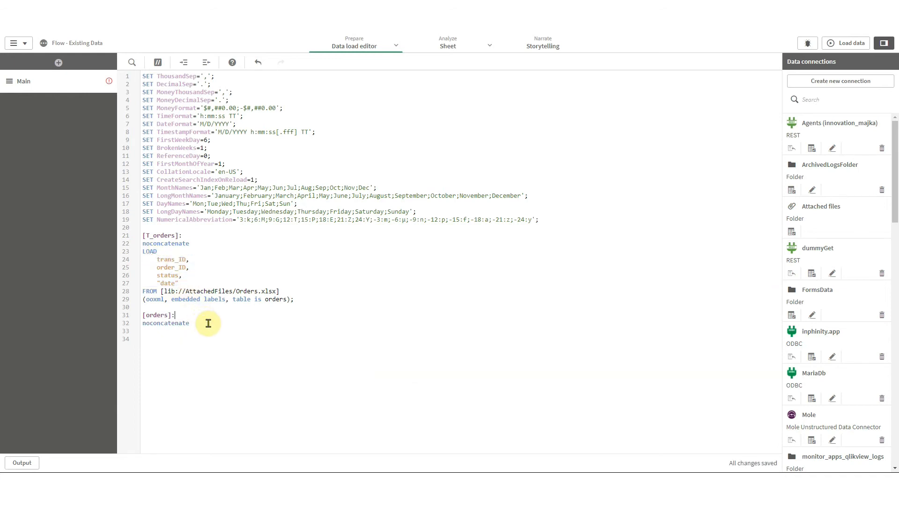
pyautogui.press('Return')
pyautogui.write('load')
pyautogui.press('Return')
pyautogui.hotkey('ctrl', 'v')
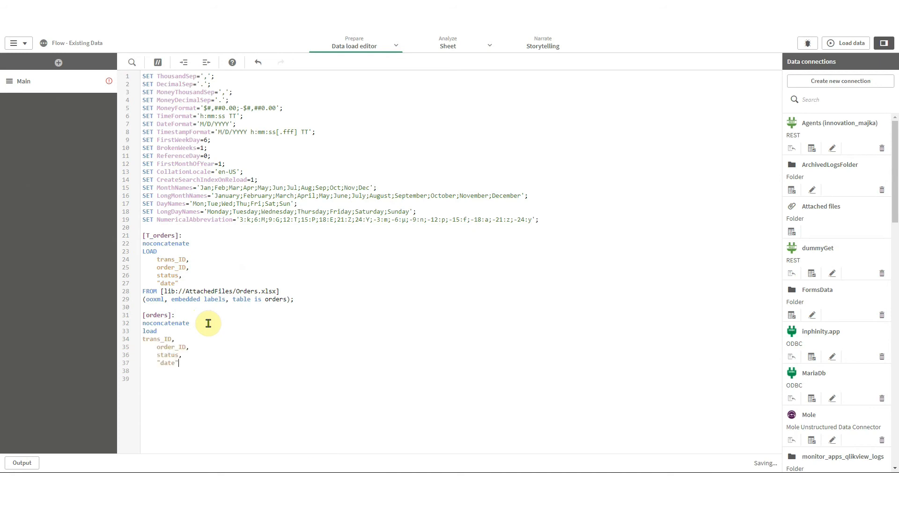
pyautogui.click(143, 338)
pyautogui.press('Tab')
pyautogui.click(208, 363)
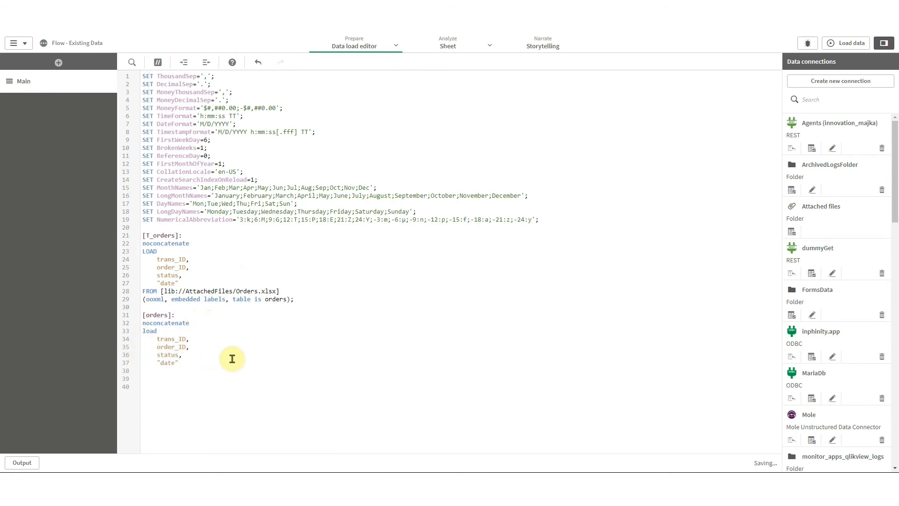
# Finish the [orders] load with resident T_orders; and add the statement drop table T_orders; below it.
pyautogui.doubleClick(162, 235)
pyautogui.click(150, 374)
pyautogui.write('resident ')
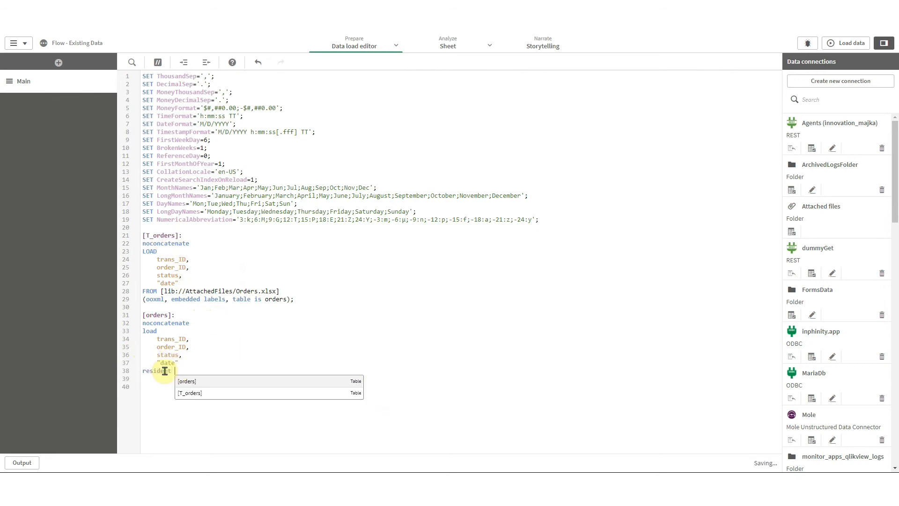
pyautogui.write('T_orders;  drop table T_orders;')
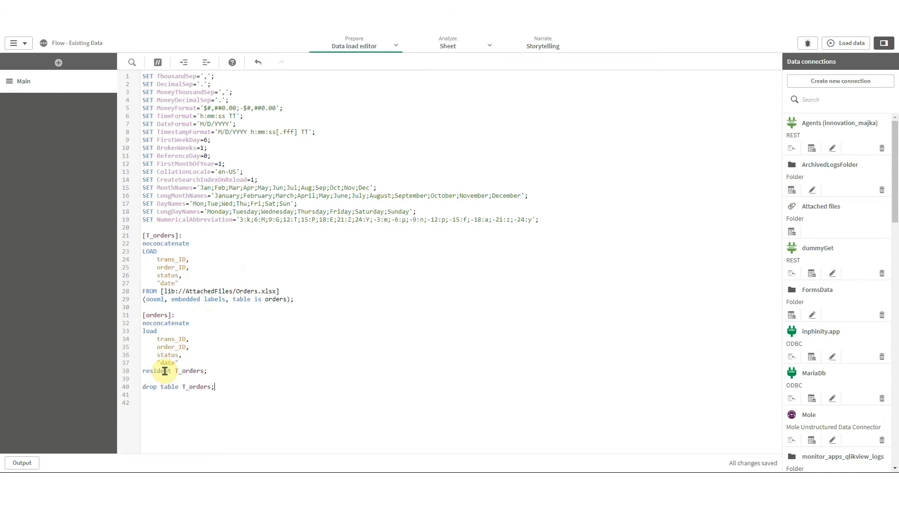
# Switch to the Orders workbook in Excel and sort the orders sheet by date descending, followed by order_ID ascending.
pyautogui.moveTo(264, 490)
pyautogui.click(264, 440)
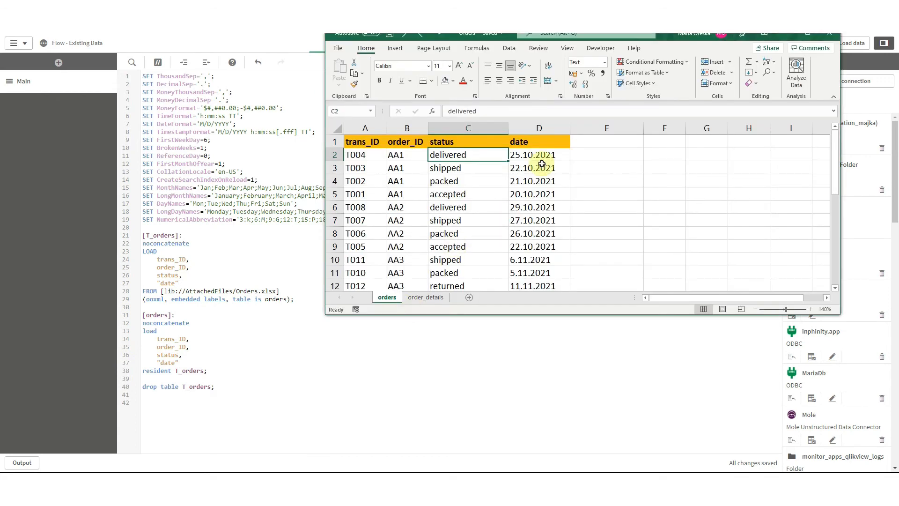
pyautogui.click(545, 142)
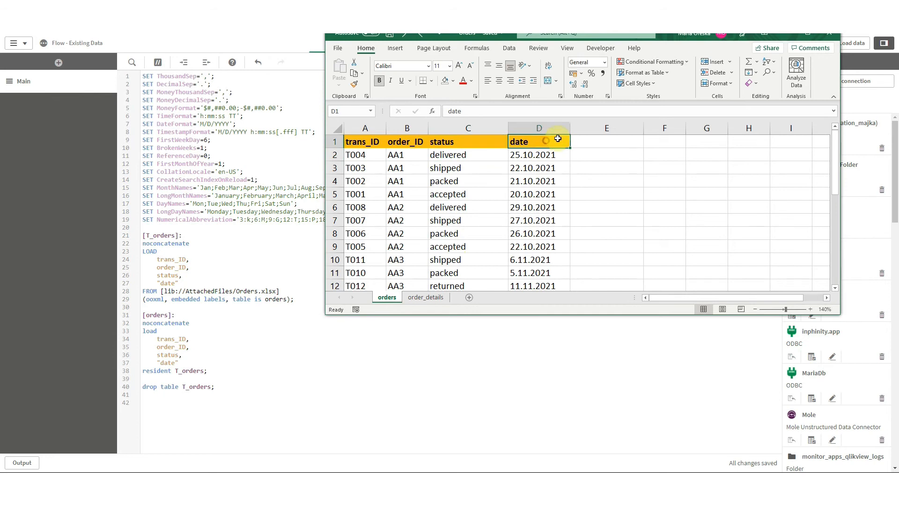
pyautogui.click(777, 62)
pyautogui.click(787, 88)
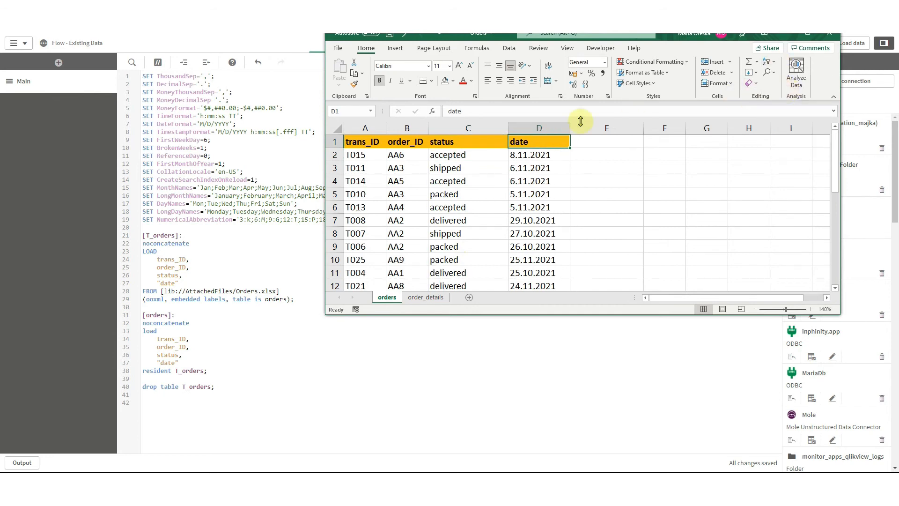
pyautogui.click(414, 137)
pyautogui.click(773, 62)
pyautogui.click(788, 77)
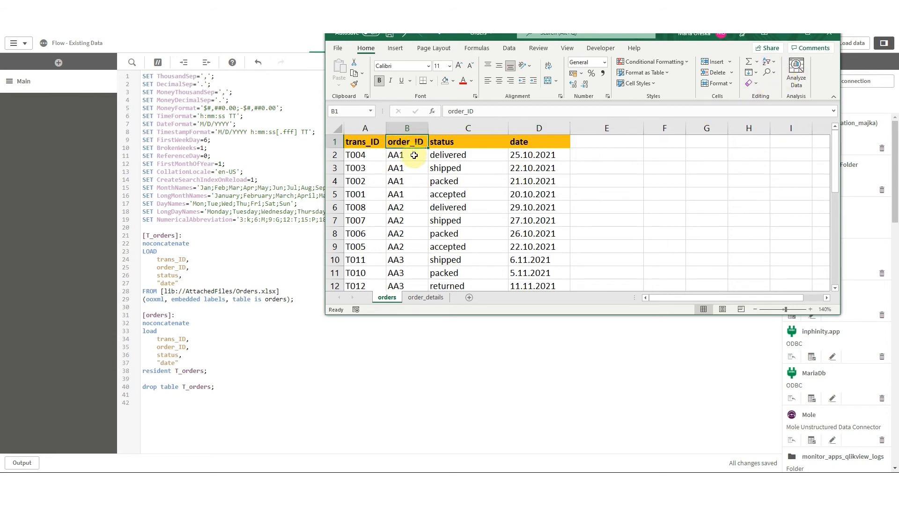
# Shade the first and third order groups, A2:D5 and A10:D13, with a light blue fill.
pyautogui.moveTo(356, 155); pyautogui.dragTo(554, 194)
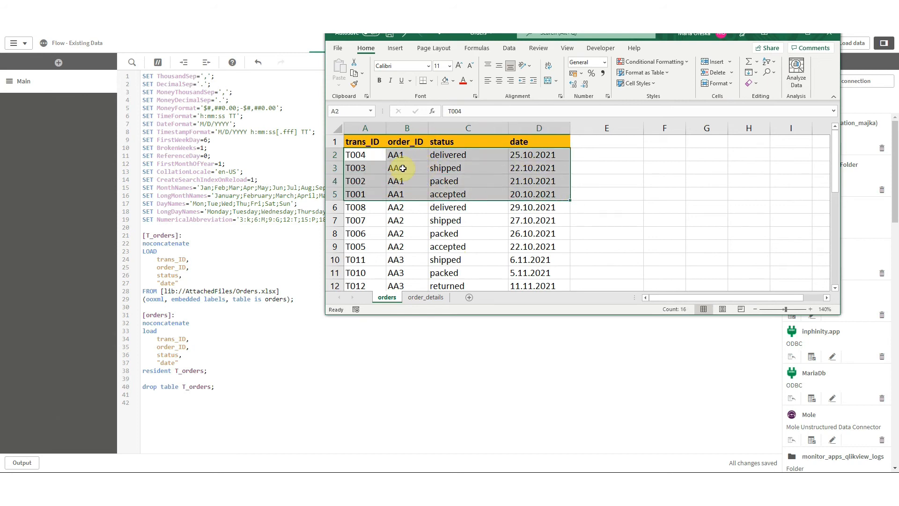
pyautogui.click(453, 80)
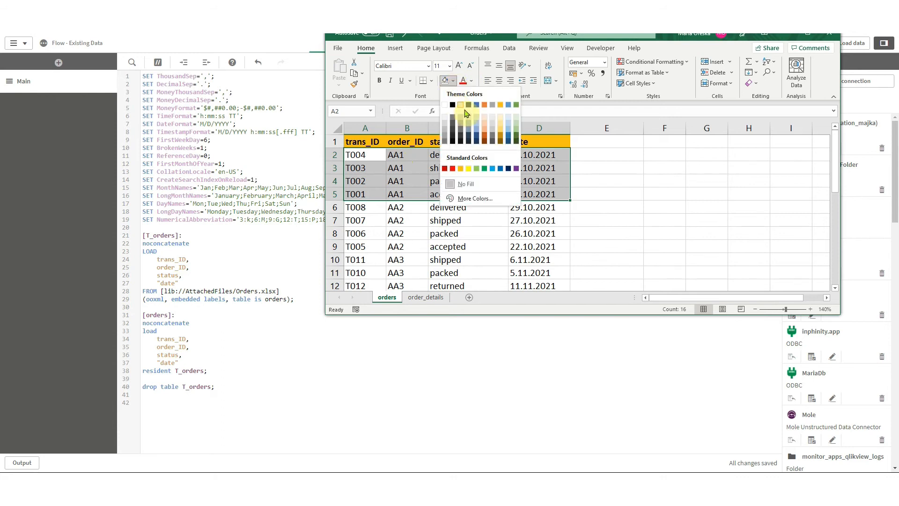
pyautogui.click(475, 120)
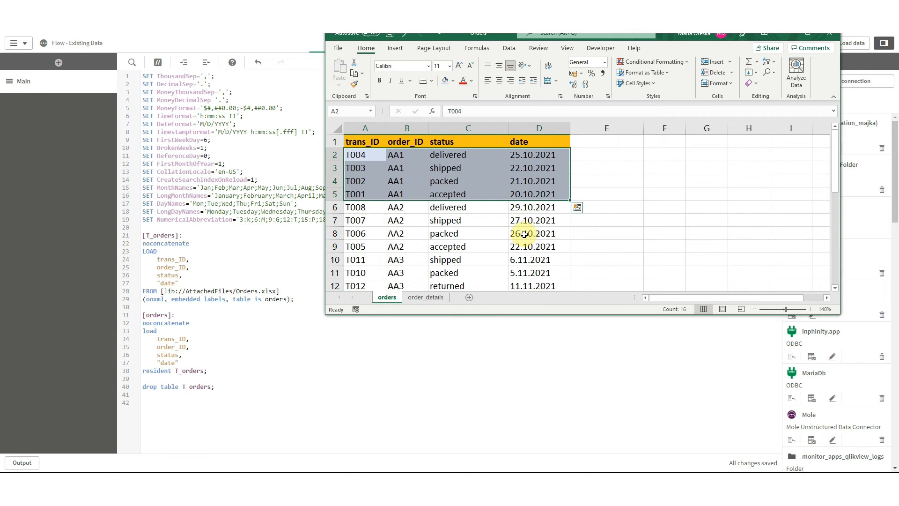
pyautogui.scroll(-1, 411, 245)
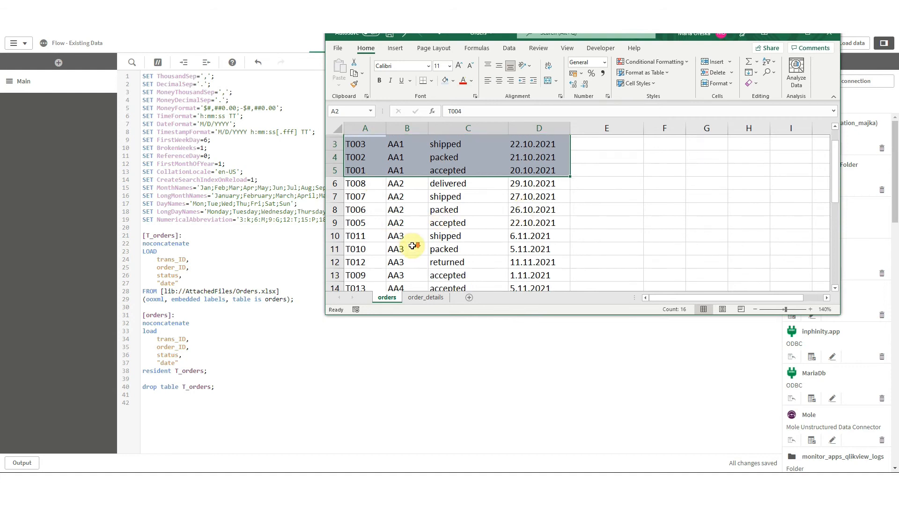
pyautogui.moveTo(359, 220); pyautogui.dragTo(547, 260)
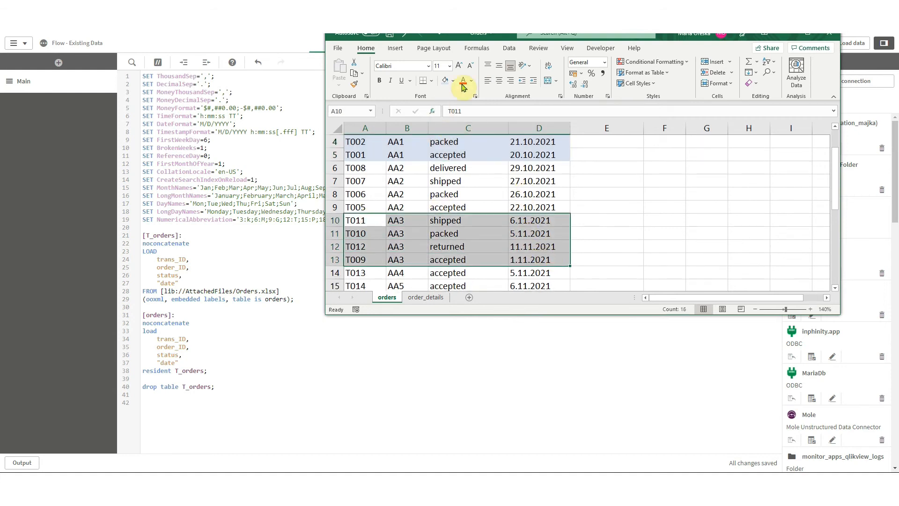
pyautogui.click(447, 80)
pyautogui.scroll(1, 467, 201)
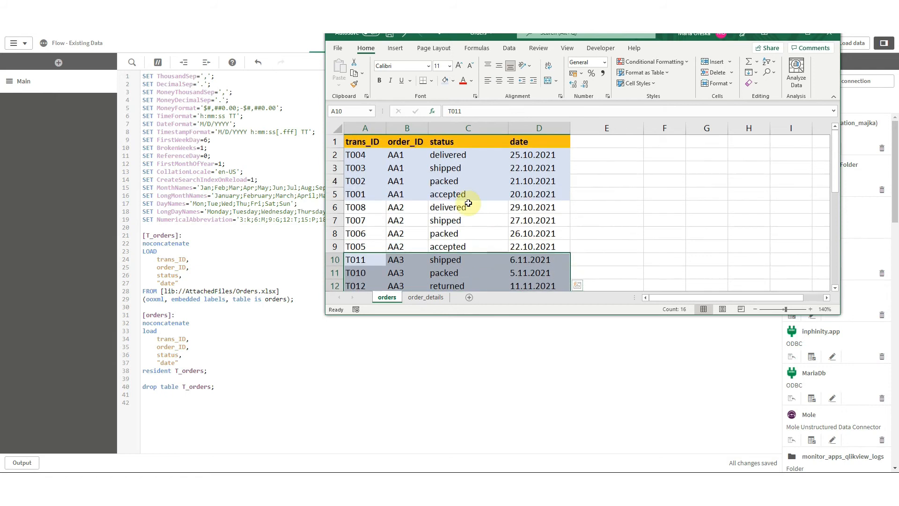
# Add a status_next column header in cell E1.
pyautogui.click(387, 156)
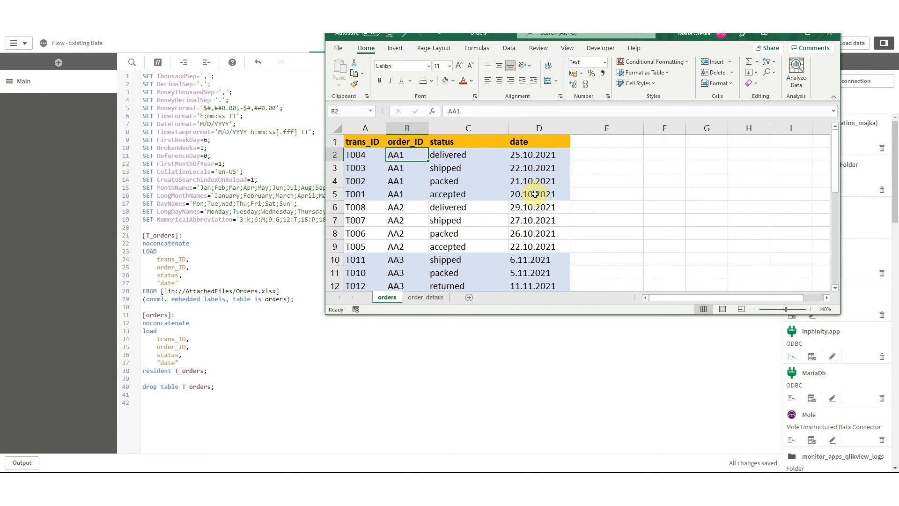
pyautogui.doubleClick(590, 142)
pyautogui.write('status_next')
pyautogui.press('Return')
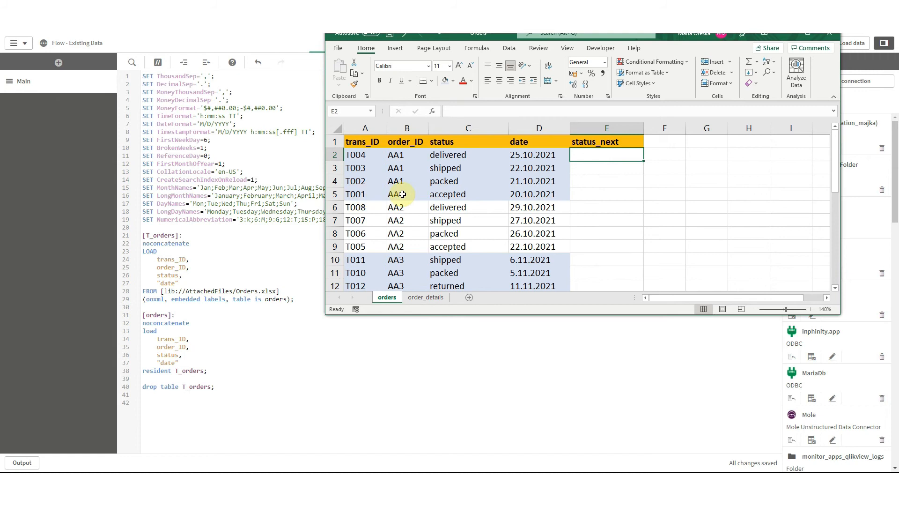
# Copy the status packed from C4 into the status_next cell E5, beside the first order's accepted row.
pyautogui.click(469, 195)
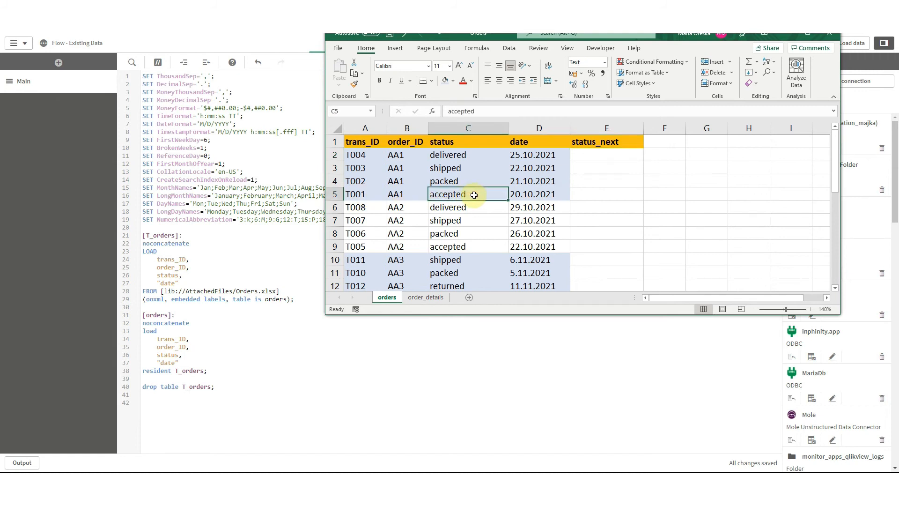
pyautogui.click(527, 195)
pyautogui.click(514, 180)
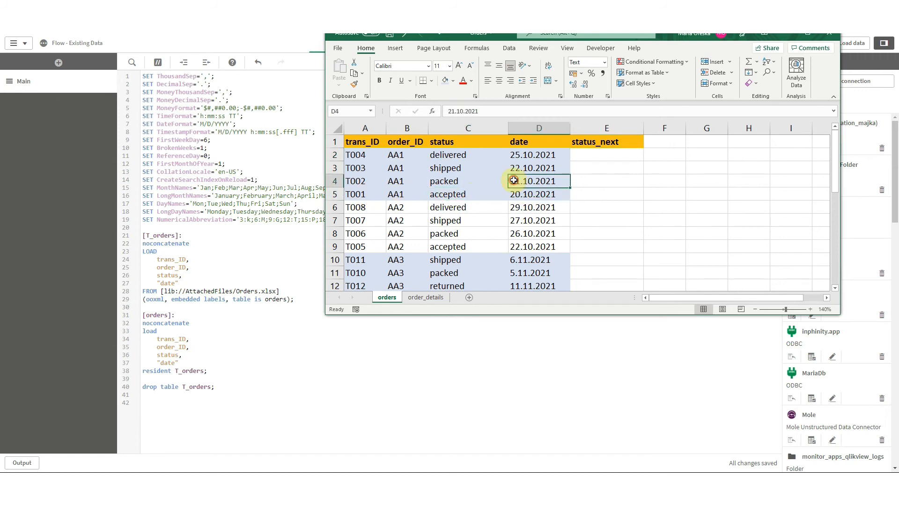
pyautogui.click(481, 182)
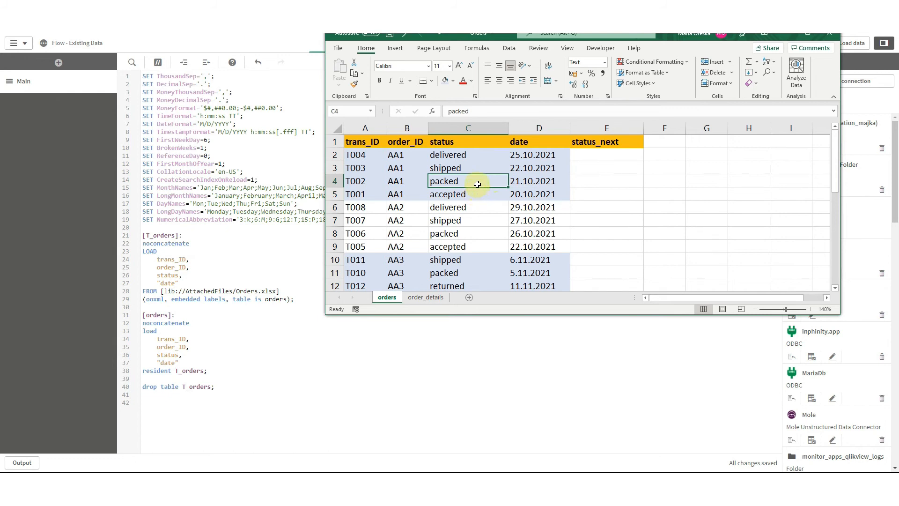
pyautogui.hotkey('ctrl', 'c')
pyautogui.click(577, 194)
pyautogui.hotkey('ctrl', 'v')
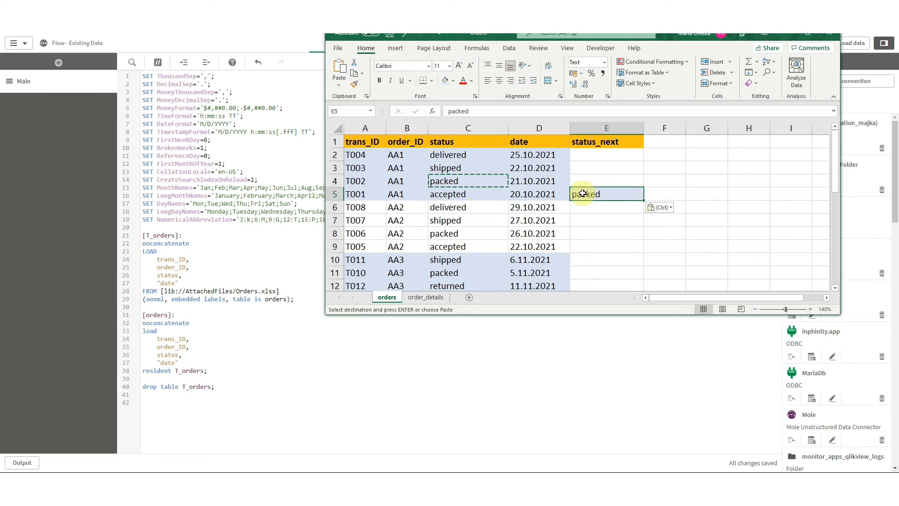
# Complete the first order's status_next values by copying shipped to E4 and delivered to E3, and entering - in E2.
pyautogui.click(473, 169)
pyautogui.hotkey('ctrl', 'c')
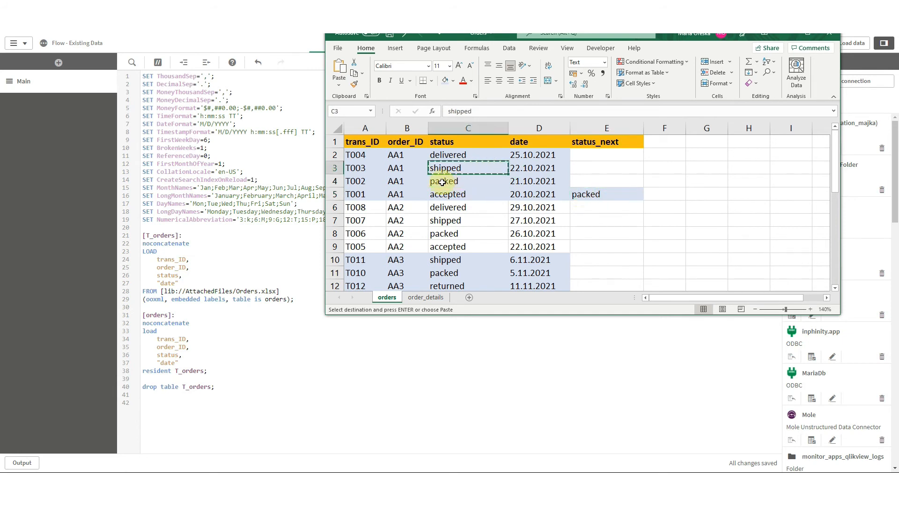
pyautogui.click(590, 181)
pyautogui.hotkey('ctrl', 'v')
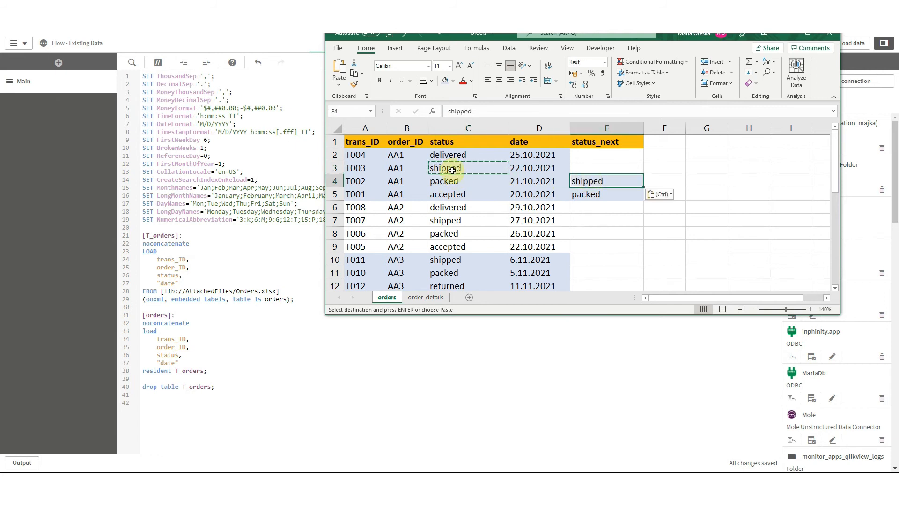
pyautogui.click(456, 155)
pyautogui.hotkey('ctrl', 'c')
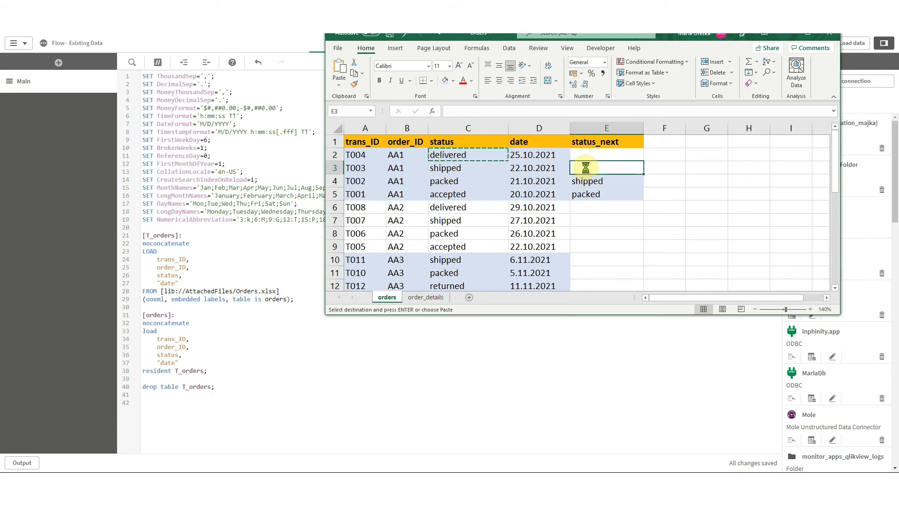
pyautogui.click(586, 167)
pyautogui.hotkey('ctrl', 'v')
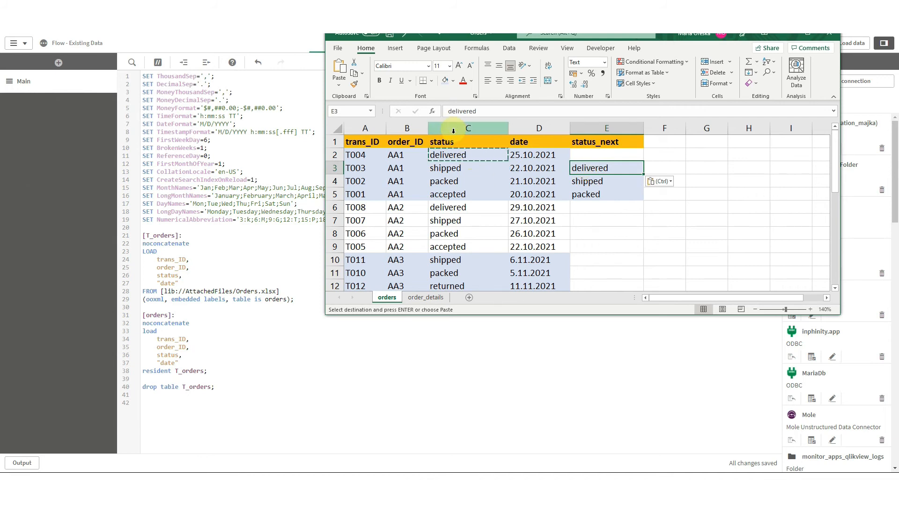
pyautogui.click(605, 155)
pyautogui.write('-')
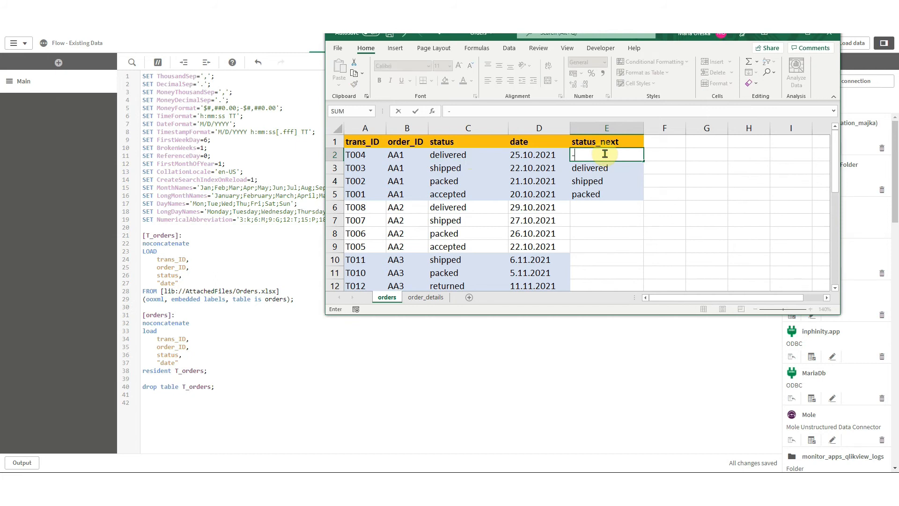
pyautogui.press('Return')
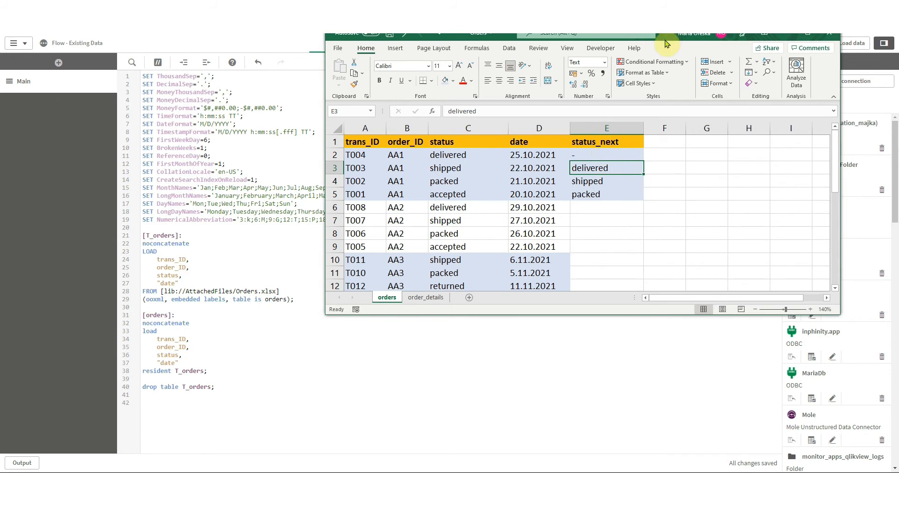
# Return to the Qlik Sense load script, enlarge the browser zoom to 150% and hide the data connections.
pyautogui.click(781, 36)
pyautogui.click(891, 14)
pyautogui.click(864, 97)
pyautogui.click(864, 97)
pyautogui.click(864, 97)
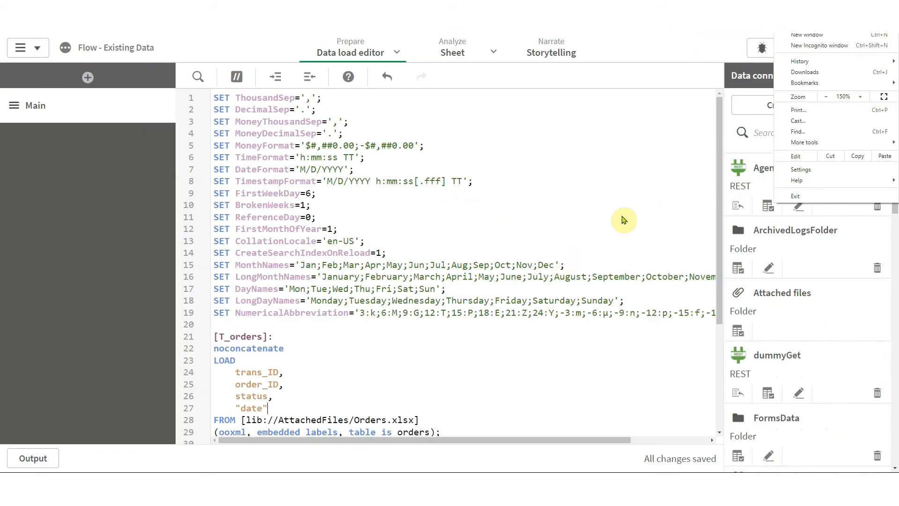
pyautogui.click(624, 220)
pyautogui.click(877, 48)
# Add an order by clause after resident T_orders in the [orders] load, sorting by order_ID asc, date desc.
pyautogui.scroll(-3, 379, 239)
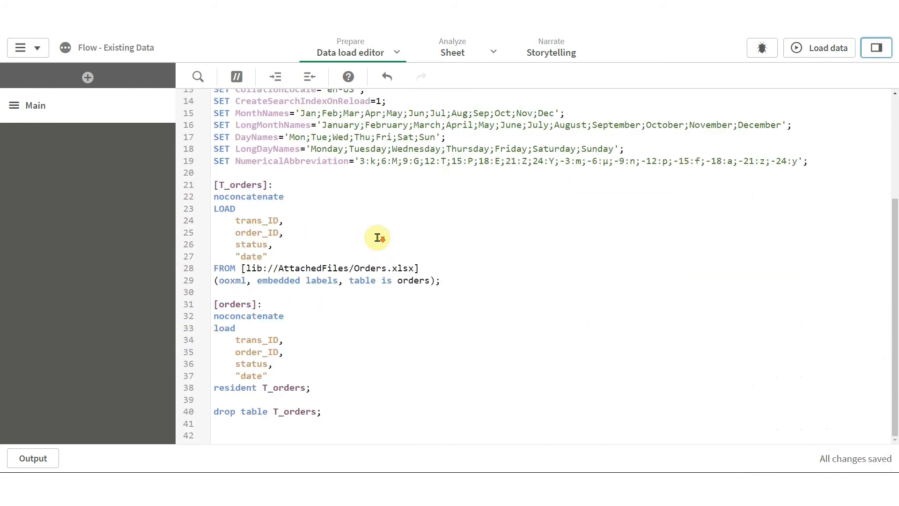
pyautogui.click(306, 388)
pyautogui.press('Return')
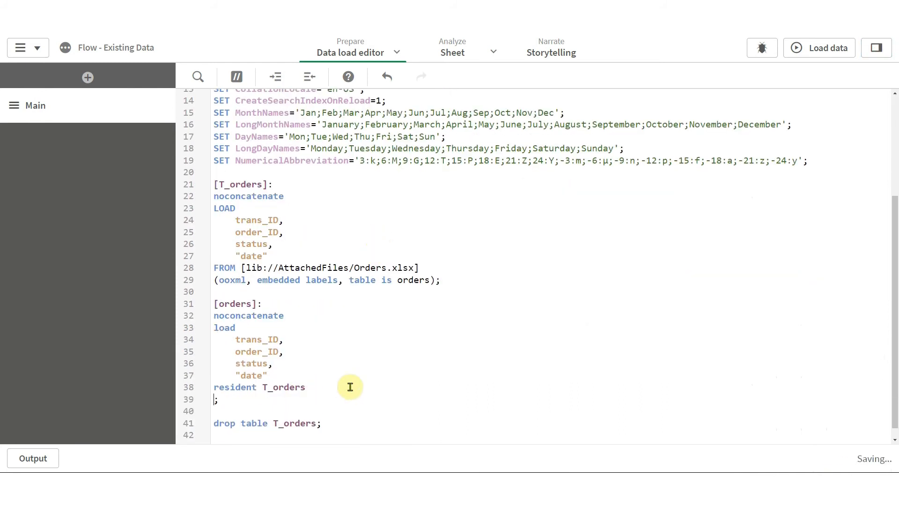
pyautogui.click(349, 429)
pyautogui.scroll(-2, 348, 429)
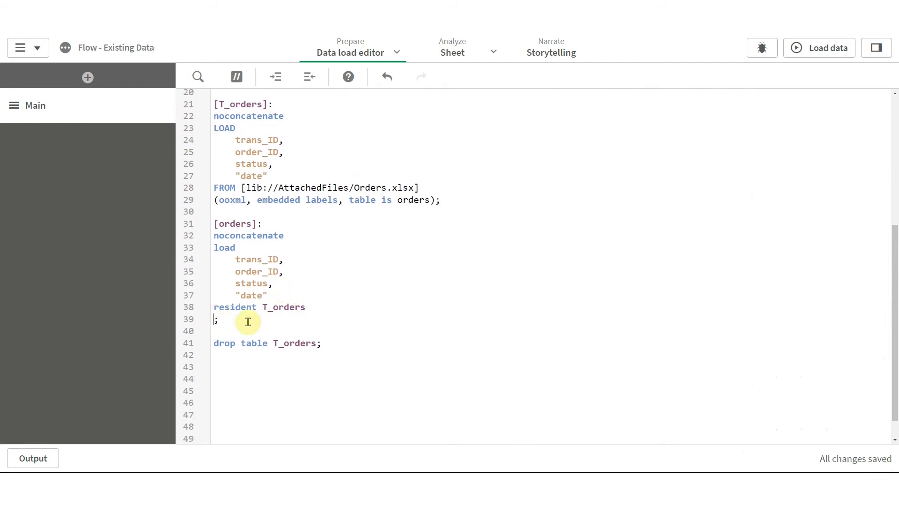
pyautogui.write('rder by')
pyautogui.press('Return')
pyautogui.press('Tab')
pyautogui.write('order_ID asc,')
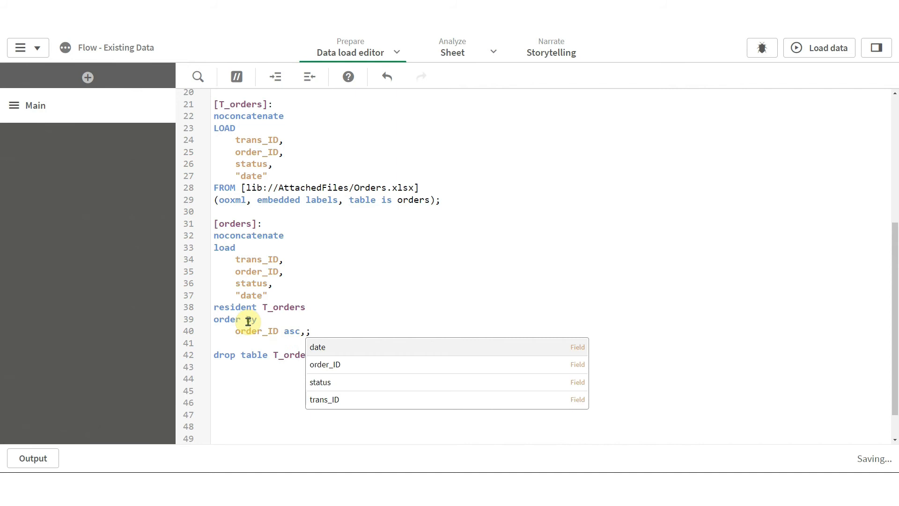
pyautogui.write(' date desc')
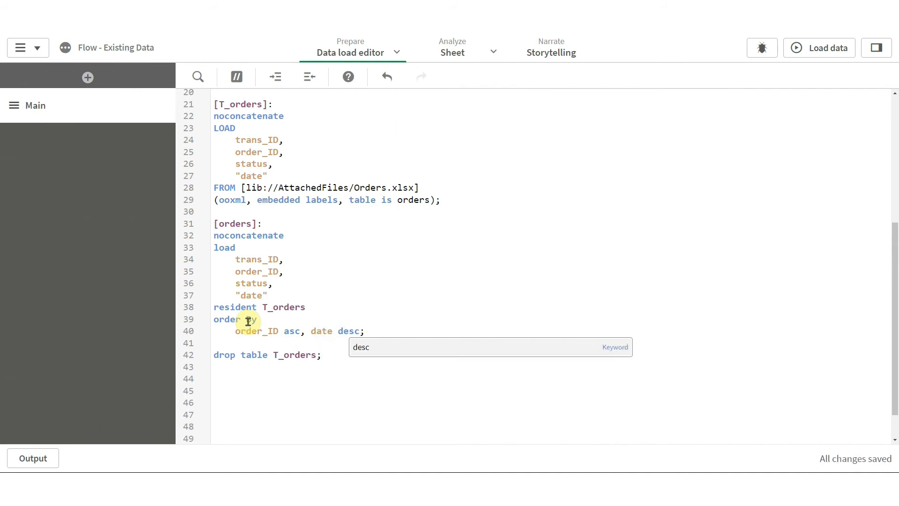
# Add the field if(previous(order_ID)=order_ID,previous(status)) as status_next below status in the [orders] load.
pyautogui.click(281, 283)
pyautogui.press('Return')
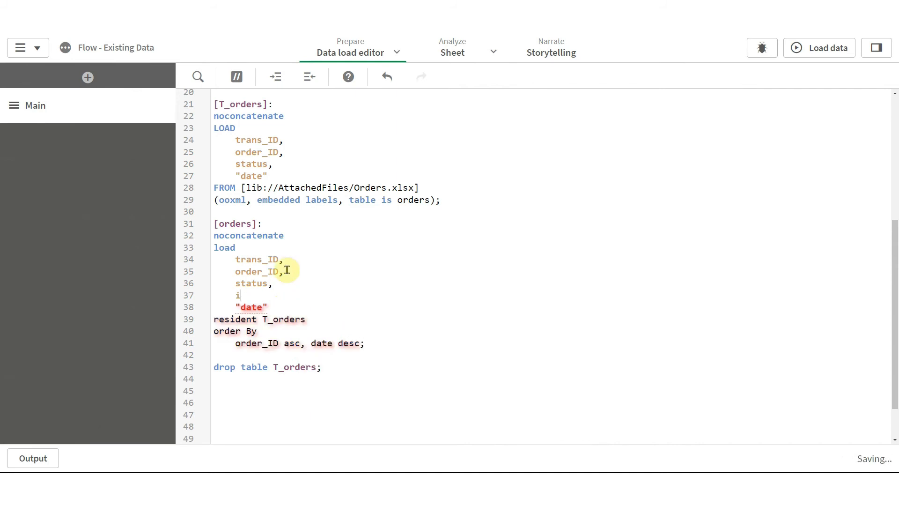
pyautogui.write('if(previous(ord')
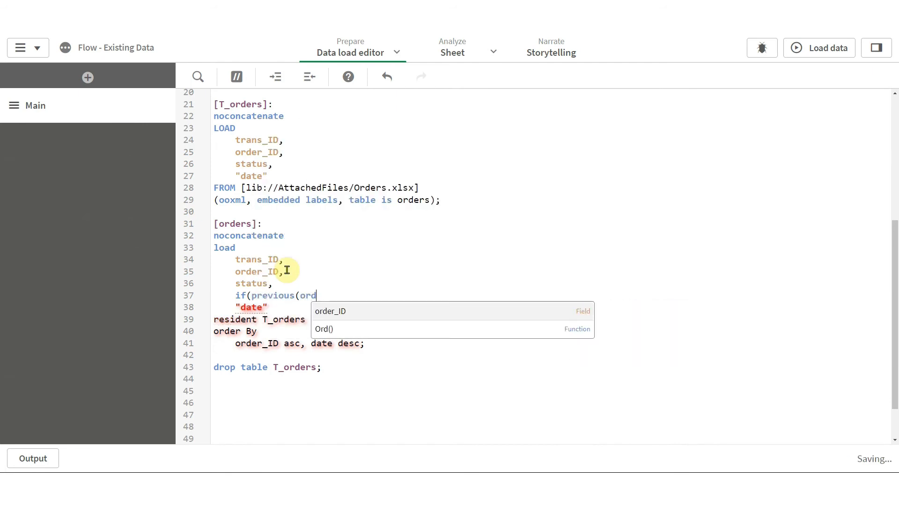
pyautogui.write('er_ID)=order_ID')
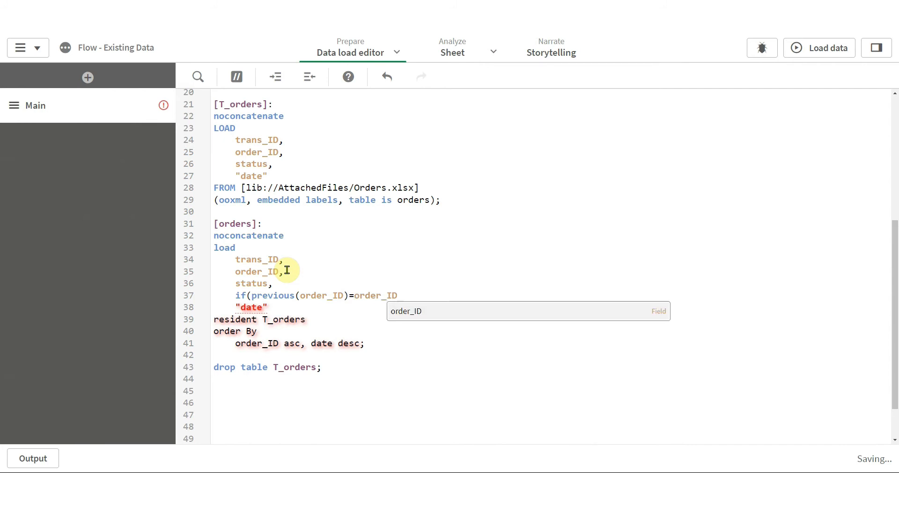
pyautogui.write(',previous(')
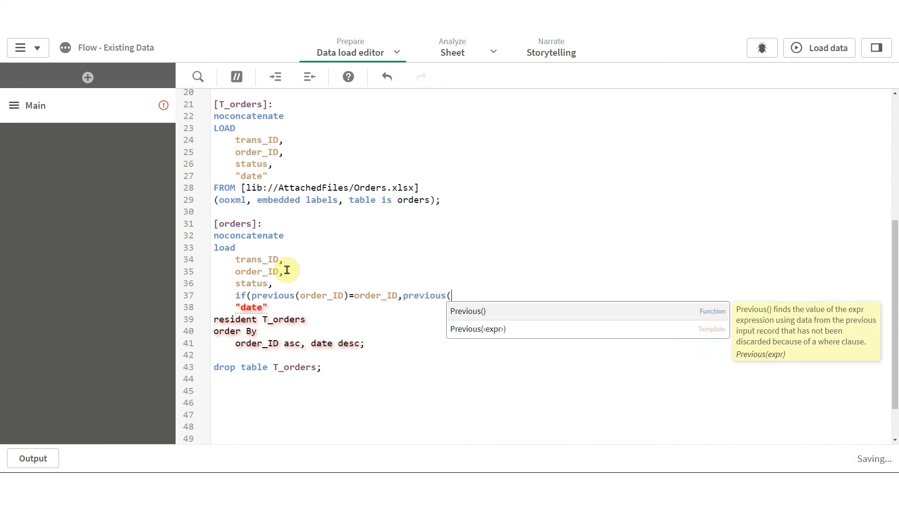
pyautogui.write('status)')
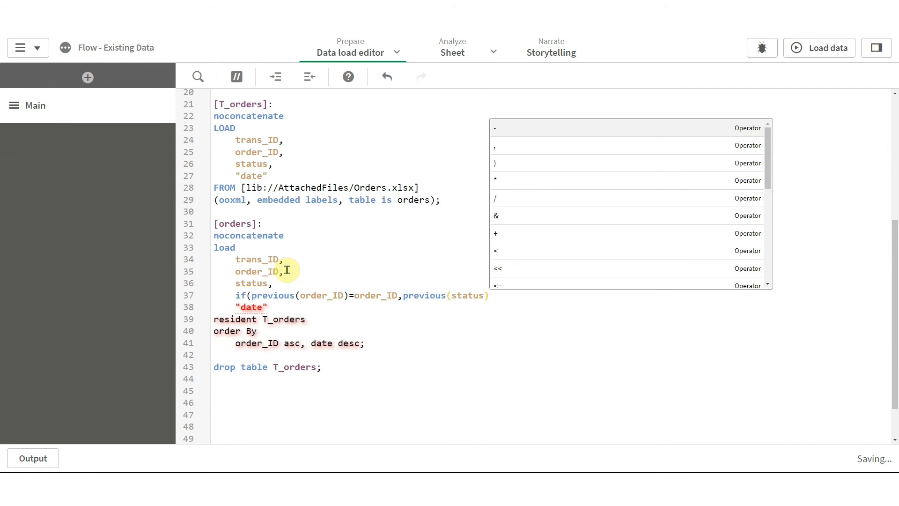
pyautogui.write(') as status_')
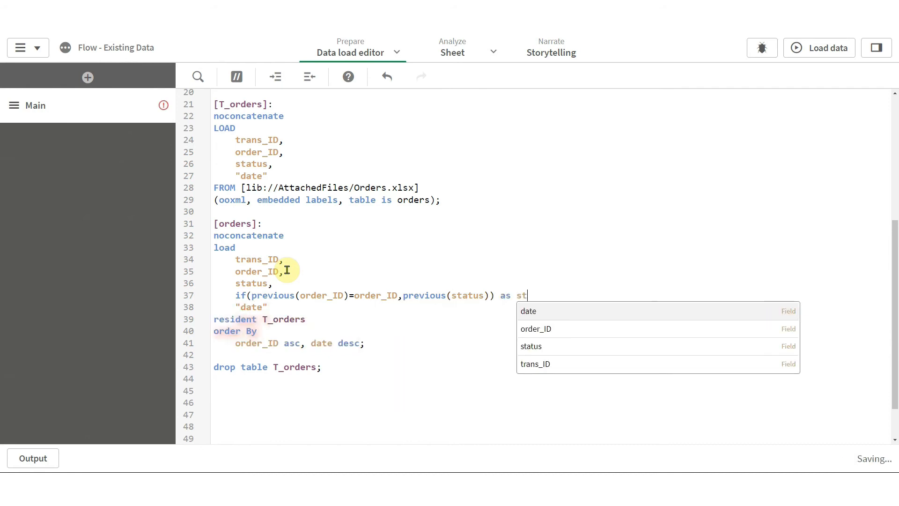
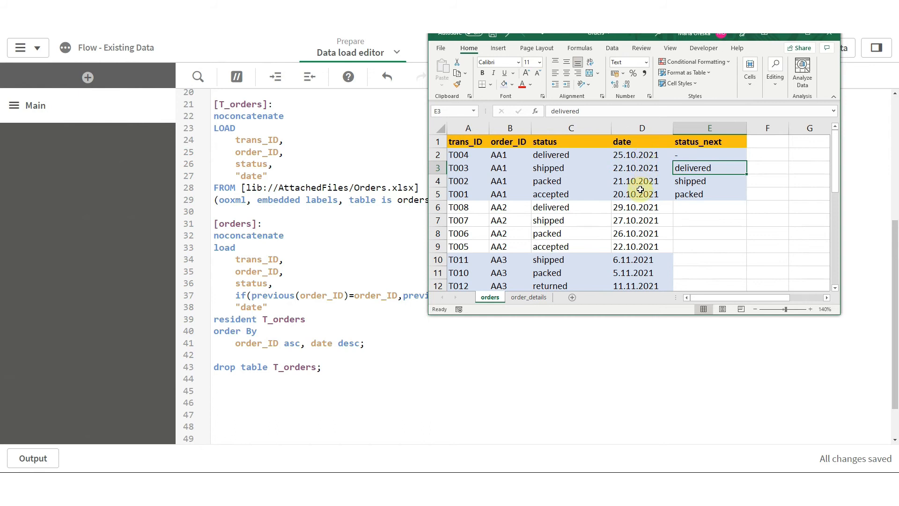
# Compare each status with its status_next value for order AA1 and the first AA2 row in the Excel orders sheet.
pyautogui.click(569, 196)
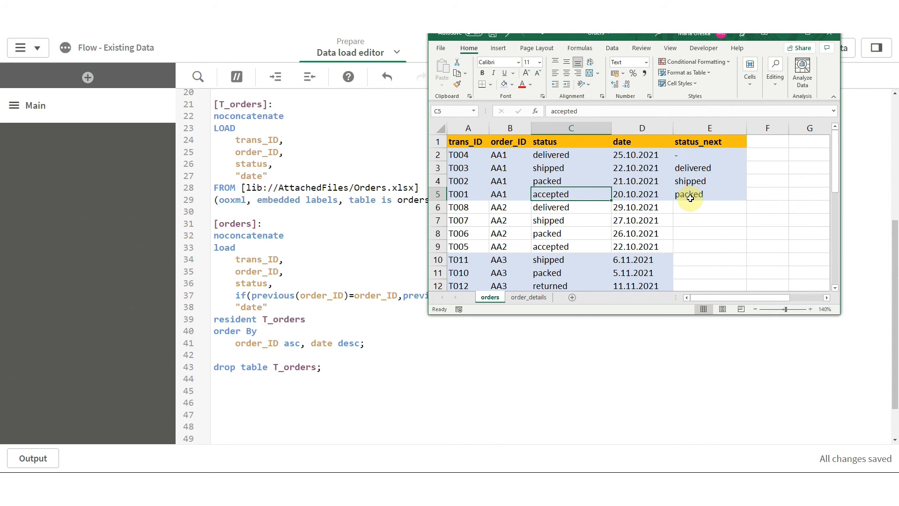
pyautogui.click(565, 182)
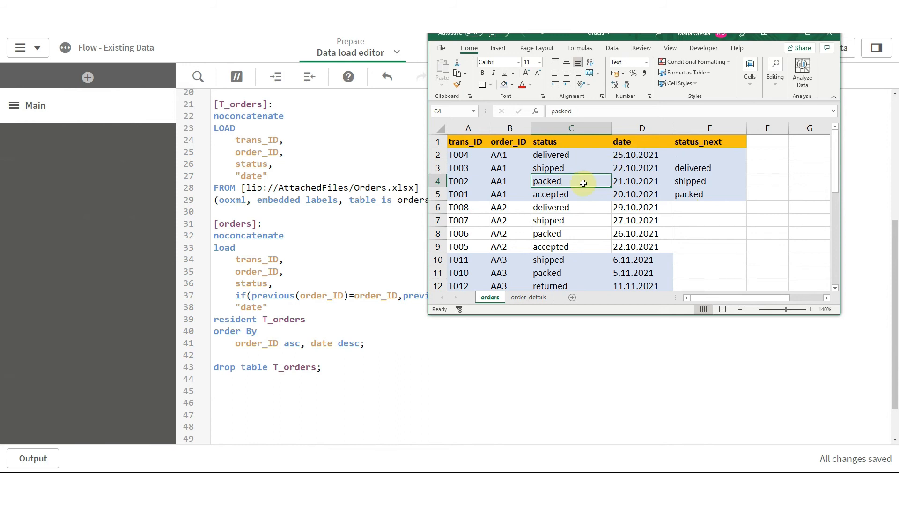
pyautogui.click(579, 154)
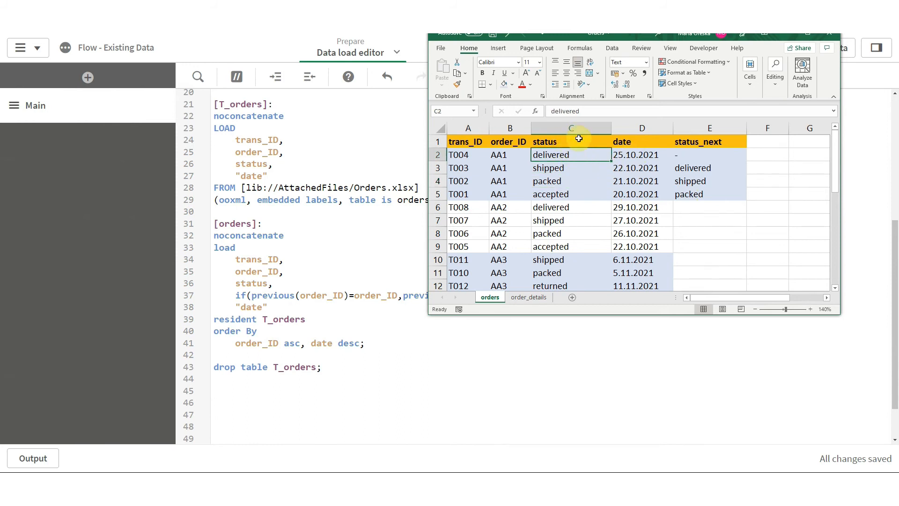
pyautogui.click(711, 155)
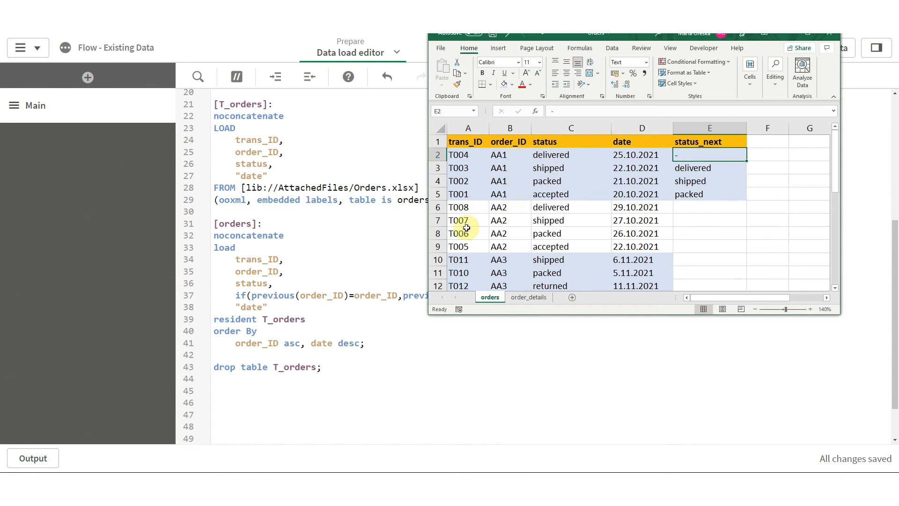
pyautogui.click(513, 209)
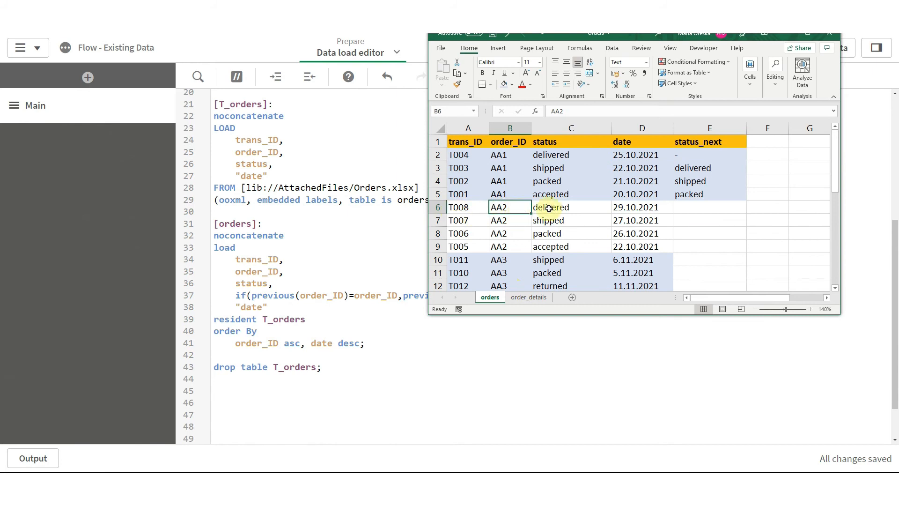
pyautogui.click(576, 208)
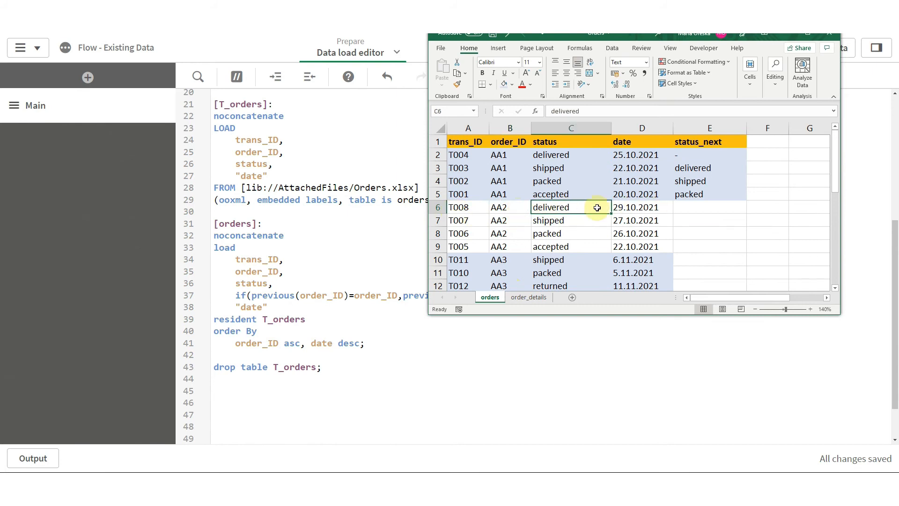
# Try carrying accepted from C5 into E6, compare the order IDs in B5 and B6, and clear E6 again.
pyautogui.click(567, 195)
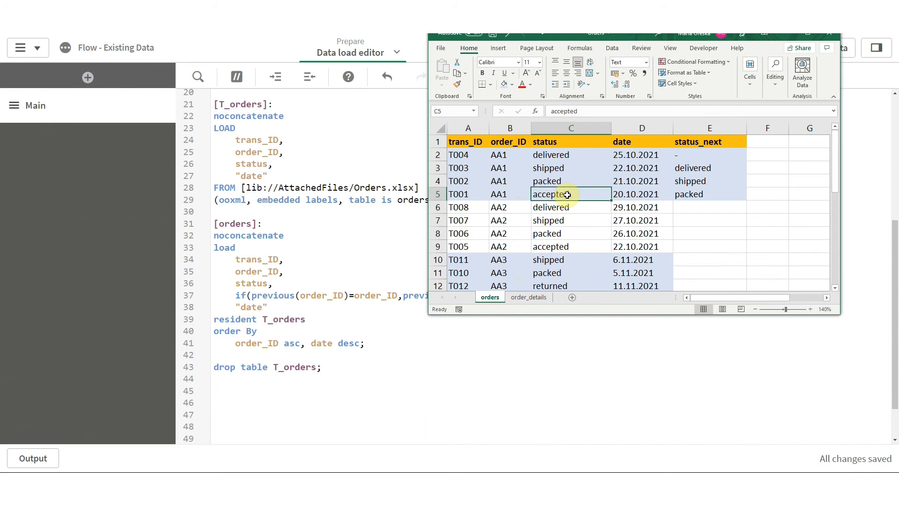
pyautogui.hotkey('ctrl', 'c')
pyautogui.click(693, 207)
pyautogui.hotkey('ctrl', 'v')
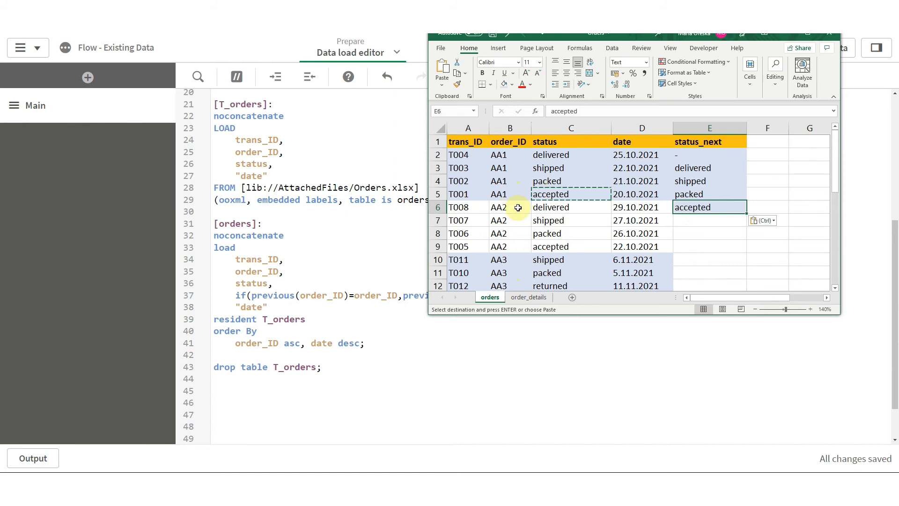
pyautogui.click(515, 193)
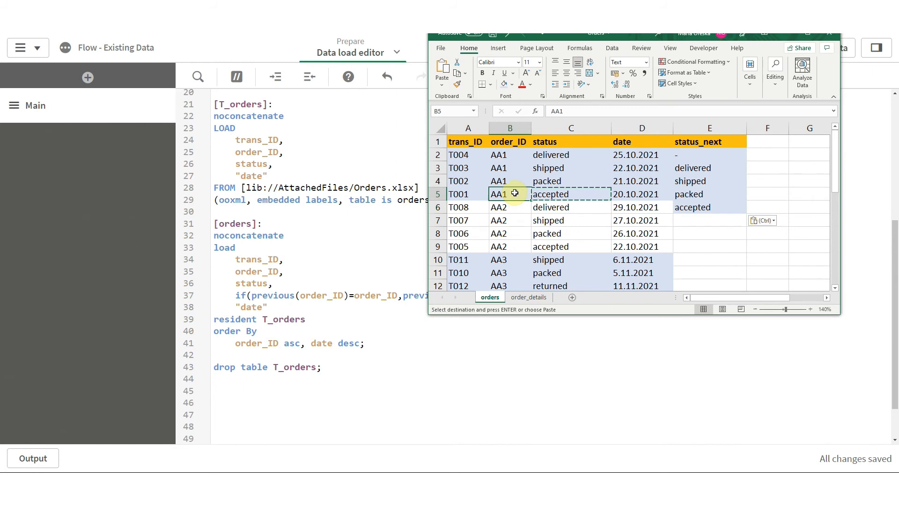
pyautogui.click(514, 207)
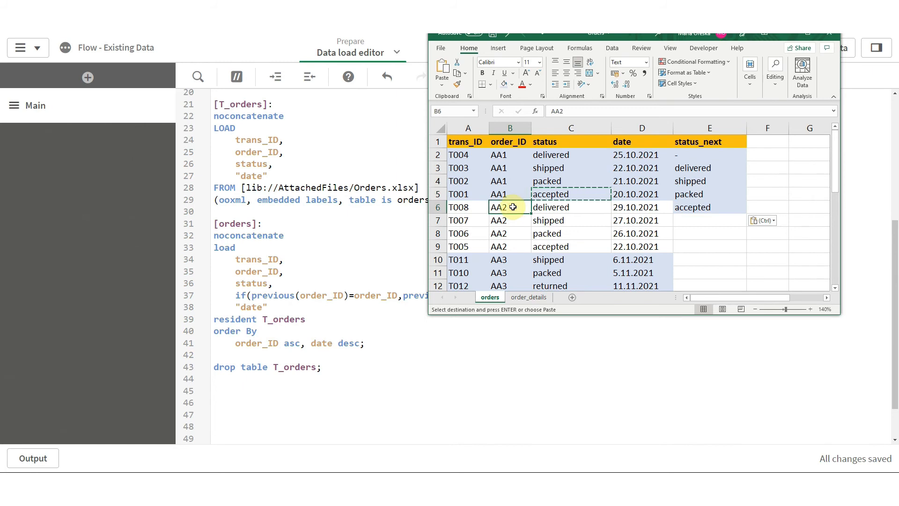
pyautogui.click(688, 220)
pyautogui.hotkey('ctrl', 'c')
pyautogui.click(690, 210)
pyautogui.hotkey('ctrl', 'v')
pyautogui.press('Escape')
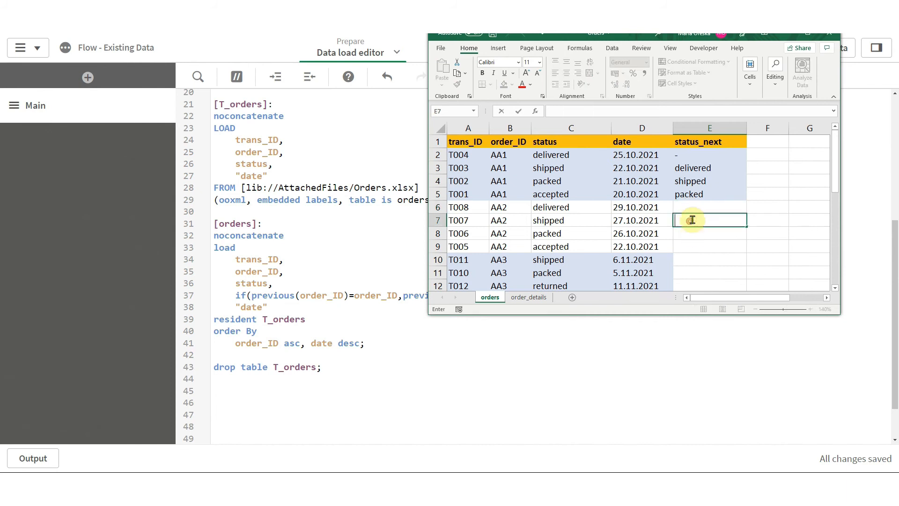
pyautogui.click(786, 33)
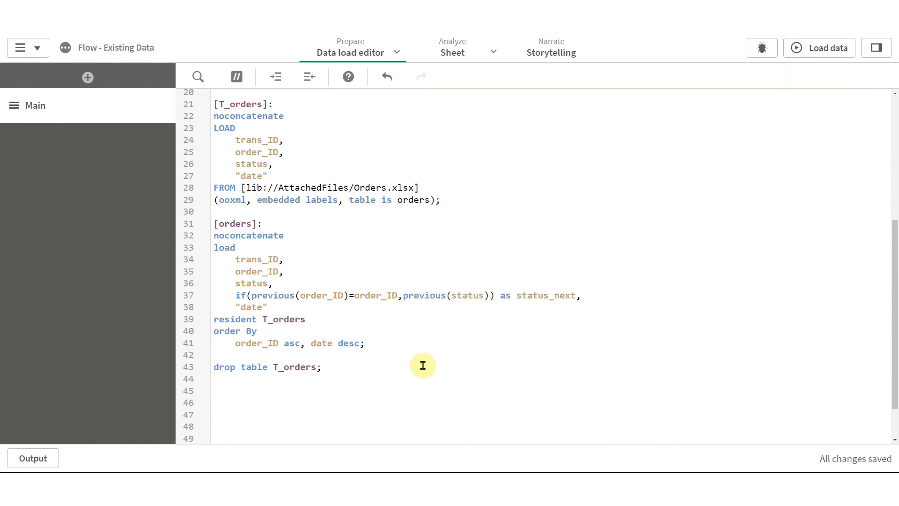
# Check the Excel date column's format and set DateFormat to DD.MM.YYYY in the Qlik Sense load script.
pyautogui.hotkey('alt', 'Tab')
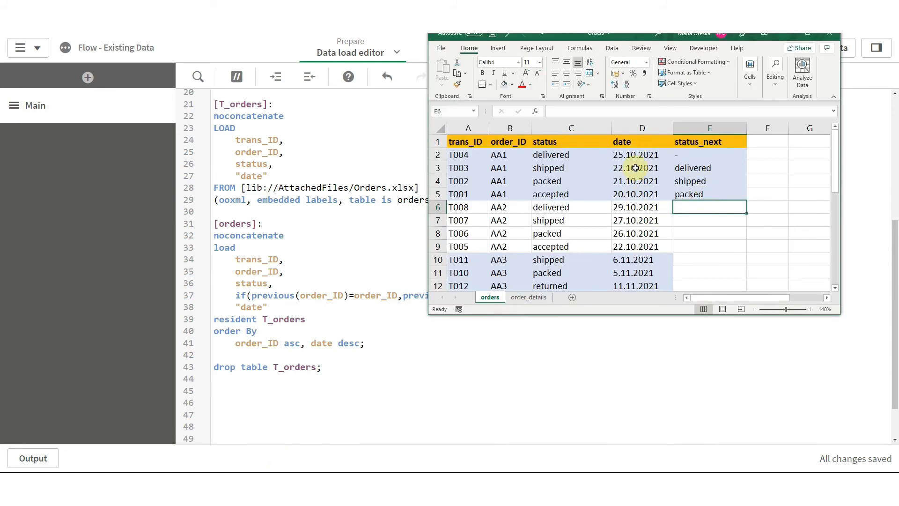
pyautogui.click(327, 162)
pyautogui.scroll(5, 325, 168)
pyautogui.doubleClick(307, 169)
pyautogui.write('DD.MM')
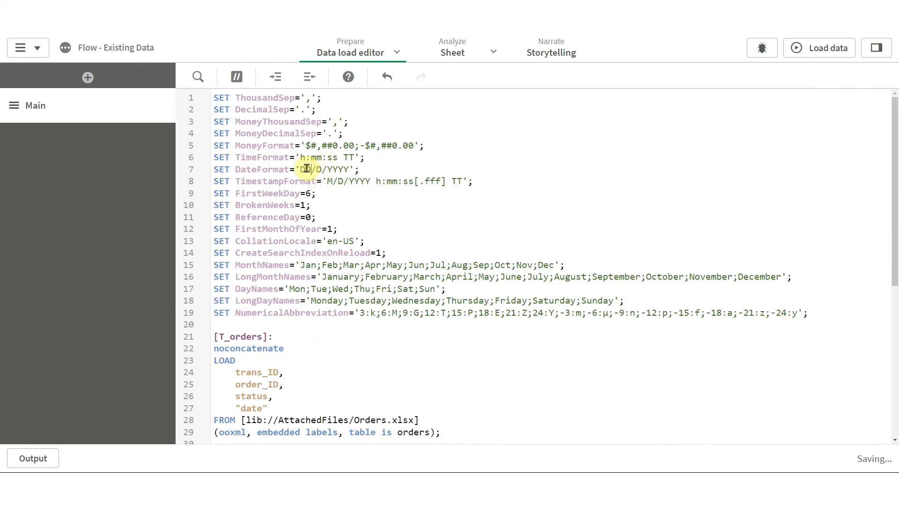
pyautogui.press('Delete')
pyautogui.press('Delete')
pyautogui.press('Delete')
pyautogui.write('.')
# Change the date part of TimestampFormat to DD.MM.YYYY, keeping h:mm:ss[.fff] TT.
pyautogui.doubleClick(330, 182)
pyautogui.write('DD.MM')
pyautogui.press('Delete')
pyautogui.press('Delete')
pyautogui.press('Delete')
pyautogui.write('.')
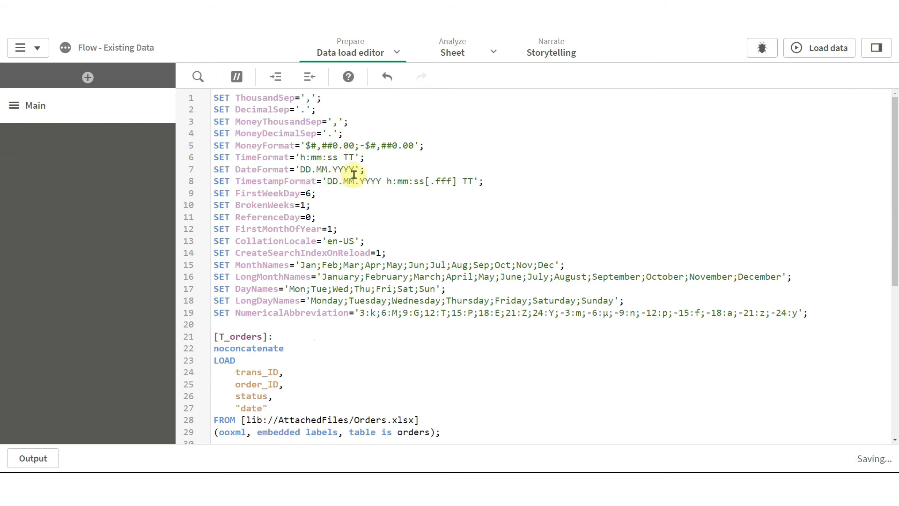
# Load the data with the updated script and go to My new sheet in edit mode.
pyautogui.click(838, 50)
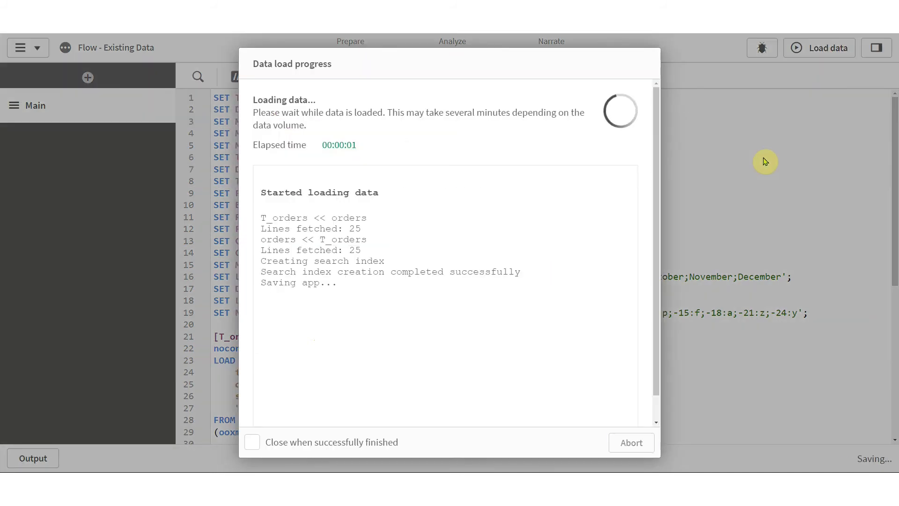
pyautogui.click(630, 447)
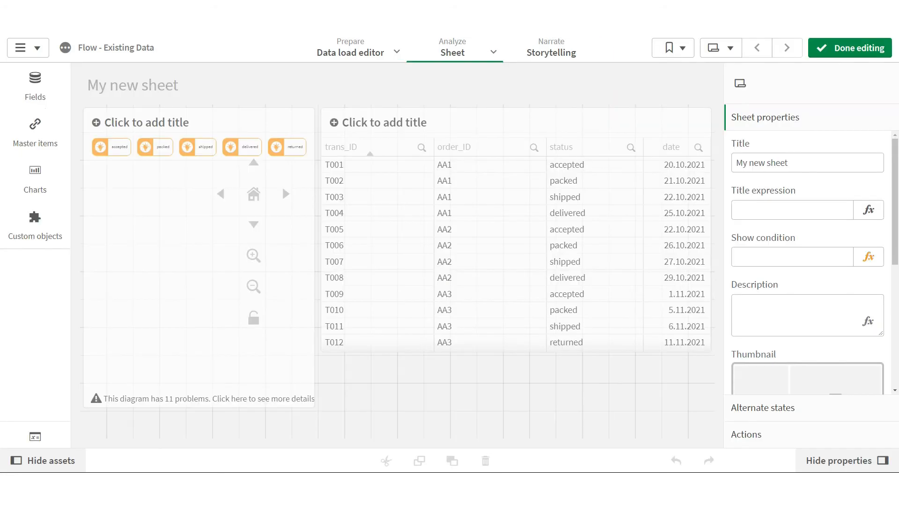
pyautogui.hotkey('alt', 'f')
pyautogui.click(820, 97)
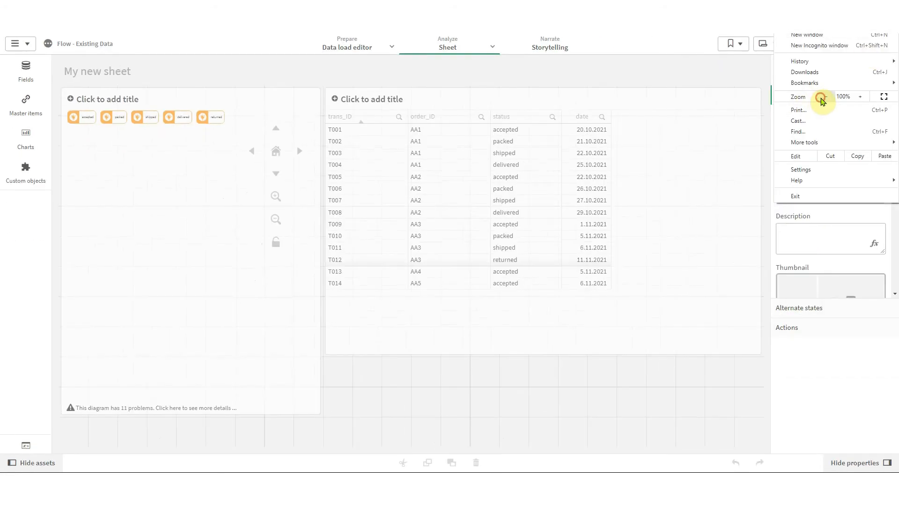
# Define the flow diagram's lines with =status as the From node id and =status_next as the To node id.
pyautogui.click(190, 344)
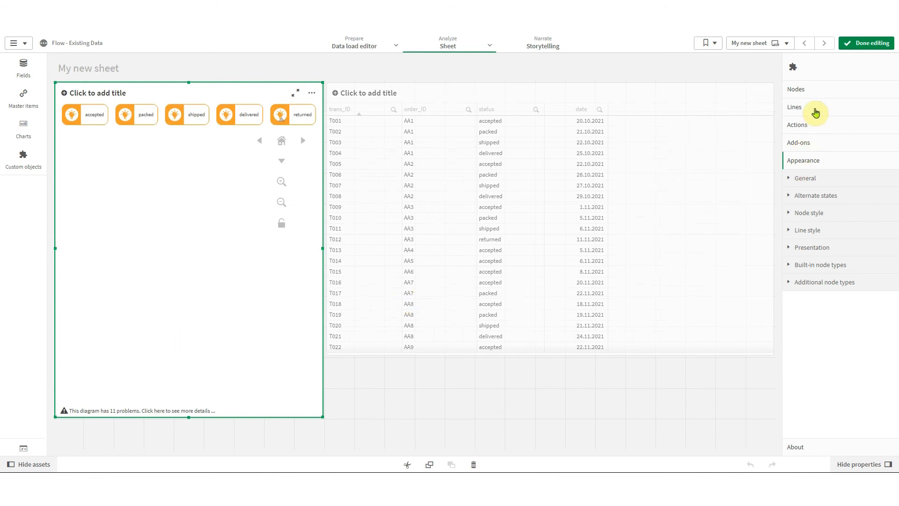
pyautogui.click(796, 108)
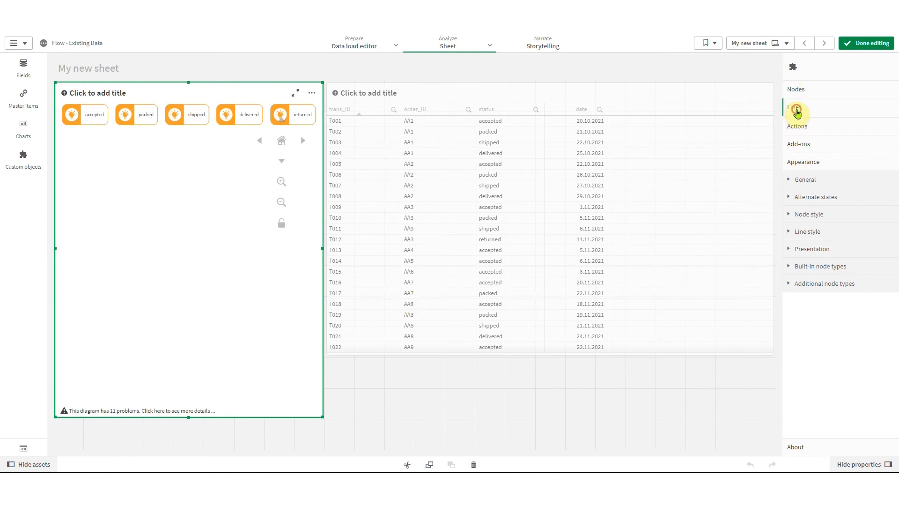
pyautogui.click(814, 137)
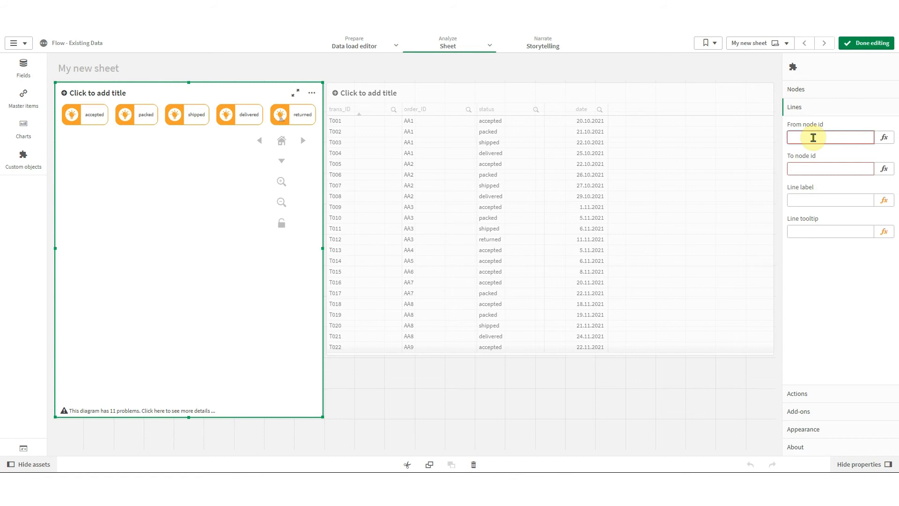
pyautogui.write('=status')
pyautogui.click(819, 170)
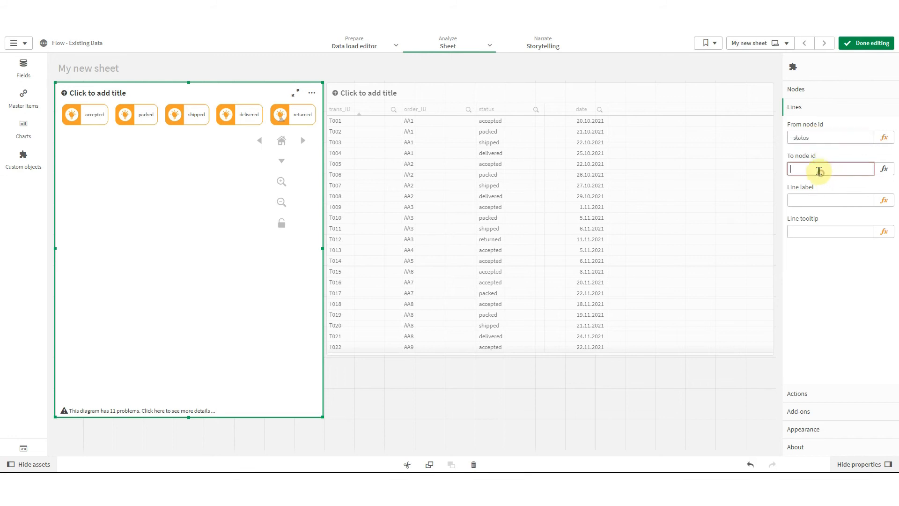
pyautogui.hotkey('ctrl', 'v')
pyautogui.press('Return')
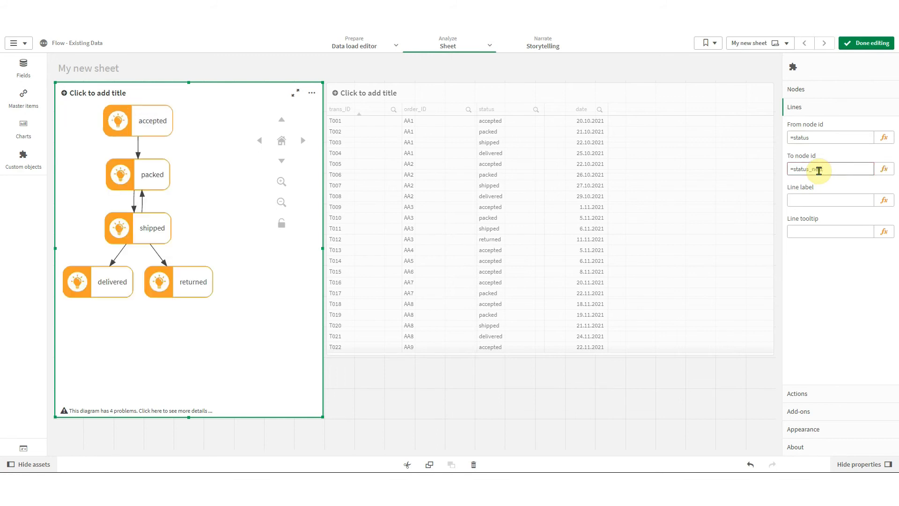
# Set the Node type expression to =if(status='accepted','start', if(match(status,'delivered','returned'),'end','activity')).
pyautogui.click(827, 89)
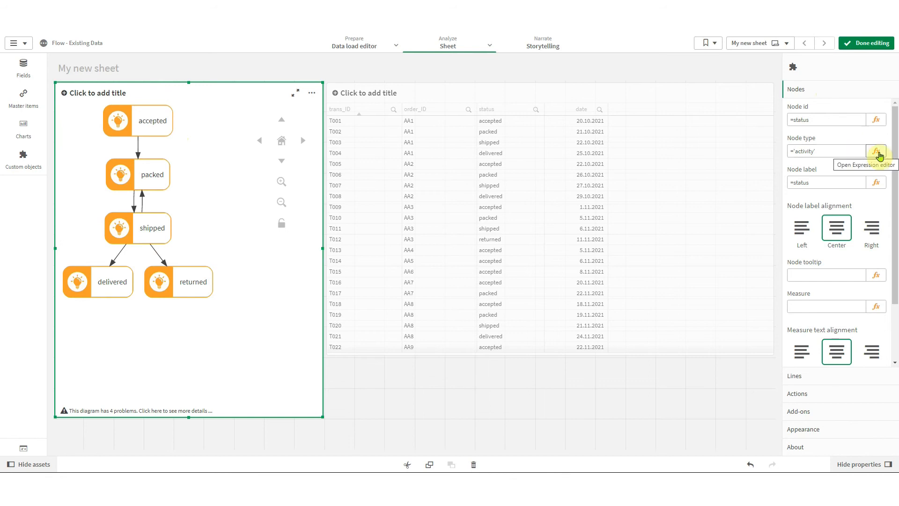
pyautogui.click(877, 151)
pyautogui.moveTo(74, 71); pyautogui.dragTo(38, 71)
pyautogui.write("if(status='a")
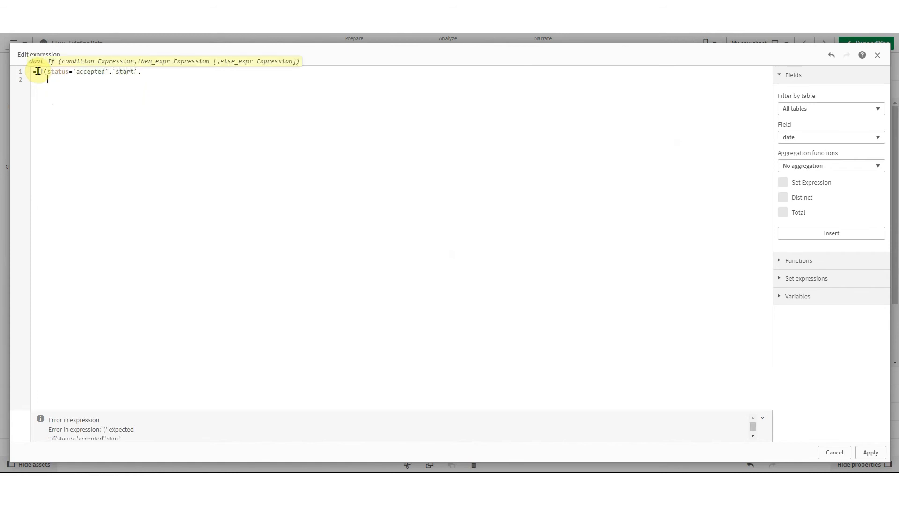
pyautogui.write('if(match(stat')
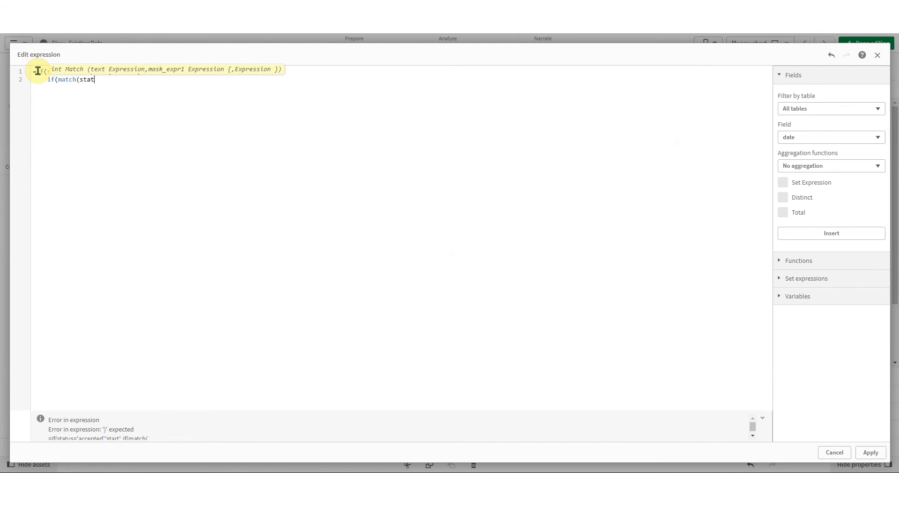
pyautogui.write("us,'delivered','returned'),'end','activity")
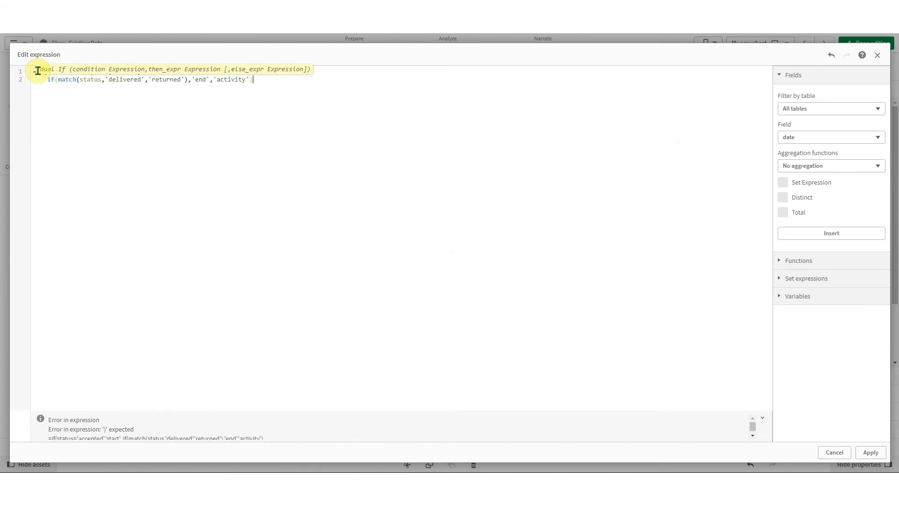
pyautogui.write(')')
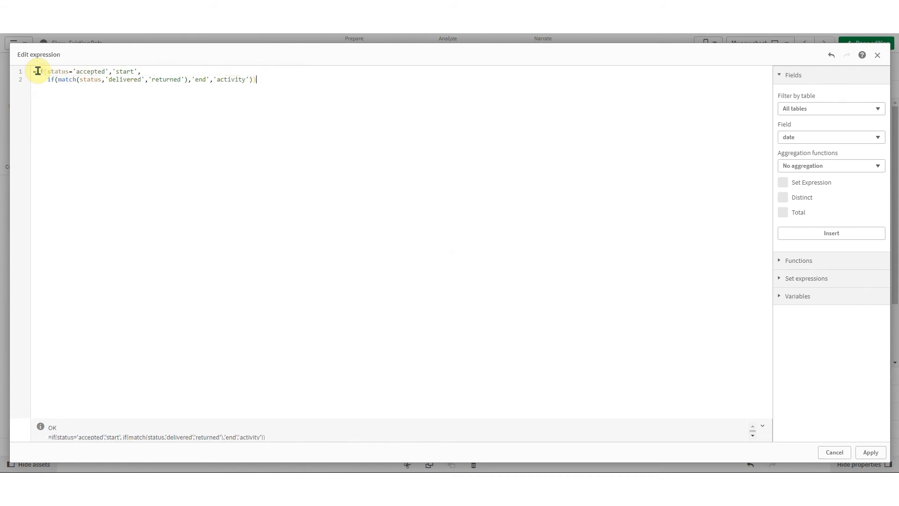
pyautogui.click(880, 452)
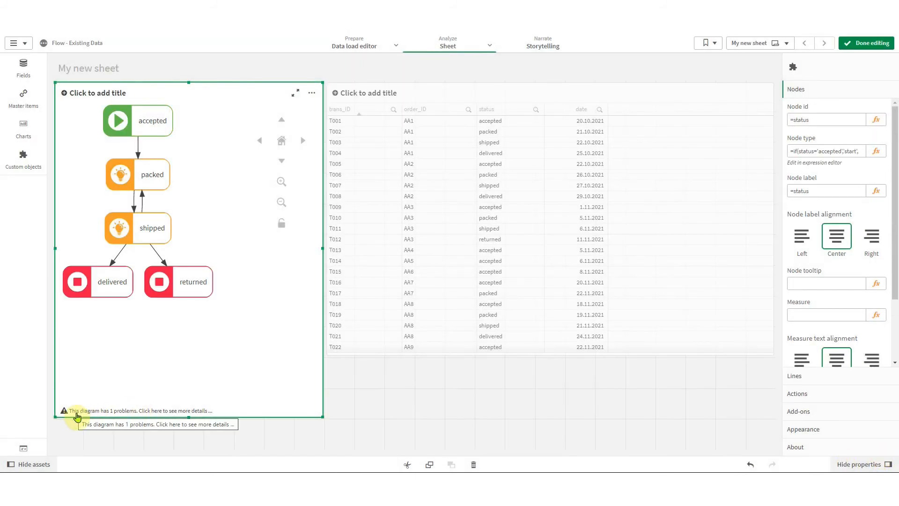
# Review the flow diagram's warning details and turn off Show warnings in its presentation settings.
pyautogui.click(154, 412)
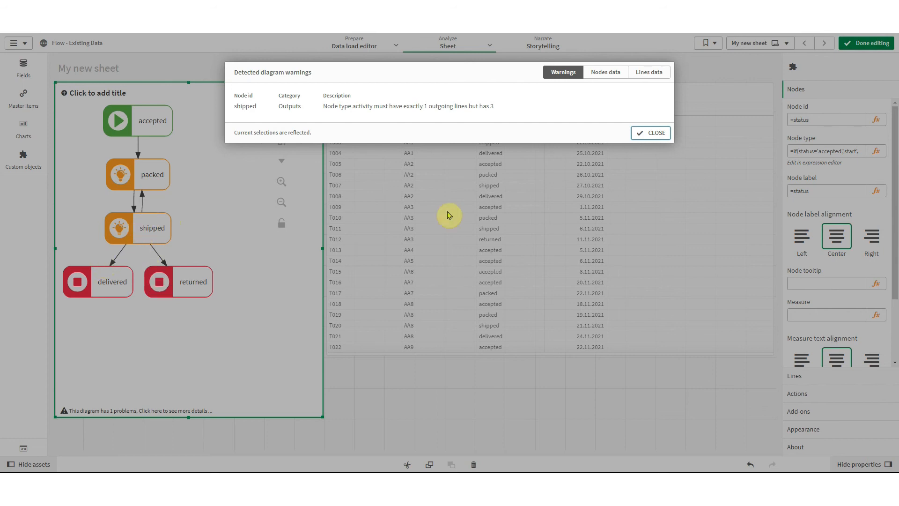
pyautogui.click(642, 134)
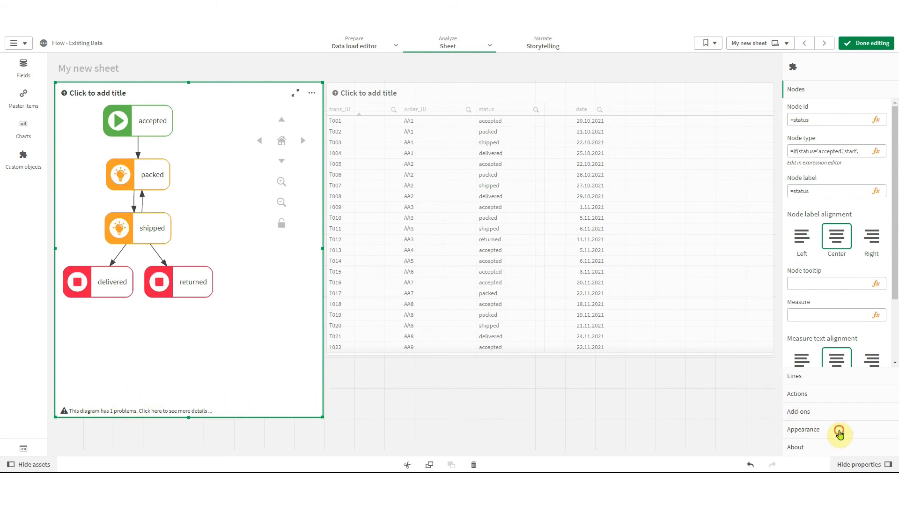
pyautogui.click(839, 430)
pyautogui.click(836, 253)
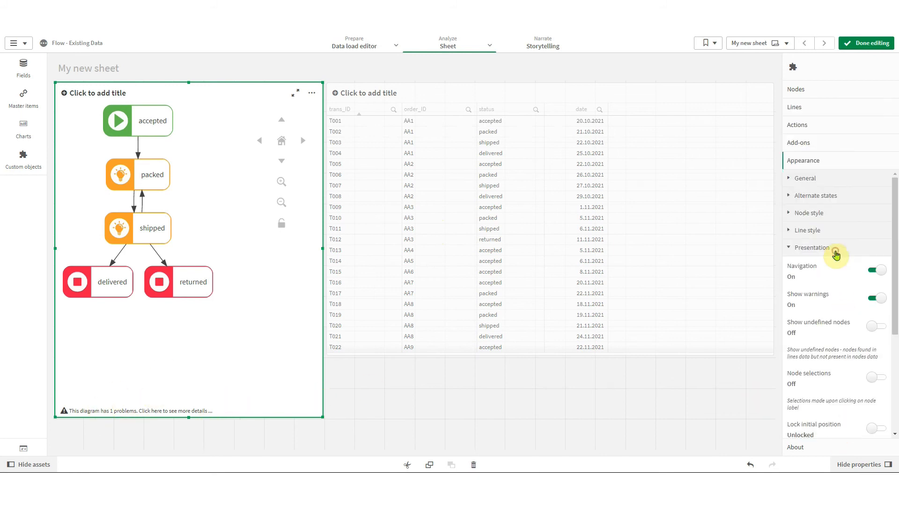
pyautogui.click(879, 298)
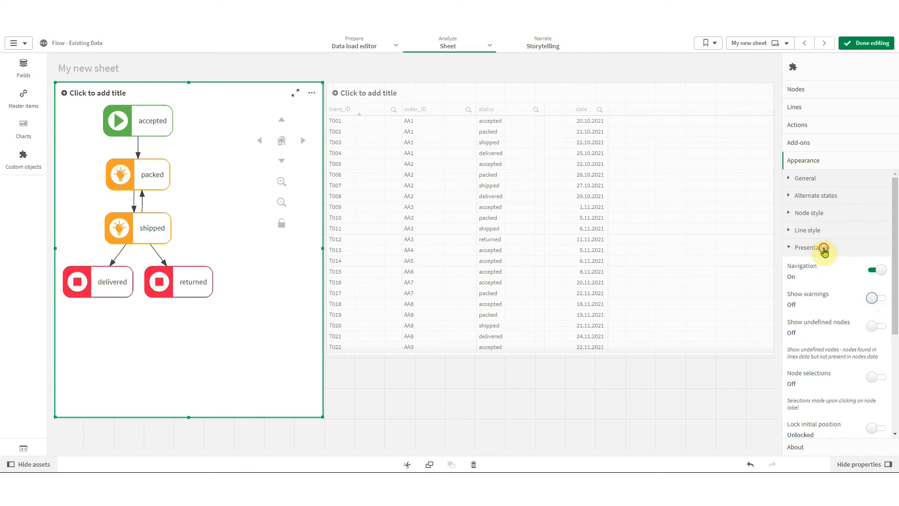
pyautogui.click(823, 248)
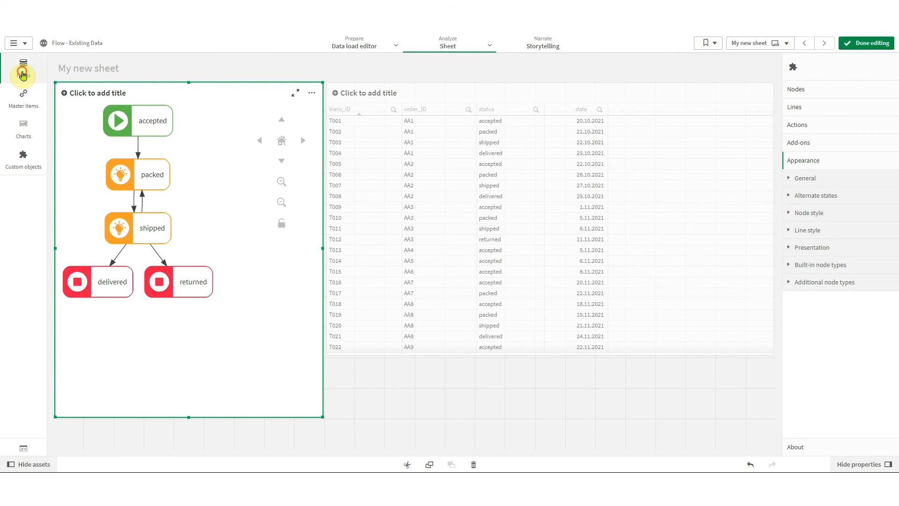
# Add the status_next field as a column to the orders table and finish editing the sheet.
pyautogui.click(23, 68)
pyautogui.moveTo(84, 149); pyautogui.dragTo(559, 201)
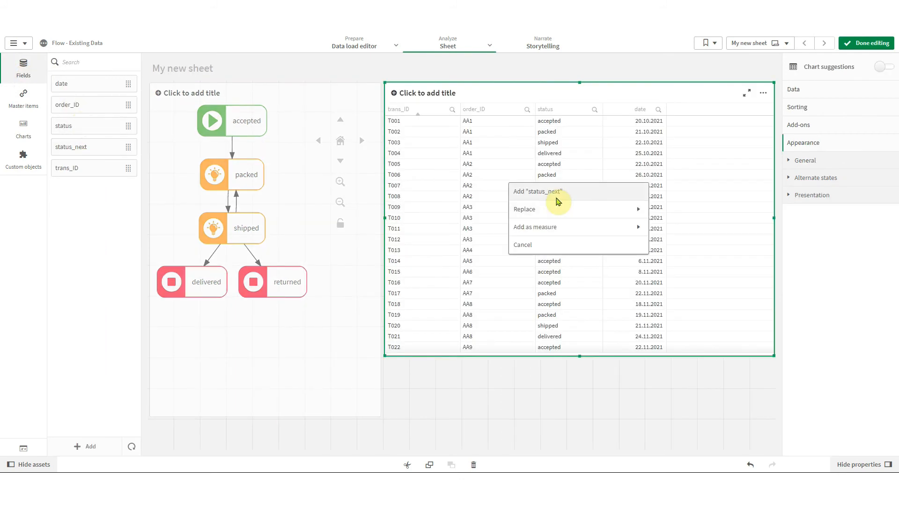
pyautogui.click(557, 193)
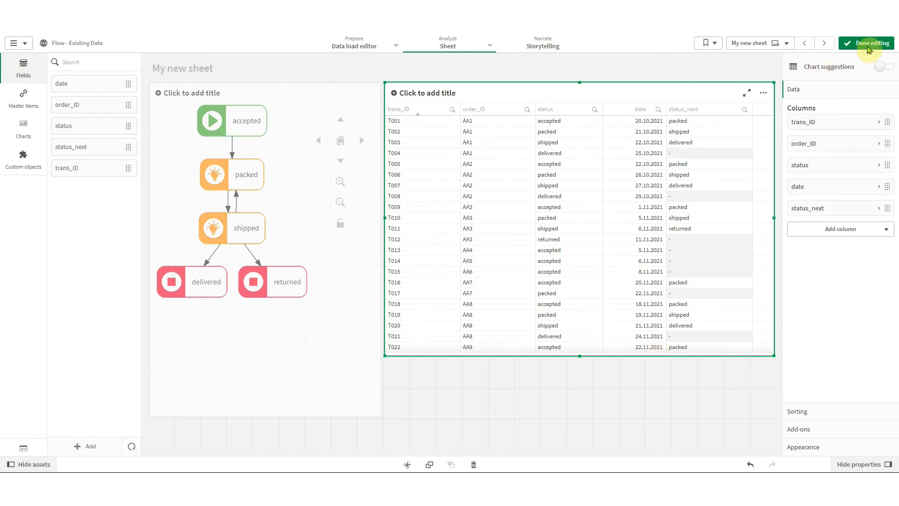
pyautogui.click(854, 42)
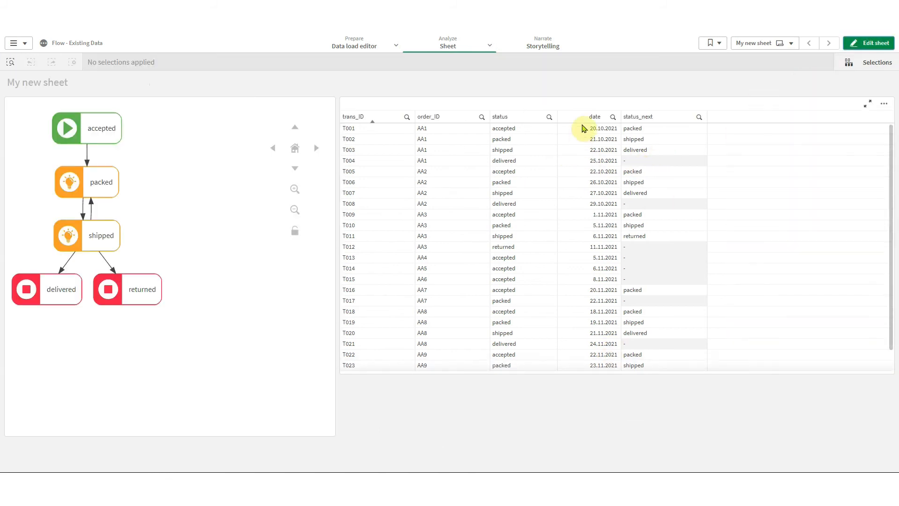
# Sort the table by date descending and by order_ID ascending, and permanently apply the sorting to the visualization.
pyautogui.click(589, 118)
pyautogui.click(589, 120)
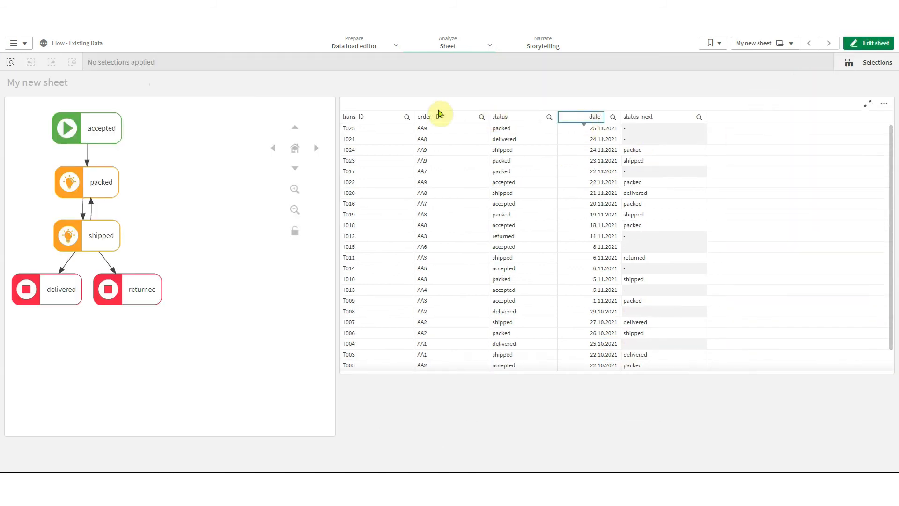
pyautogui.click(441, 118)
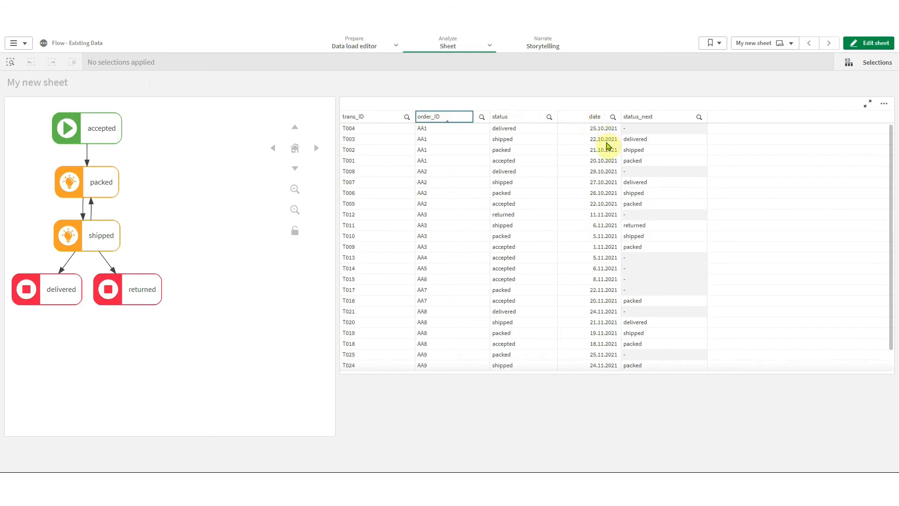
pyautogui.click(870, 43)
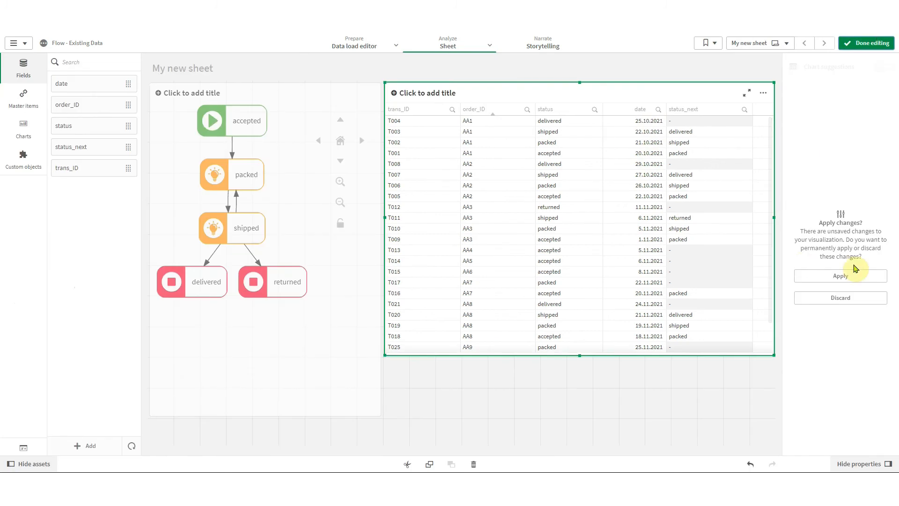
pyautogui.click(853, 276)
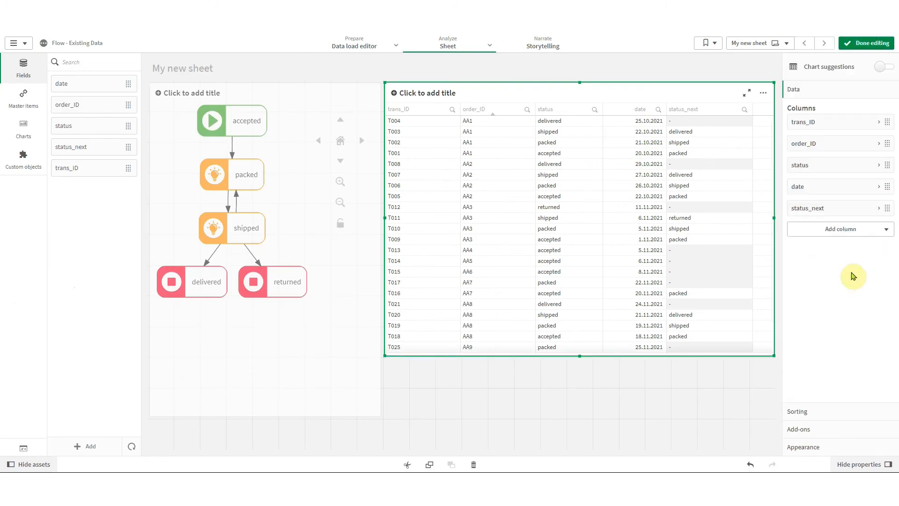
pyautogui.click(867, 43)
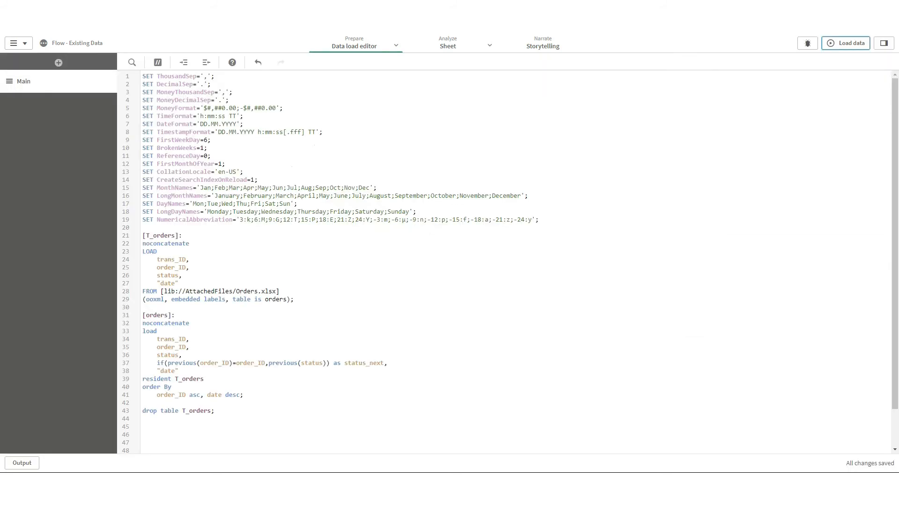
# In the load script's [orders] section, insert a preceding load of all fields (*) below noconcatenate.
pyautogui.click(207, 322)
pyautogui.press('Return')
pyautogui.write('load')
pyautogui.press('Return')
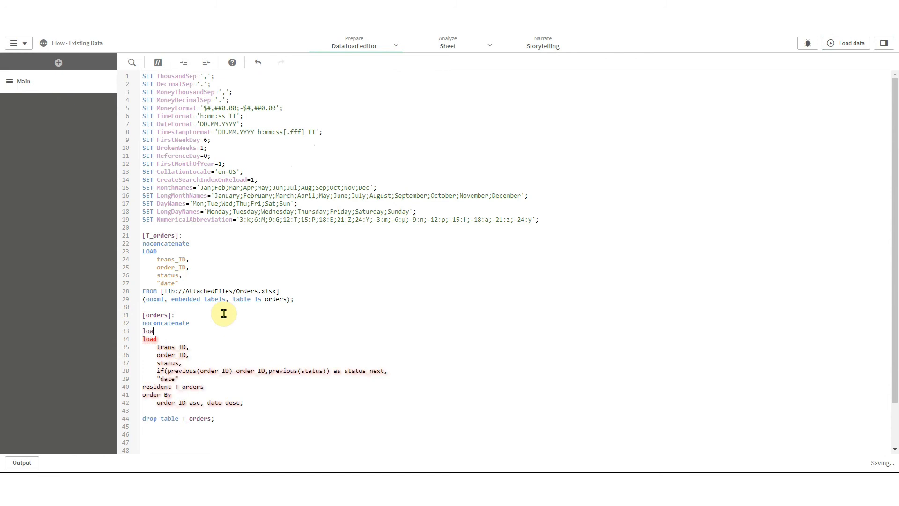
pyautogui.press('Tab')
pyautogui.write('*,')
pyautogui.press('Return')
# Add the field previous(date)-date as duration to the preceding load of the orders table.
pyautogui.write('date')
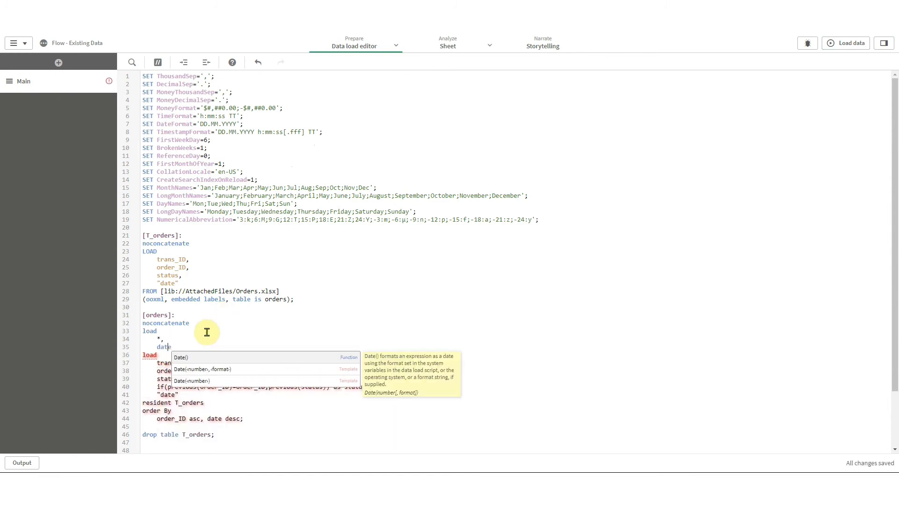
pyautogui.press('Left')
pyautogui.press('Left')
pyautogui.press('Left')
pyautogui.press('Left')
pyautogui.write('previous')
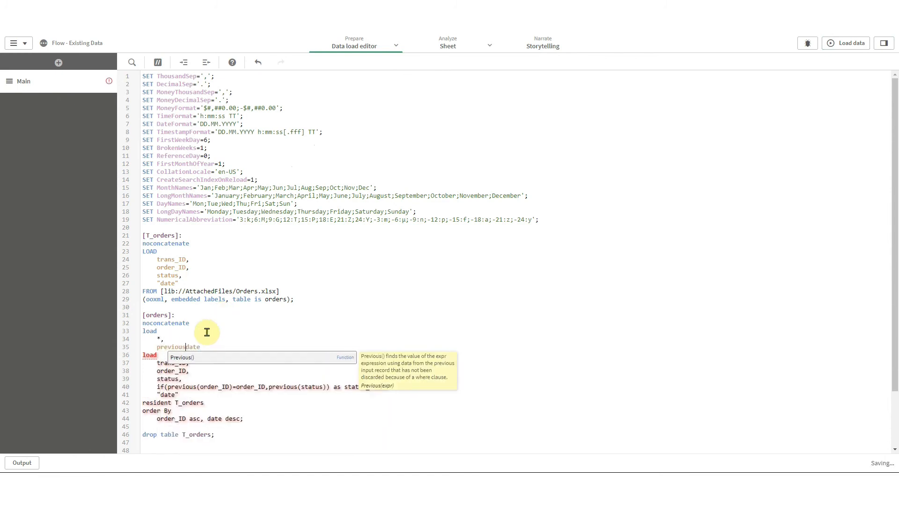
pyautogui.write('(da')
pyautogui.press('Return')
pyautogui.write(')-date')
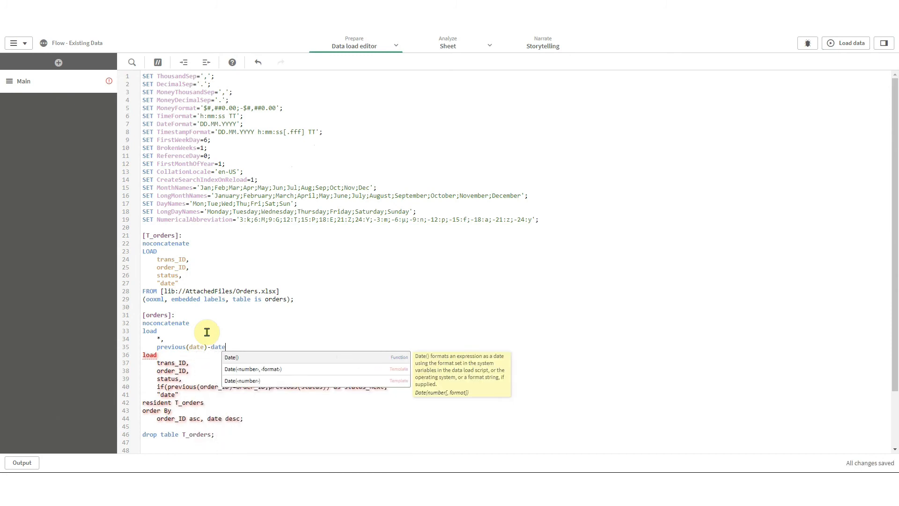
pyautogui.write(' as dura')
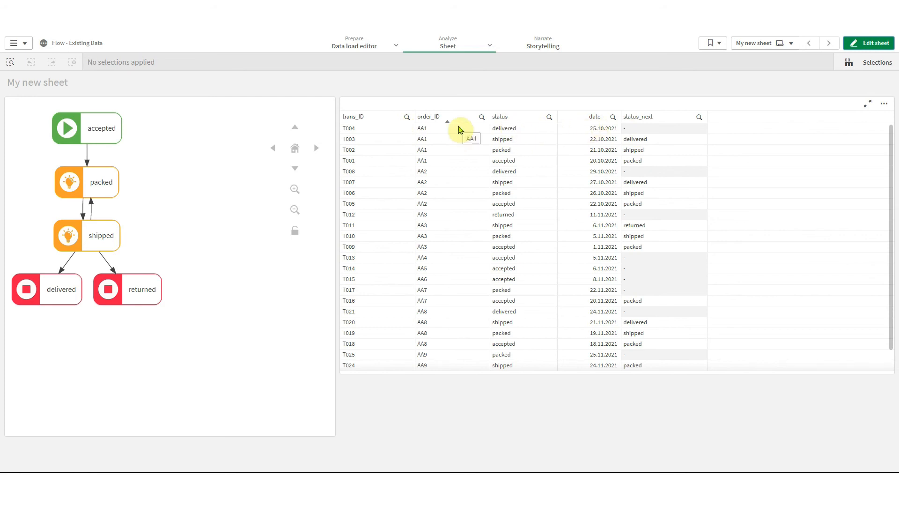
pyautogui.click(355, 45)
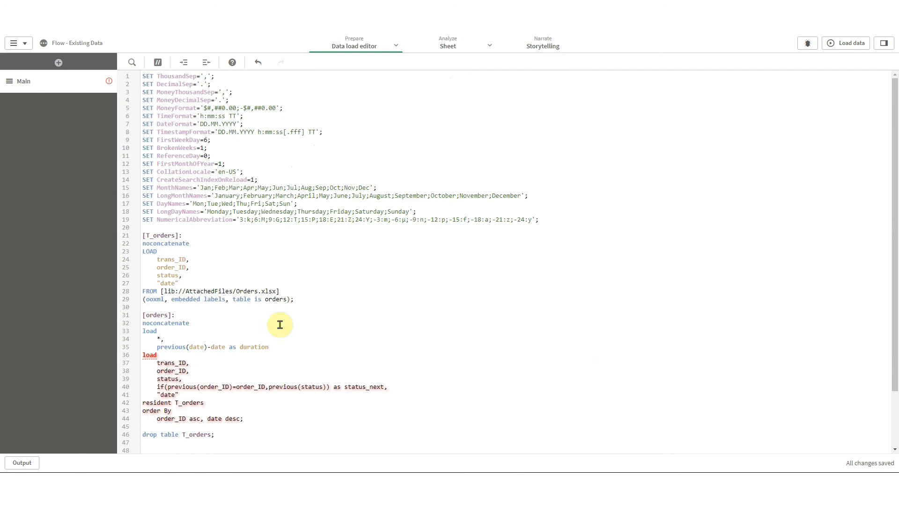
pyautogui.press('Return')
pyautogui.write('i')
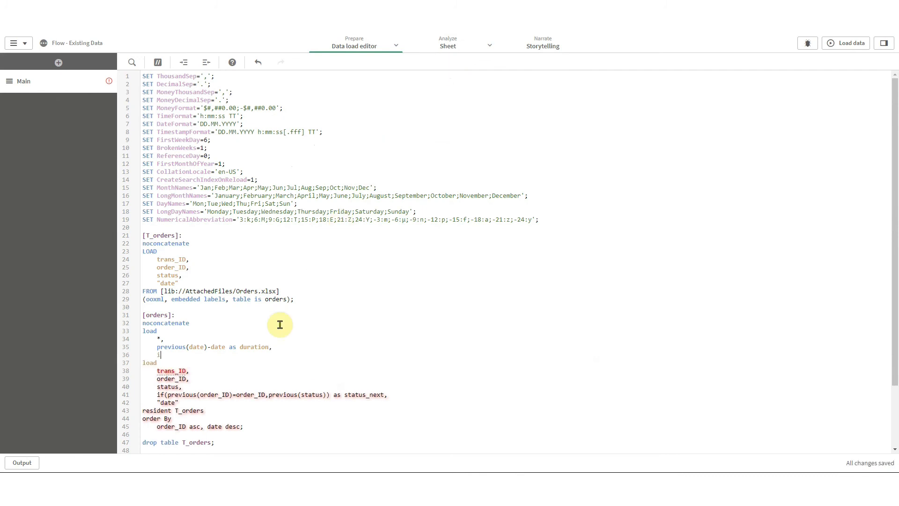
pyautogui.write('f(isnull(status_next),1,0) as @actual')
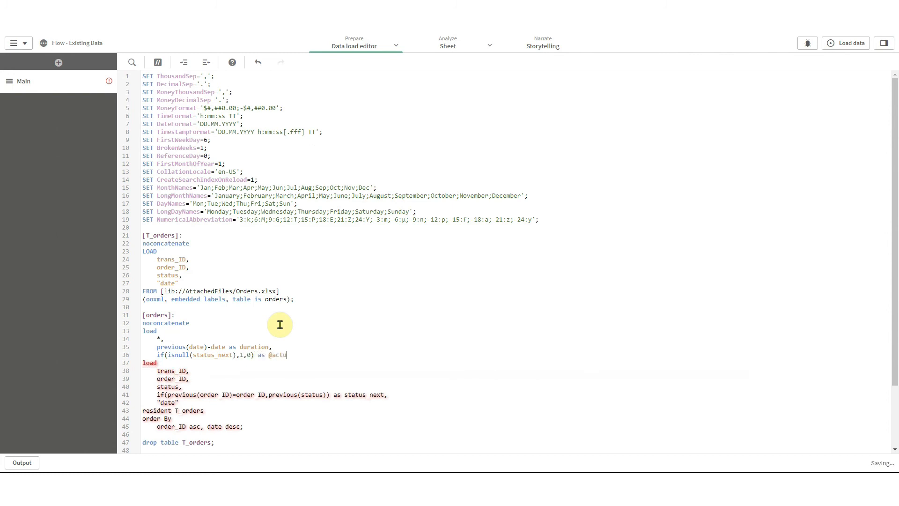
pyautogui.press('Return')
pyautogui.write(';')
# Load the data with the extended script and go to My new sheet in edit mode.
pyautogui.click(856, 45)
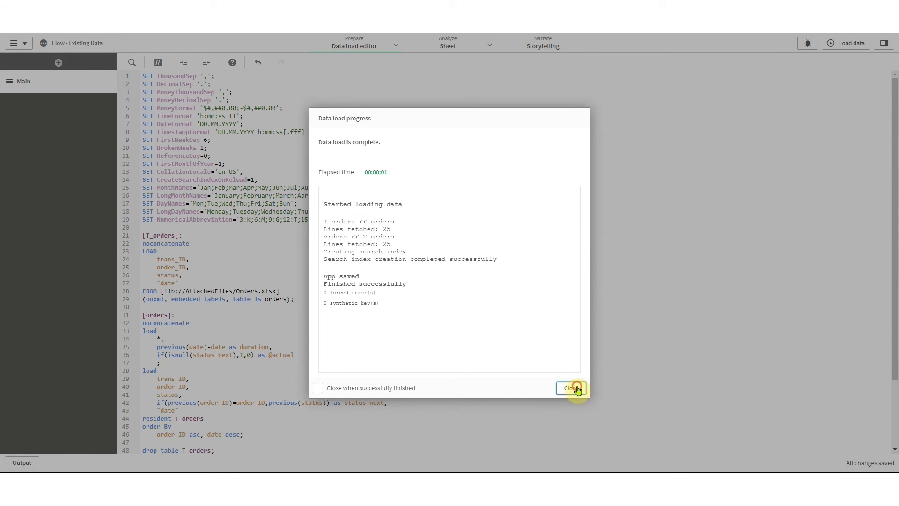
pyautogui.click(574, 387)
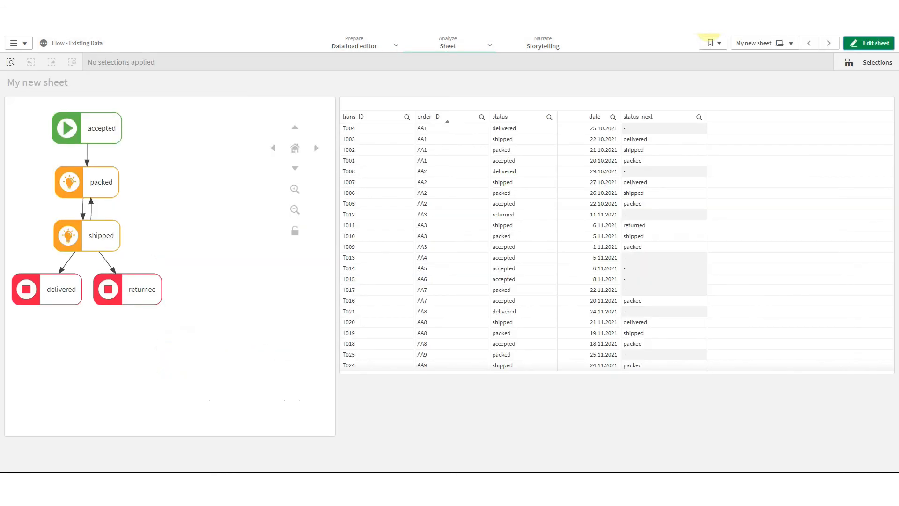
pyautogui.click(867, 43)
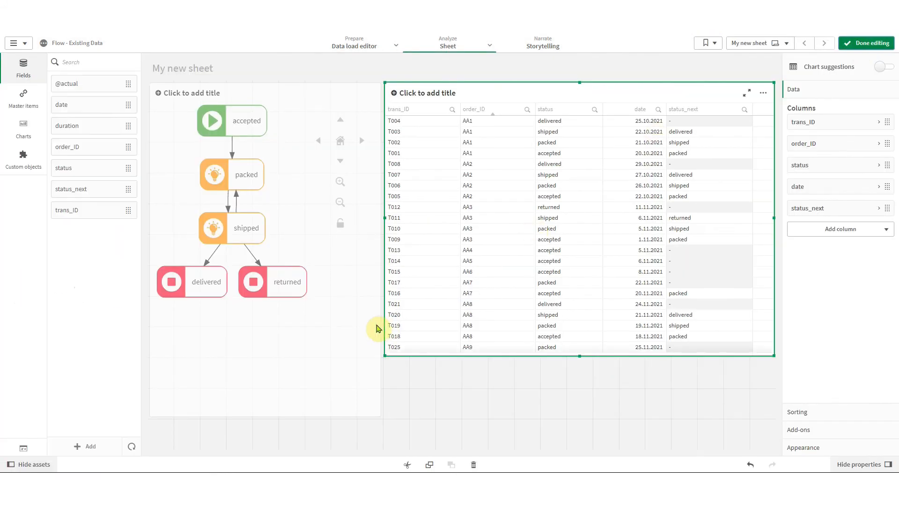
# Set the Line label expression of the flow diagram to =avg(duration) & ' days'.
pyautogui.click(321, 345)
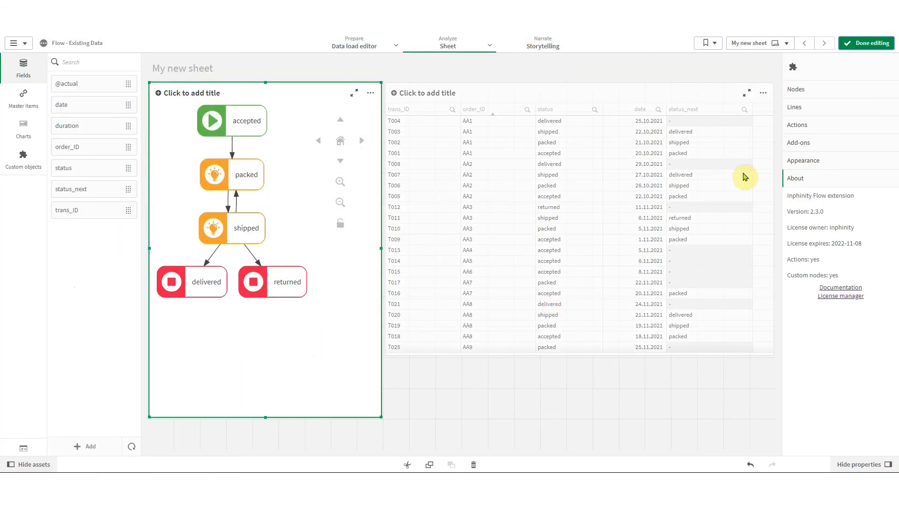
pyautogui.click(817, 107)
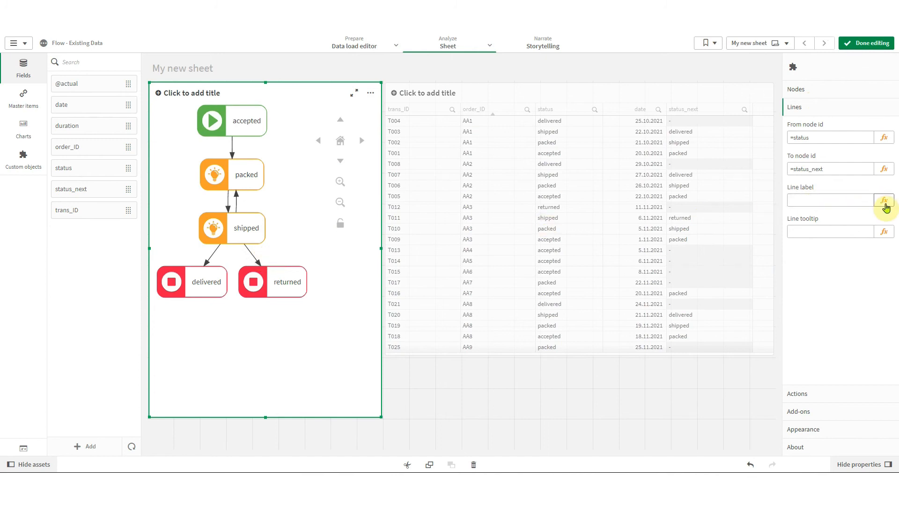
pyautogui.click(884, 200)
pyautogui.click(649, 214)
pyautogui.write("=avg(duration) & ' days")
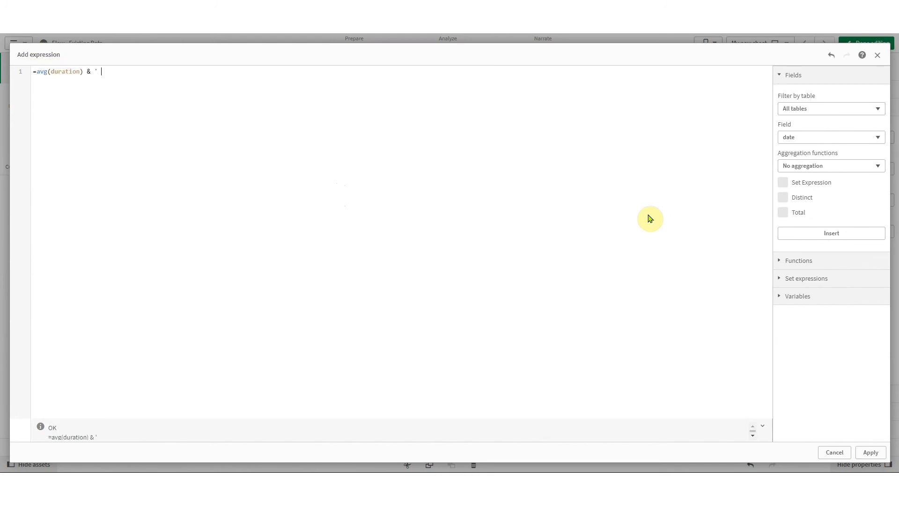
pyautogui.click(871, 452)
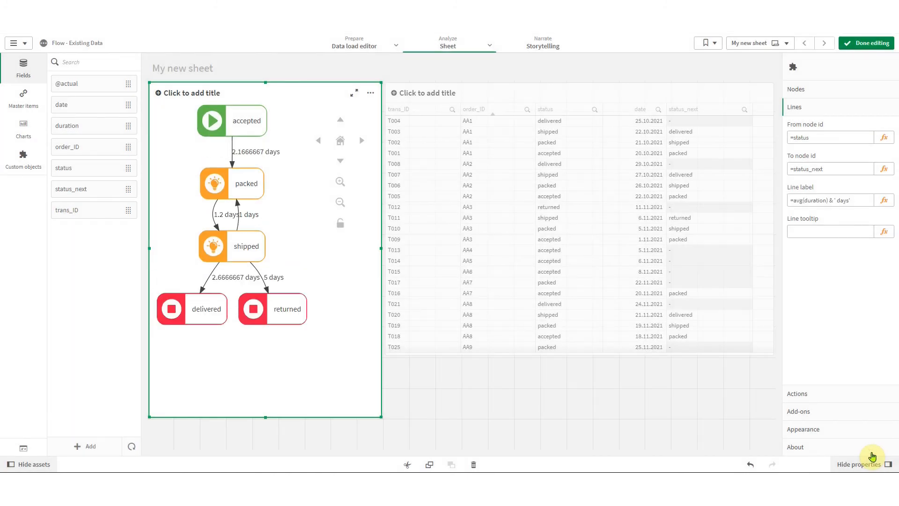
# Round the average duration in the Line label expression to one decimal, using round(avg(duration),'0.1').
pyautogui.click(884, 200)
pyautogui.click(36, 72)
pyautogui.write('round(')
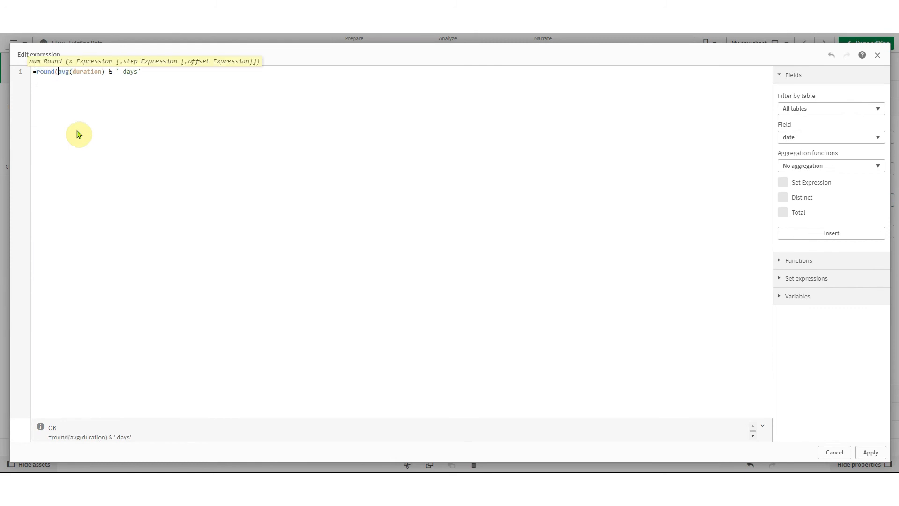
pyautogui.click(104, 71)
pyautogui.write(",'0.01')")
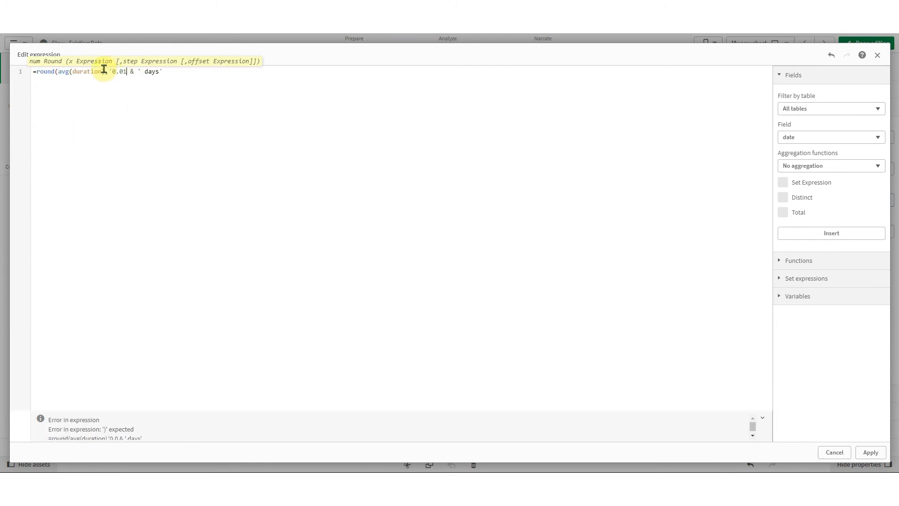
pyautogui.click(870, 452)
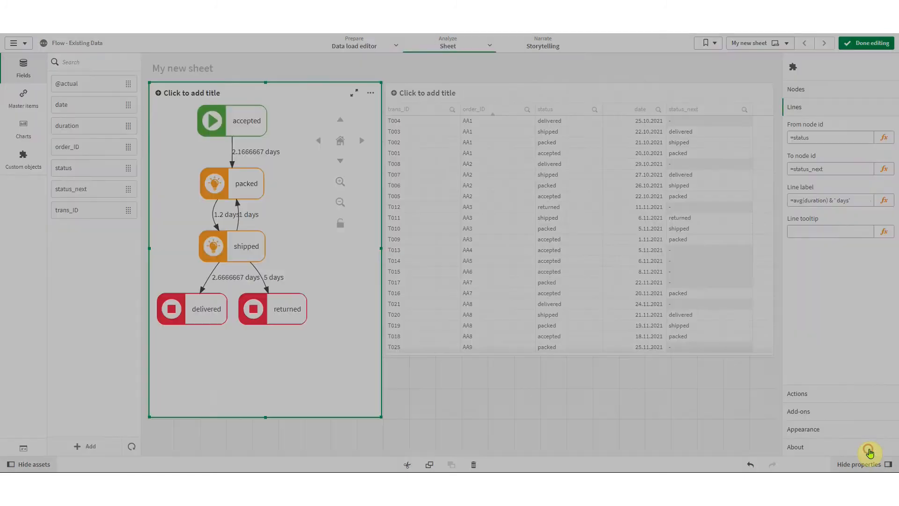
pyautogui.click(855, 200)
pyautogui.press('BackSpace')
pyautogui.click(866, 247)
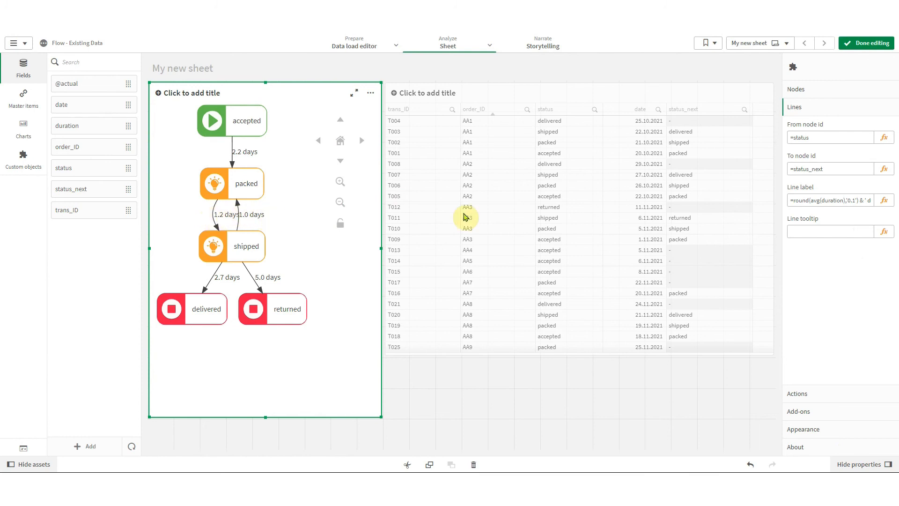
# Prefix the Line label expression with ' ' & to put leading spaces before the rounded duration.
pyautogui.click(802, 200)
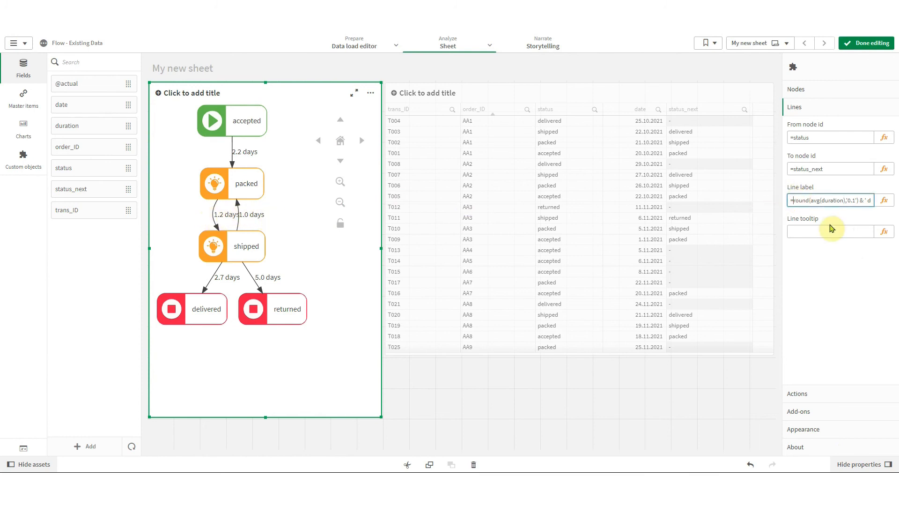
pyautogui.write("' ' &")
pyautogui.press('Return')
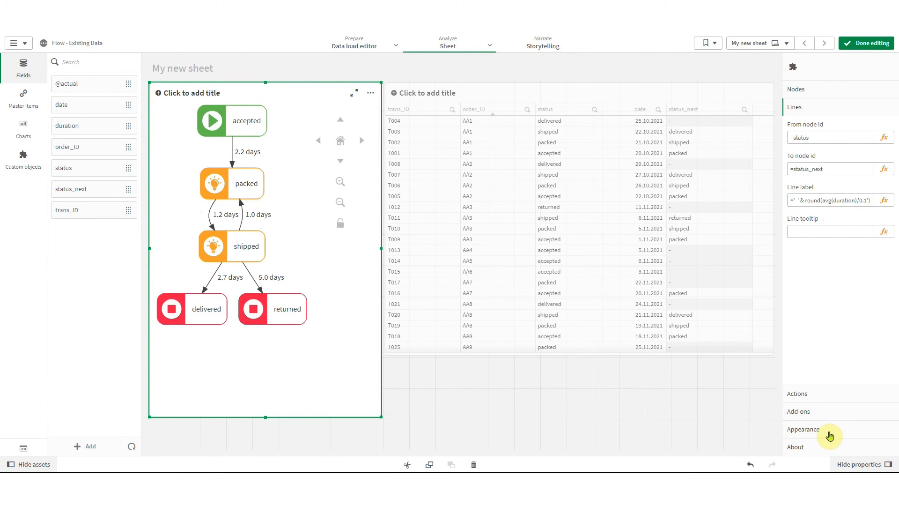
# Set the flow diagram's line width to By expression with the width expression =avg(duration).
pyautogui.click(829, 435)
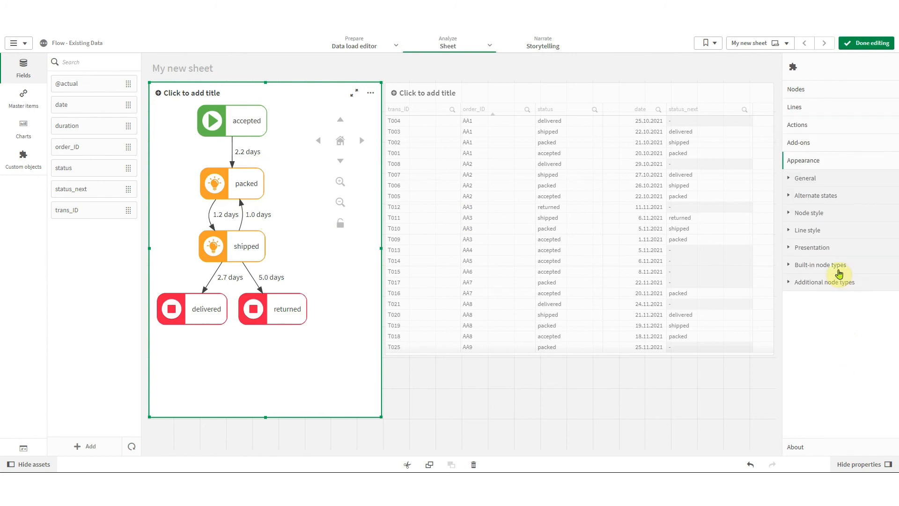
pyautogui.click(836, 232)
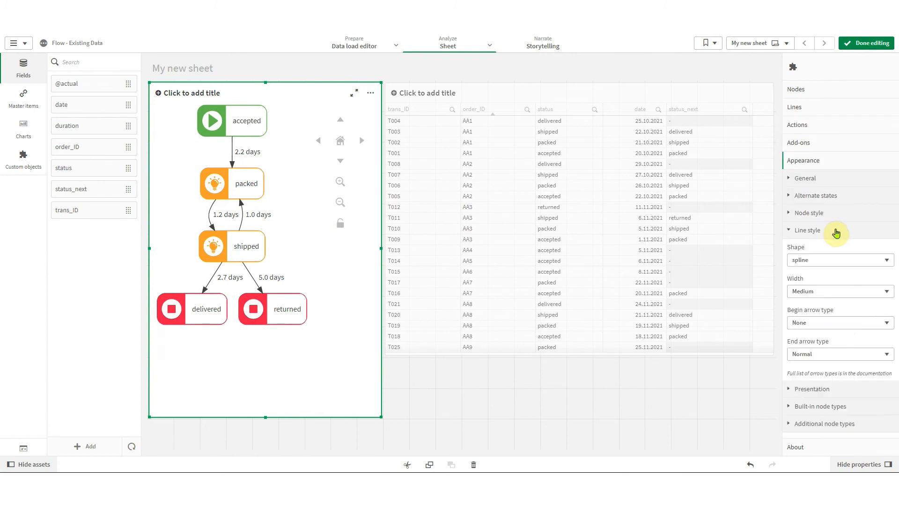
pyautogui.click(819, 292)
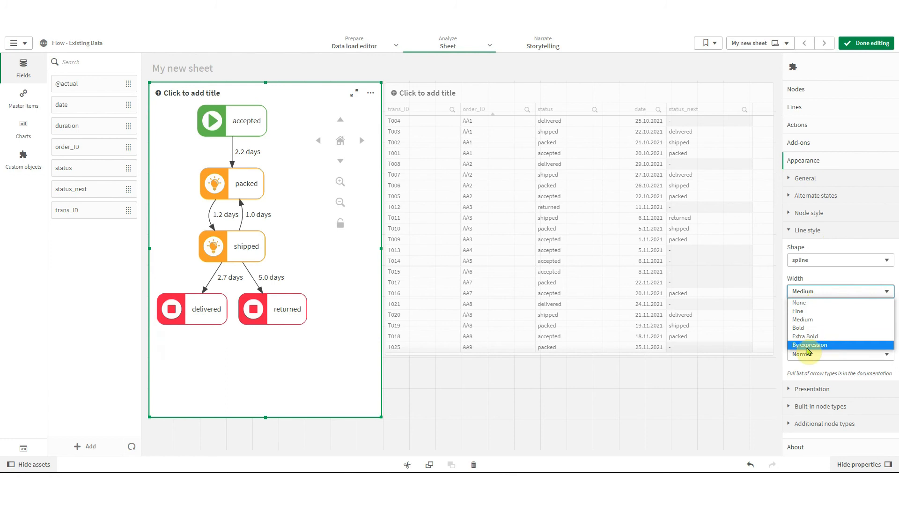
pyautogui.click(819, 349)
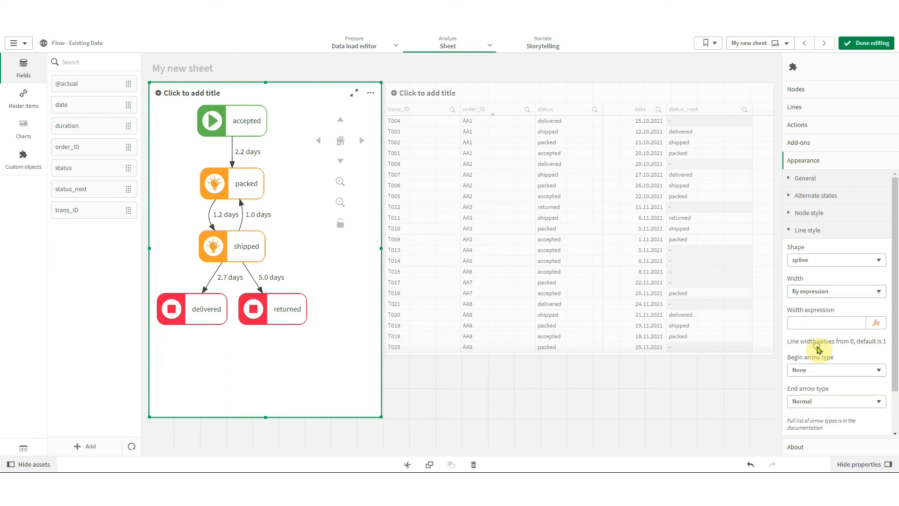
pyautogui.click(813, 322)
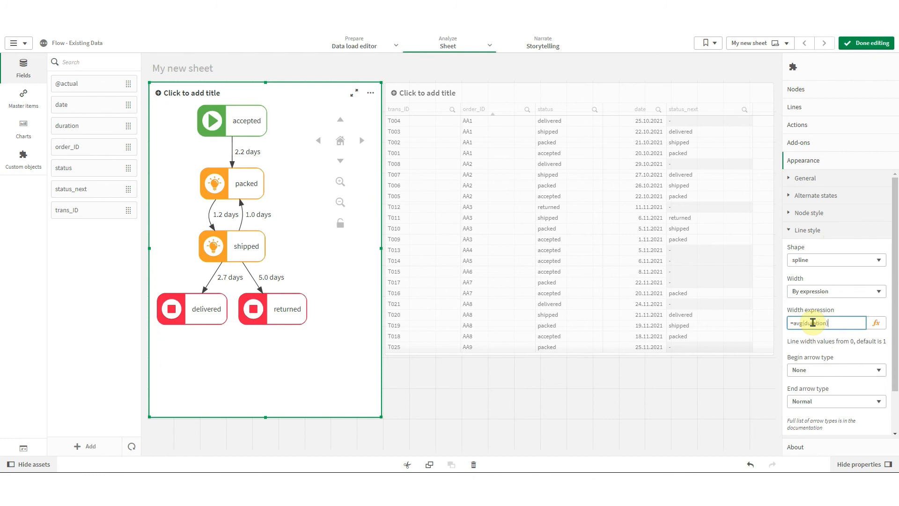
pyautogui.press('Return')
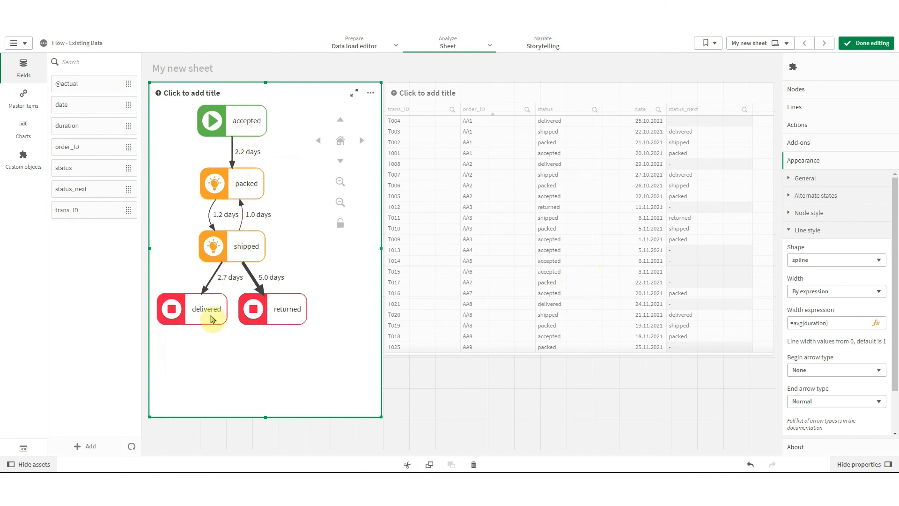
# Enter ='#Orders: ' & count(distinct order_ID) as the Measure expression of the flow nodes.
pyautogui.click(829, 88)
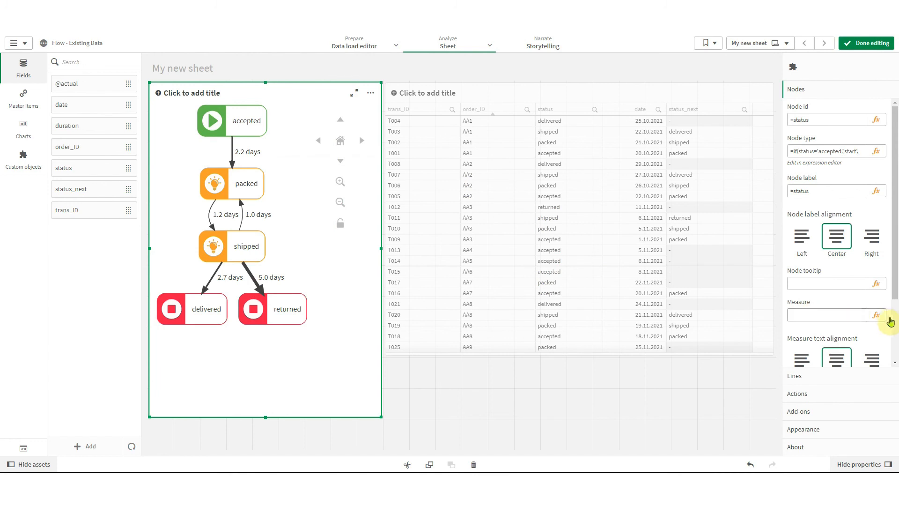
pyautogui.click(876, 315)
pyautogui.write("'")
pyautogui.write('#0derss')
pyautogui.press('BackSpace')
pyautogui.write("'")
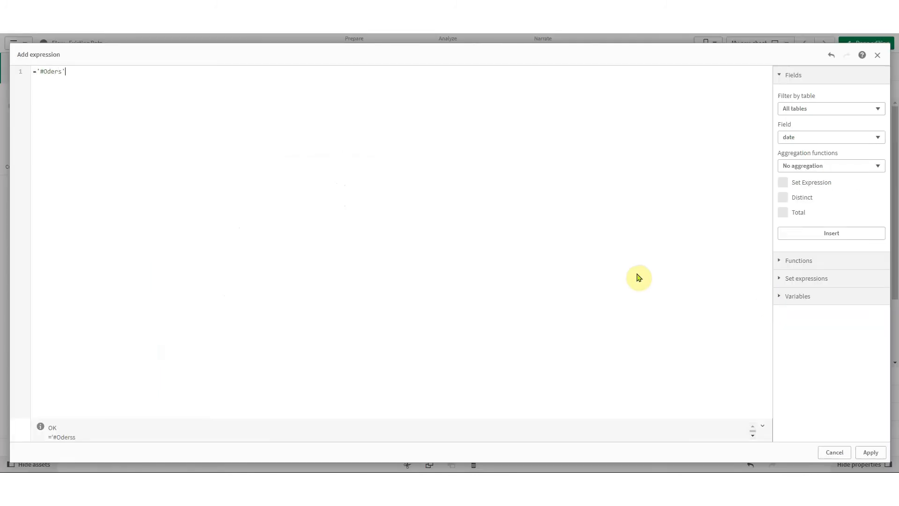
pyautogui.press('BackSpace')
pyautogui.write("rders: ' & count(")
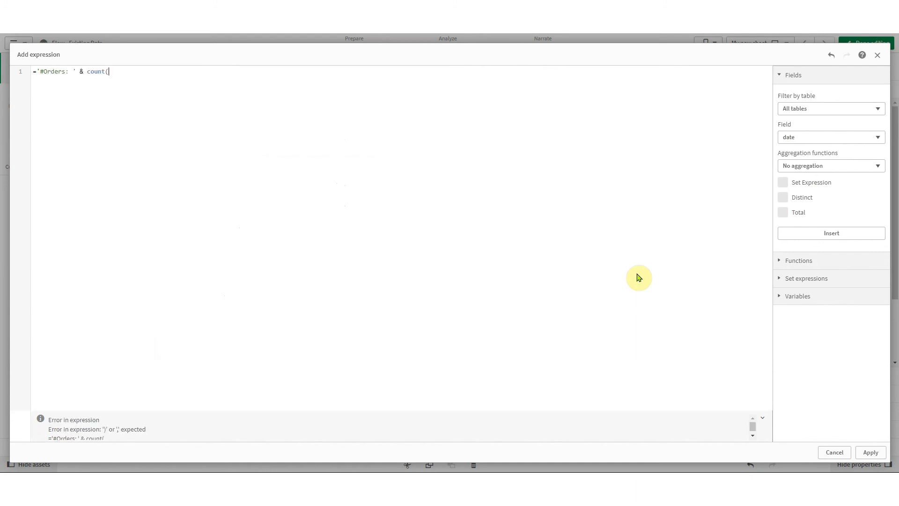
pyautogui.write('distinct o')
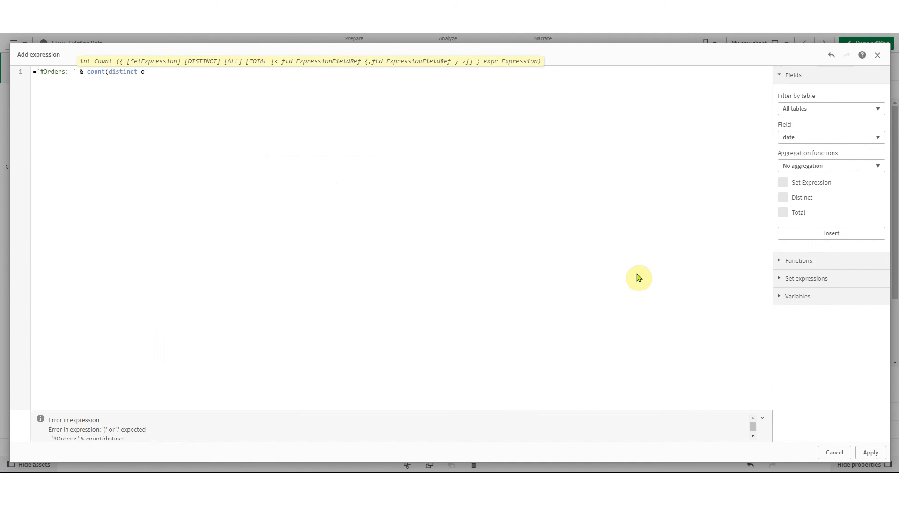
pyautogui.write('rder_ID)')
pyautogui.click(140, 71)
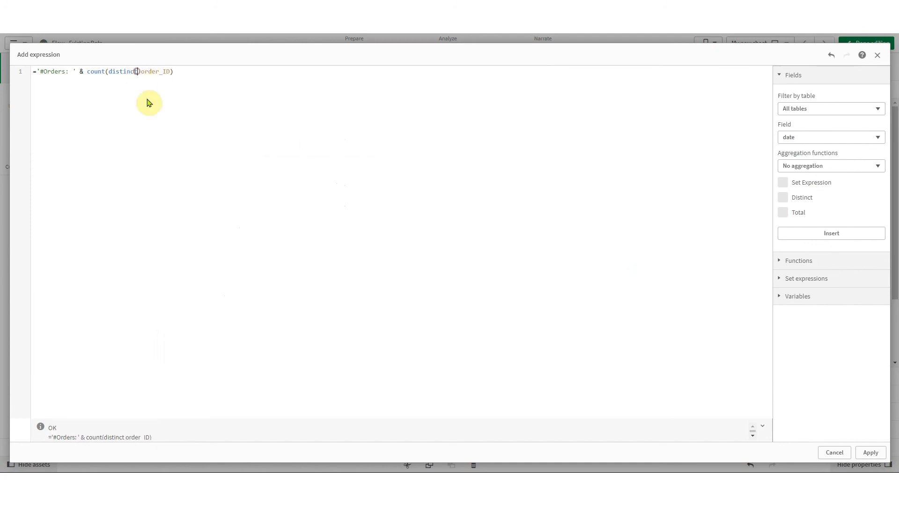
pyautogui.write("{<[actual={'1'}>")
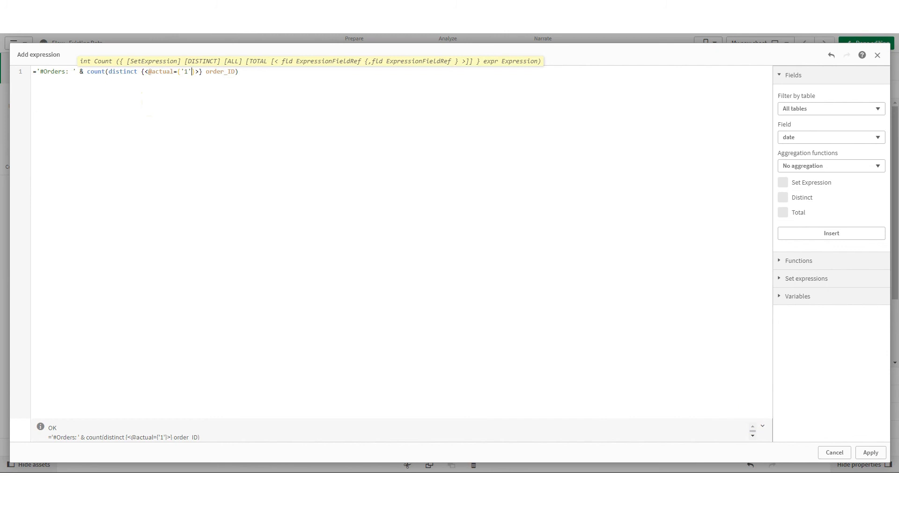
pyautogui.click(871, 453)
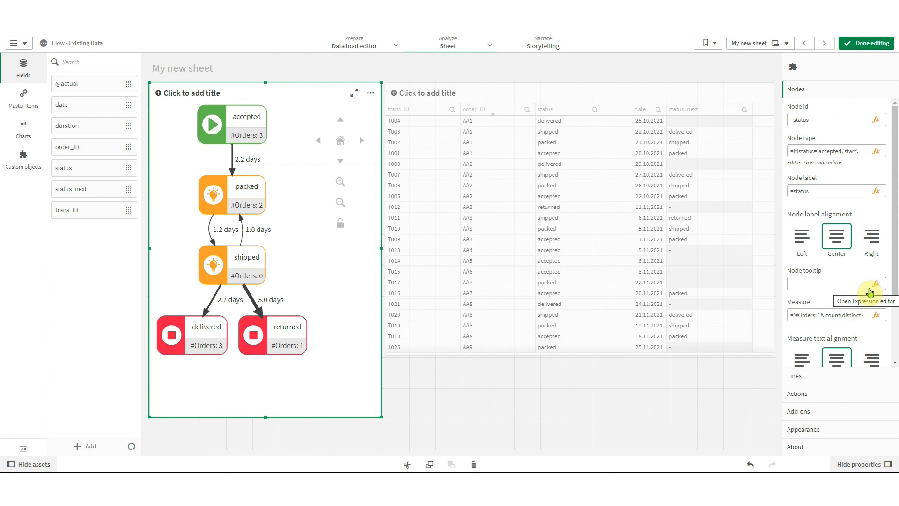
# Set the Node tooltip expression to ='#Orders - all time: ' & count(distinct order_ID) and check it on the accepted node.
pyautogui.click(870, 291)
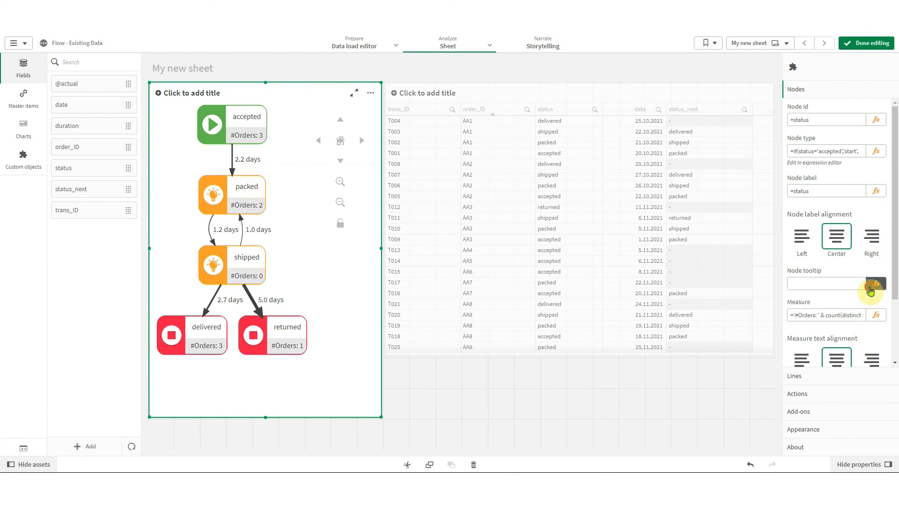
pyautogui.write("='#Orders - ")
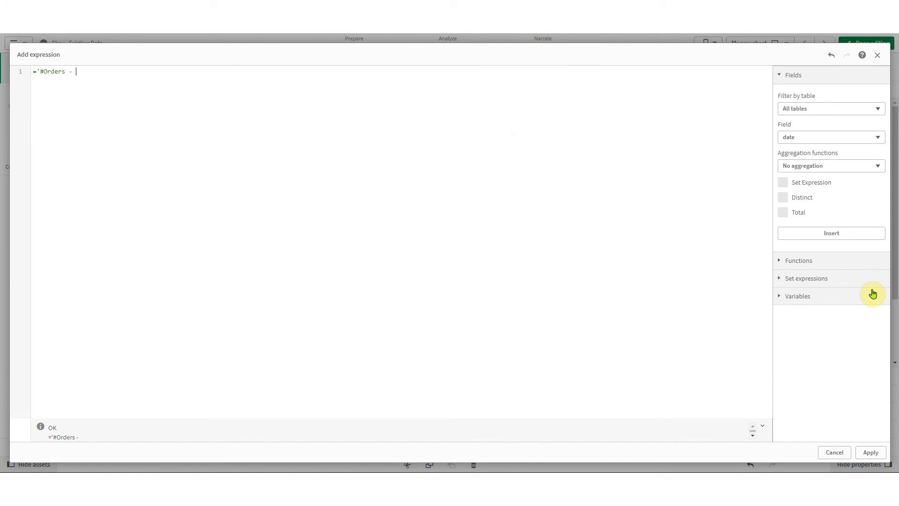
pyautogui.write("all time: ' & count(distinct ")
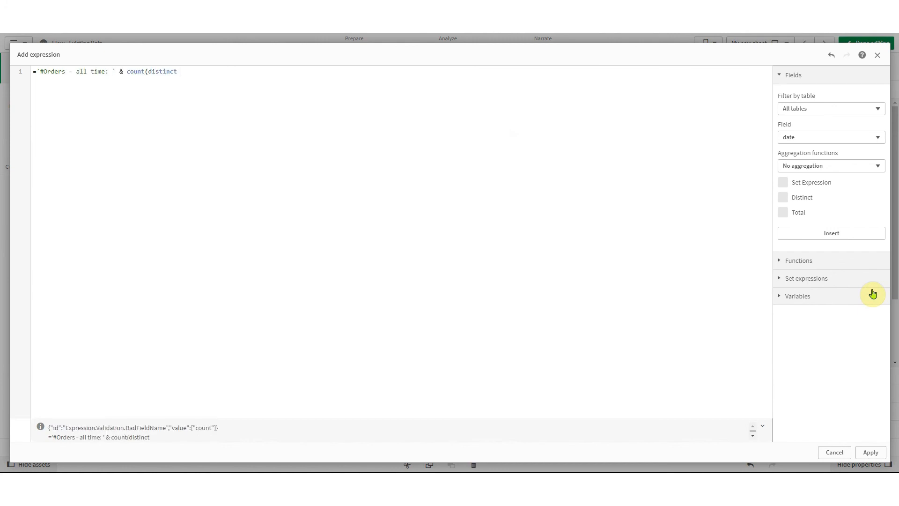
pyautogui.write('order_ID')
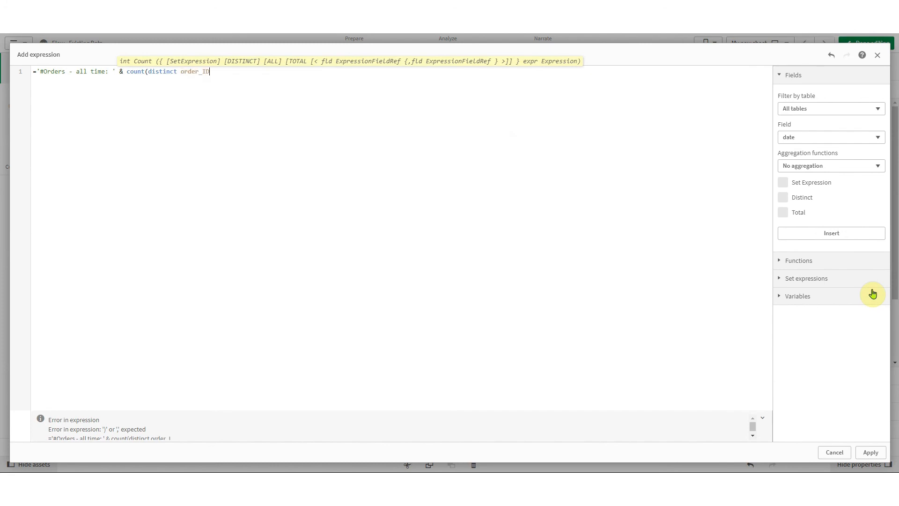
pyautogui.write(')')
pyautogui.click(870, 452)
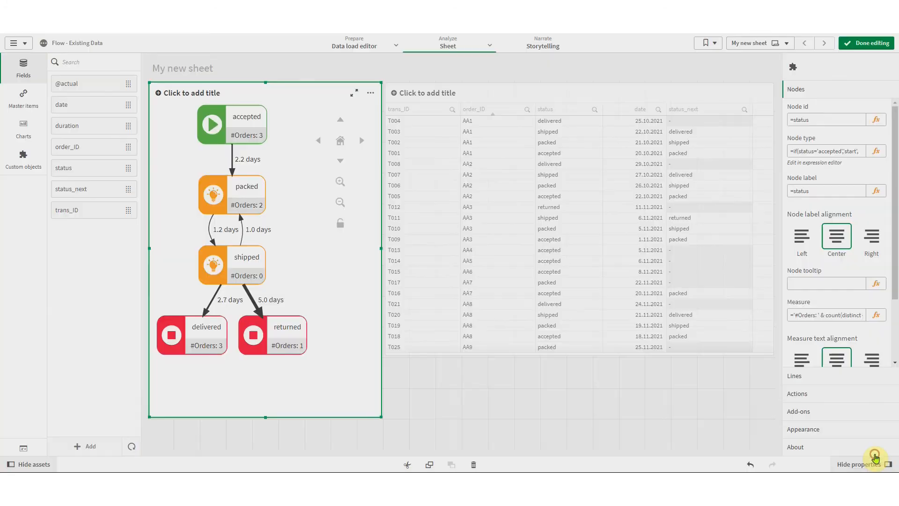
pyautogui.moveTo(256, 141)
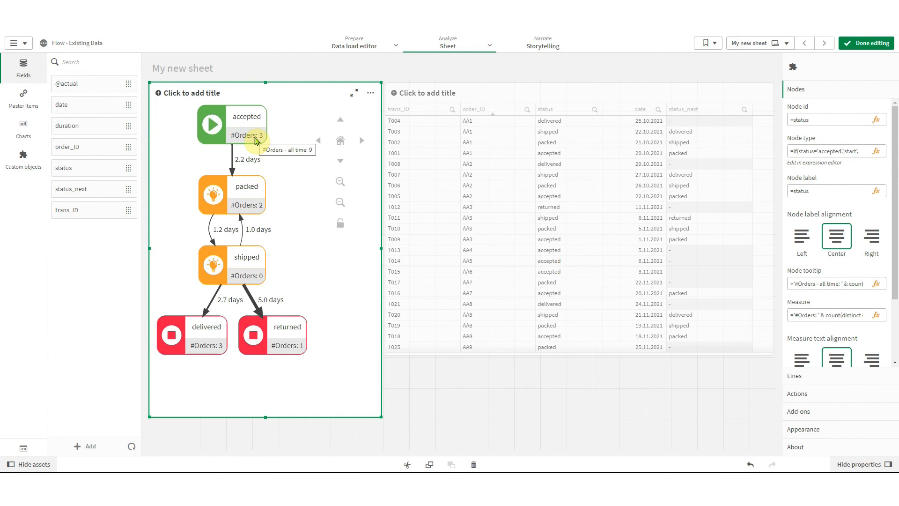
pyautogui.click(836, 378)
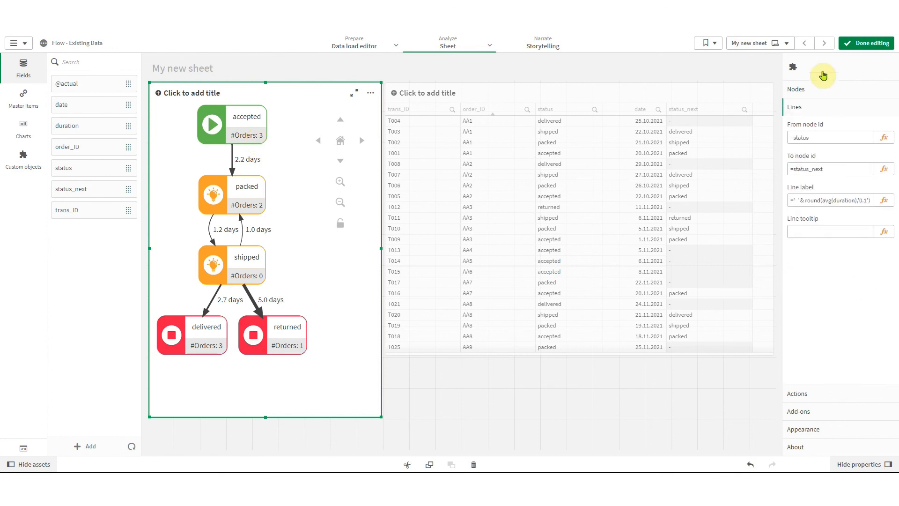
pyautogui.click(817, 231)
pyautogui.hotkey('ctrl', 'v')
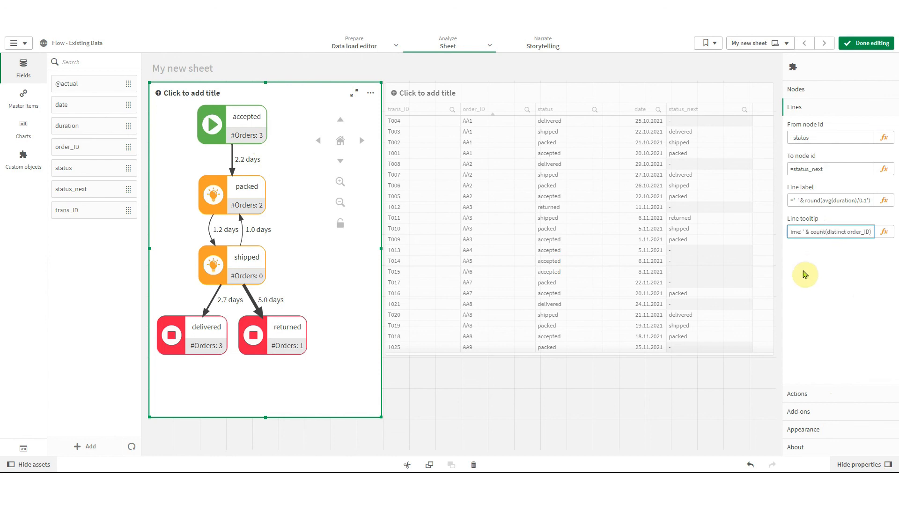
pyautogui.hotkey('ctrl', 'a')
pyautogui.press('BackSpace')
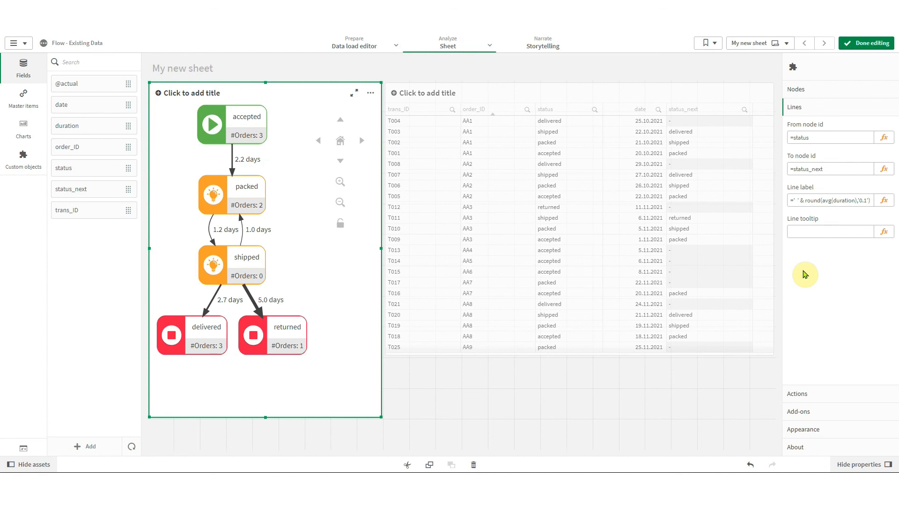
# Add a new section to the load script in the data load editor and show the data connections.
pyautogui.click(354, 46)
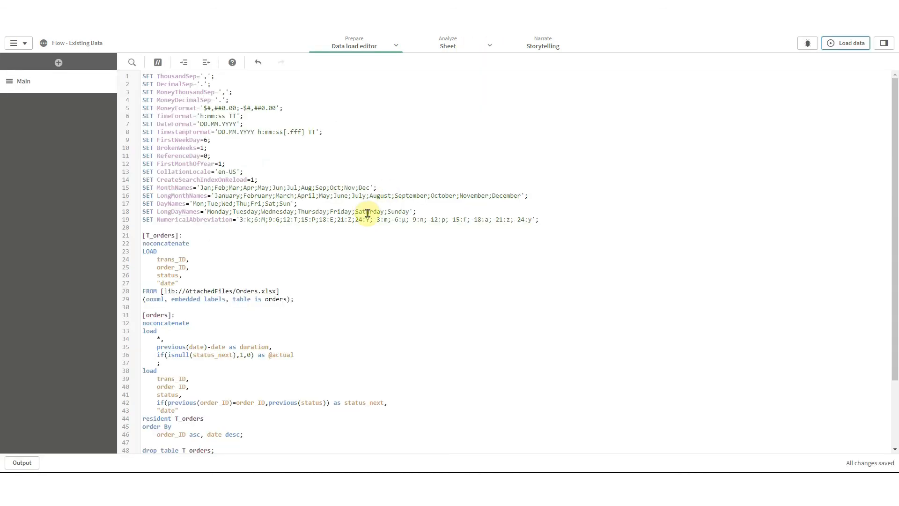
pyautogui.scroll(-1, 366, 214)
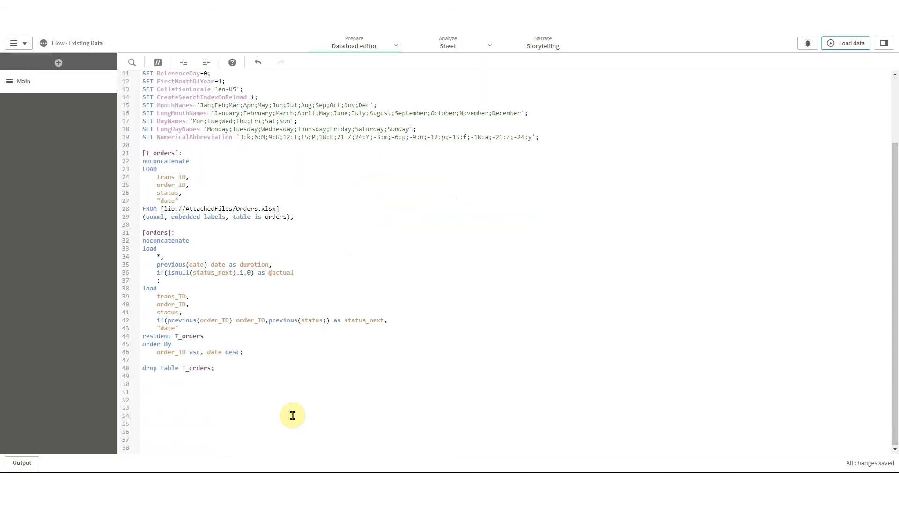
pyautogui.click(58, 62)
pyautogui.click(883, 42)
pyautogui.click(296, 92)
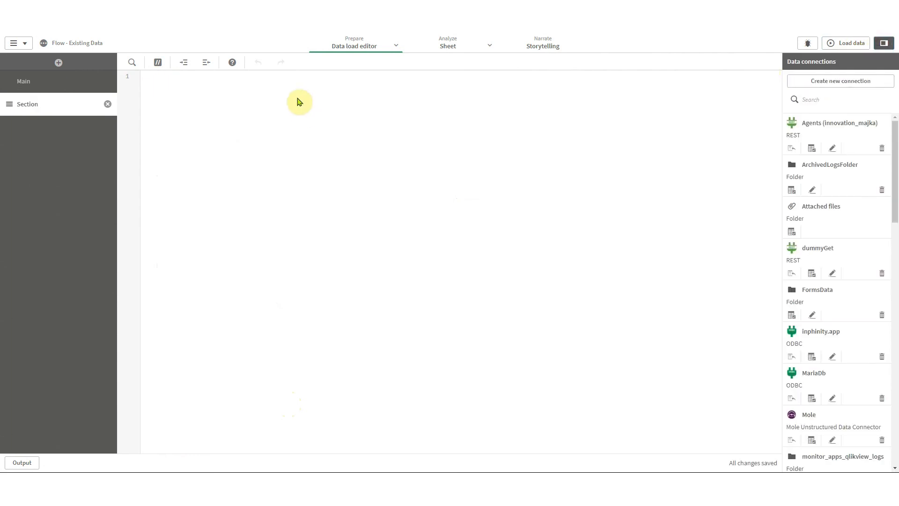
# Open Orders.xlsx from the Attached files connection for data selection and choose only the order_details table.
pyautogui.click(792, 232)
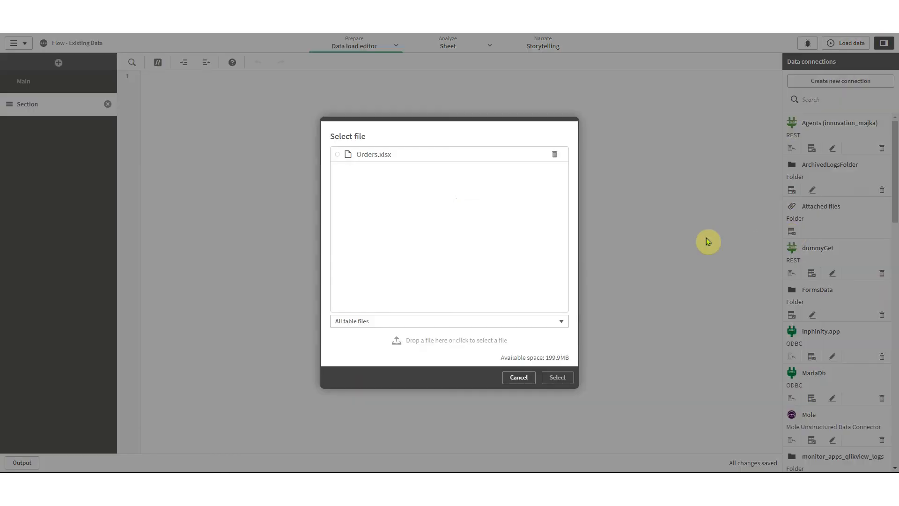
pyautogui.click(431, 162)
pyautogui.click(558, 377)
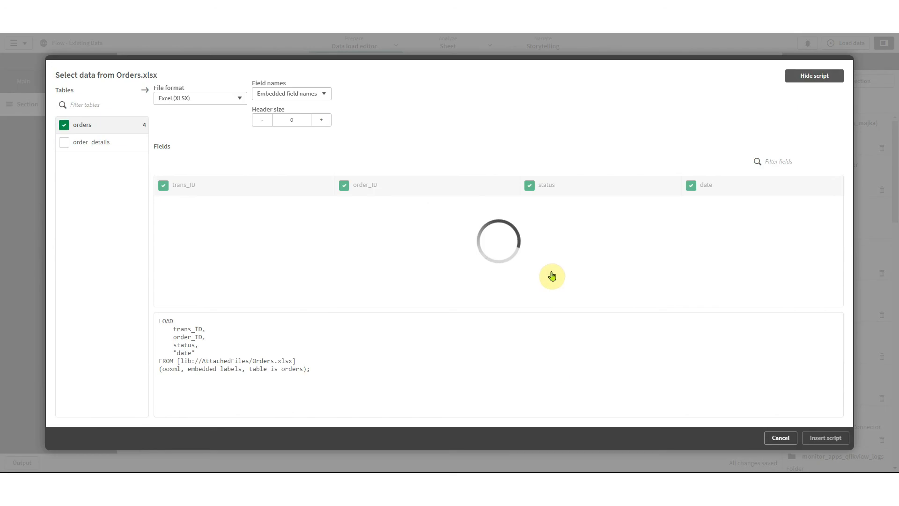
pyautogui.click(65, 125)
pyautogui.click(70, 142)
pyautogui.click(66, 144)
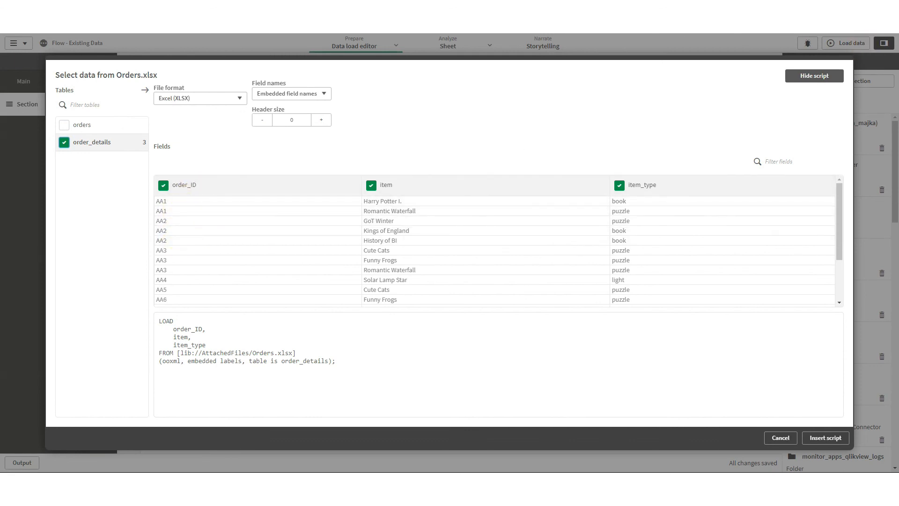
# Enlarge the browser page zoom to 125% to read the order_details data preview.
pyautogui.click(891, 10)
pyautogui.click(861, 97)
pyautogui.click(861, 97)
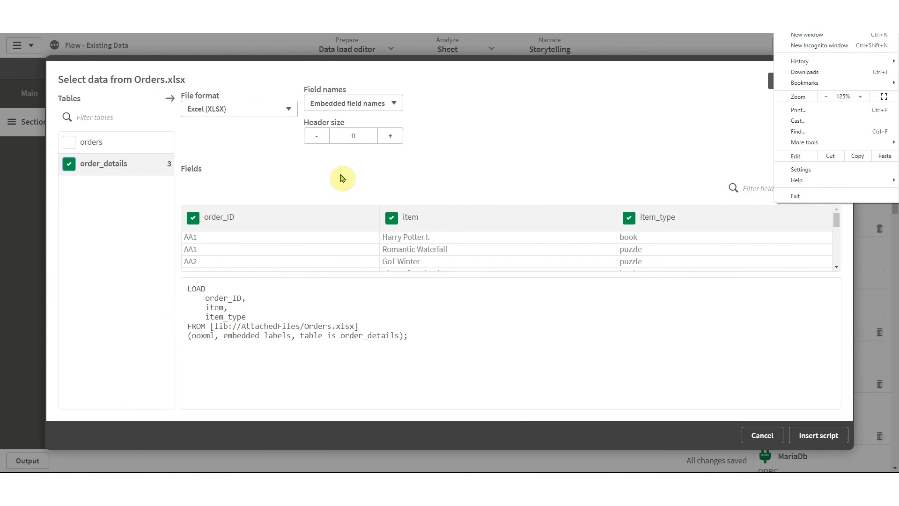
# Insert the order_details load script and precede its LOAD statement with the table label [items]: and NoConcatenate.
pyautogui.click(283, 179)
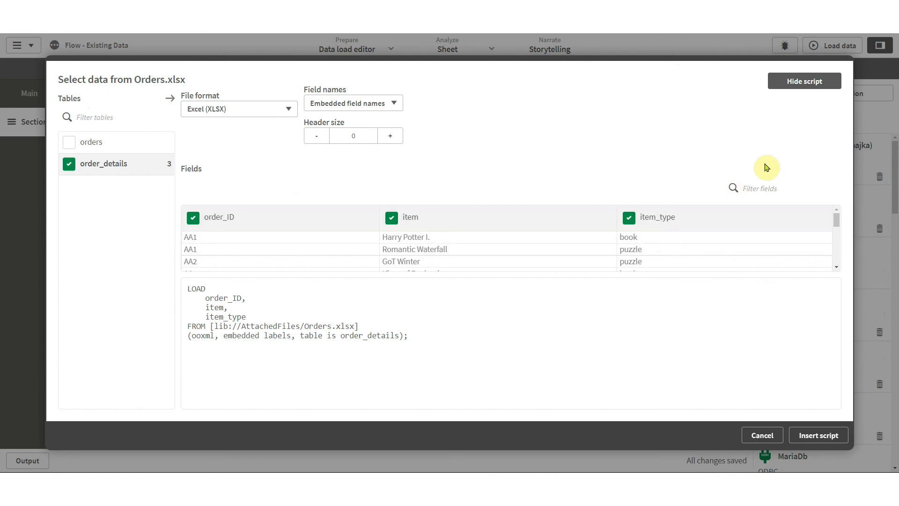
pyautogui.click(838, 435)
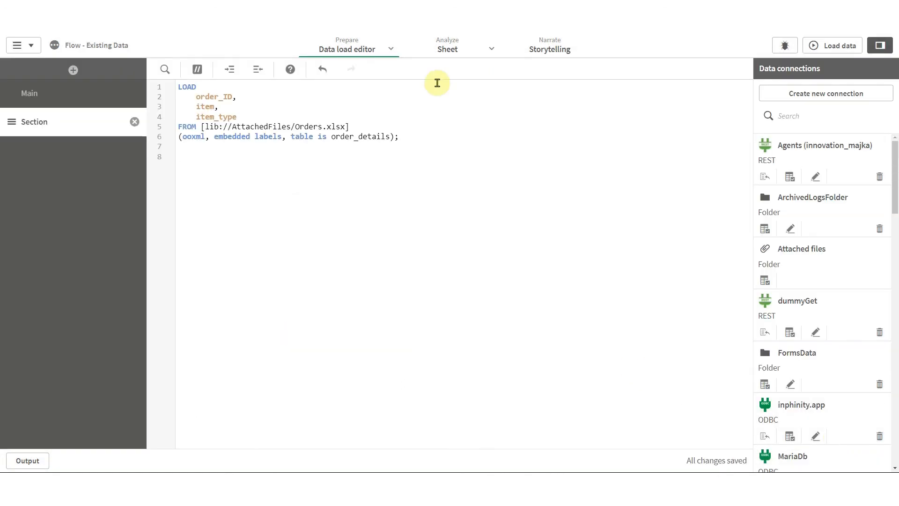
pyautogui.click(178, 87)
pyautogui.press('Return')
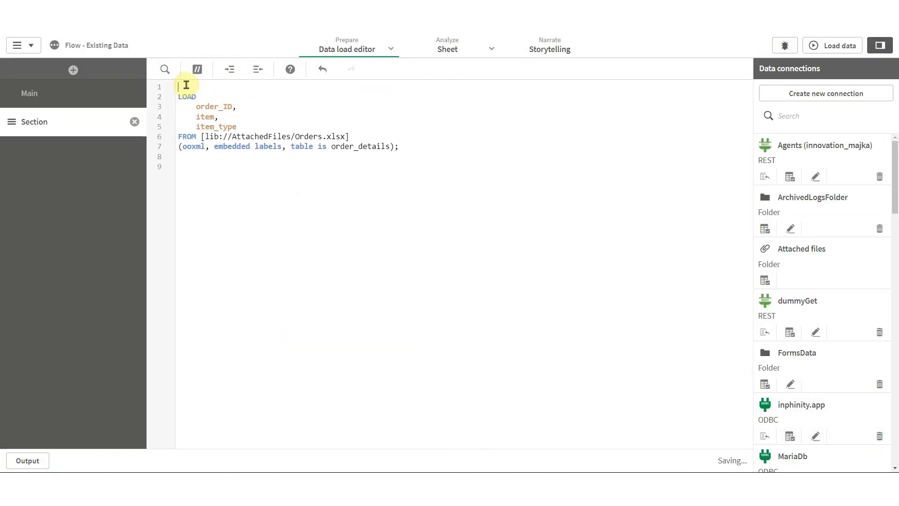
pyautogui.click(186, 84)
pyautogui.write('[Items]:')
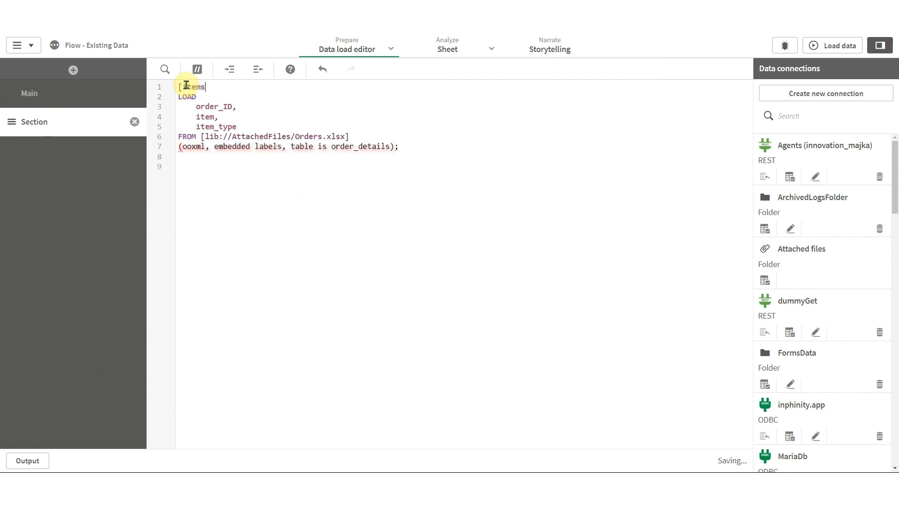
pyautogui.press('Return')
pyautogui.write('NoConcatenate')
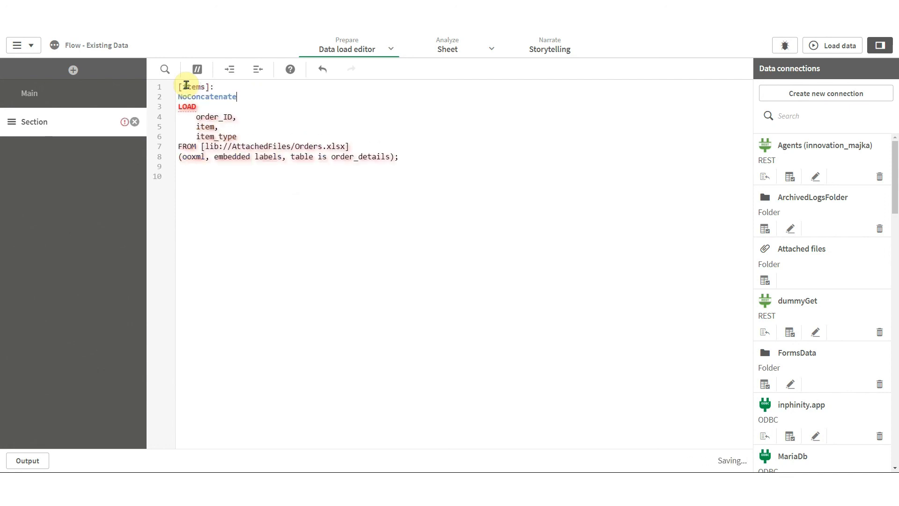
# Below the items load, start a second table with the label [items_hierarchy]:, NoConcatenate and load distinct.
pyautogui.click(430, 174)
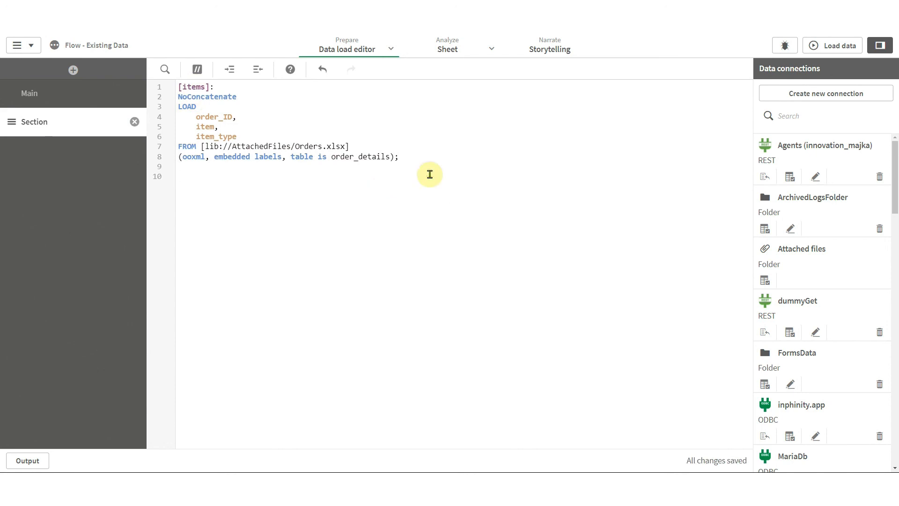
pyautogui.write('[items')
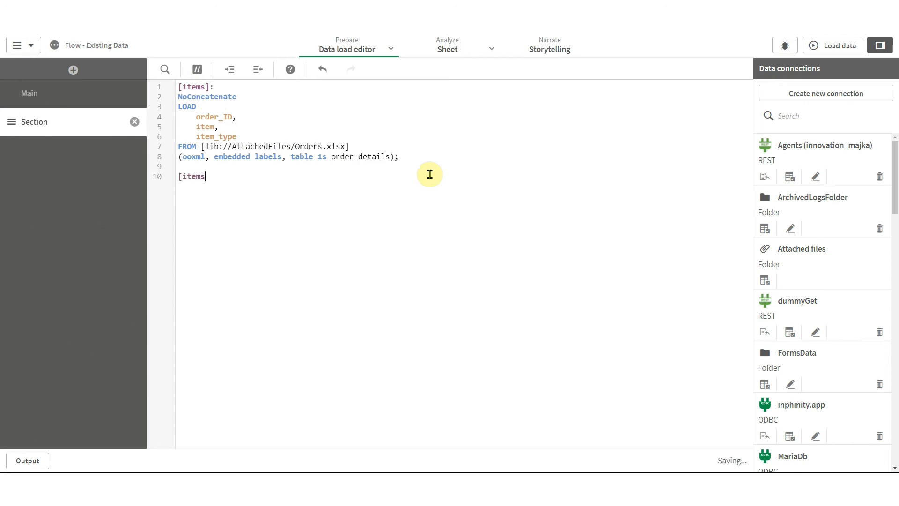
pyautogui.write('_hierarchy]:')
pyautogui.press('Return')
pyautogui.write('NoConcatenate')
pyautogui.press('Return')
pyautogui.write('load')
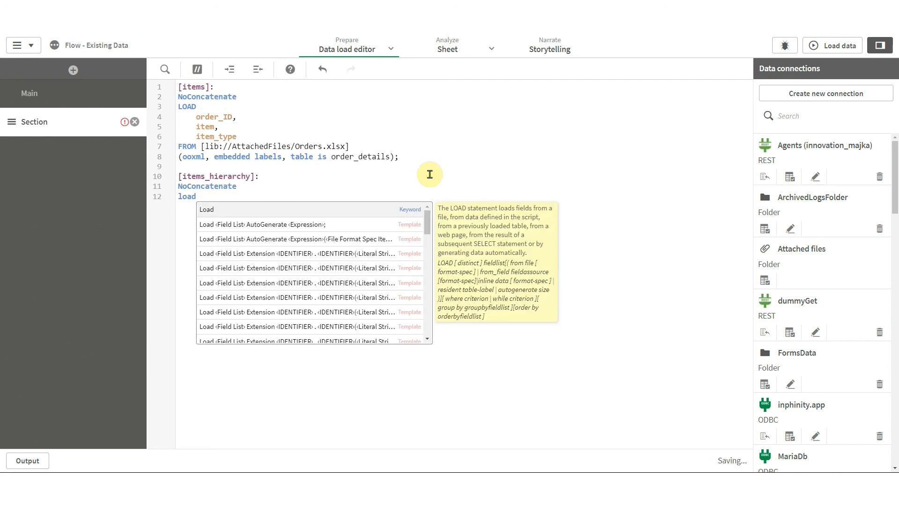
pyautogui.write(' distinct')
pyautogui.press('Return')
pyautogui.press('Return')
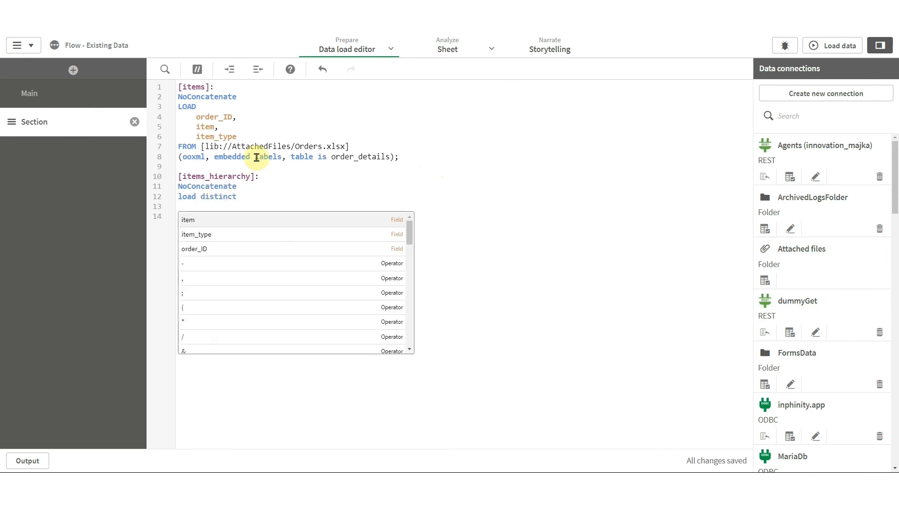
# Complete the items_hierarchy load with item_type as node and 'category' as node_type, resident items;.
pyautogui.doubleClick(231, 138)
pyautogui.hotkey('ctrl', 'c')
pyautogui.click(214, 206)
pyautogui.hotkey('ctrl', 'v')
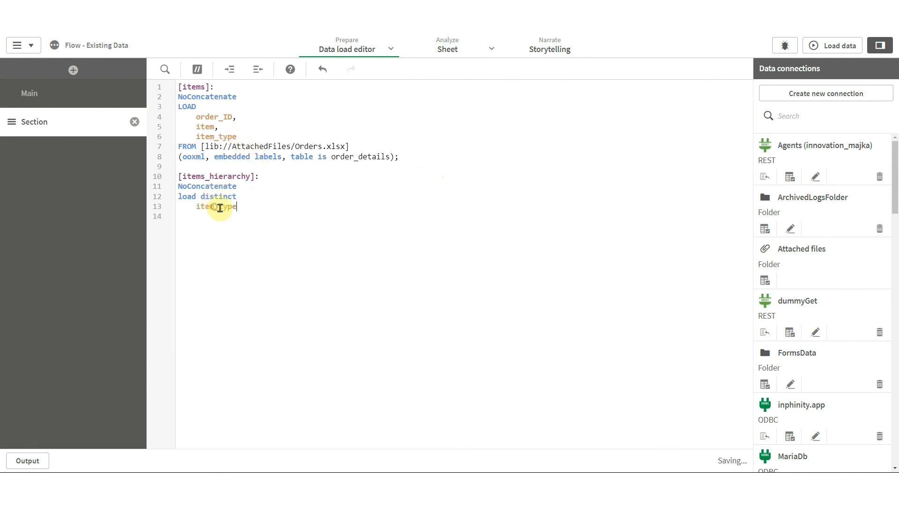
pyautogui.write('as node')
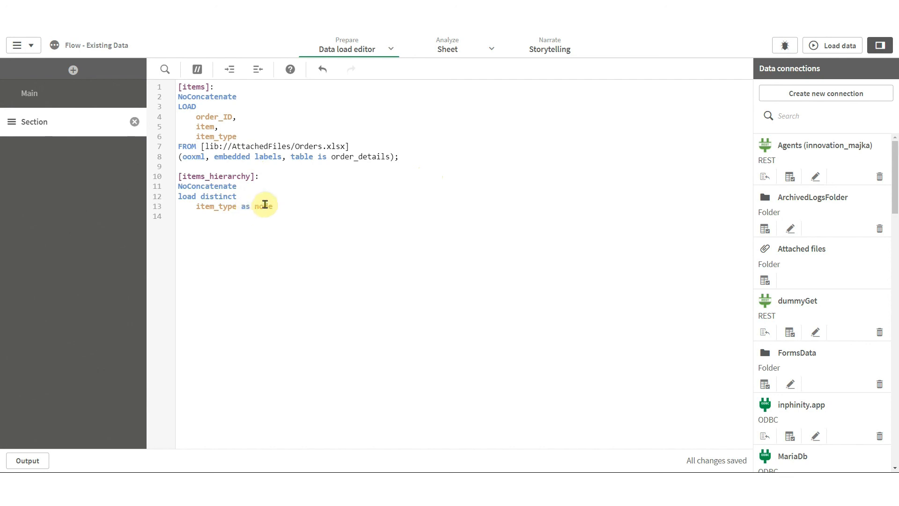
pyautogui.write("'category")
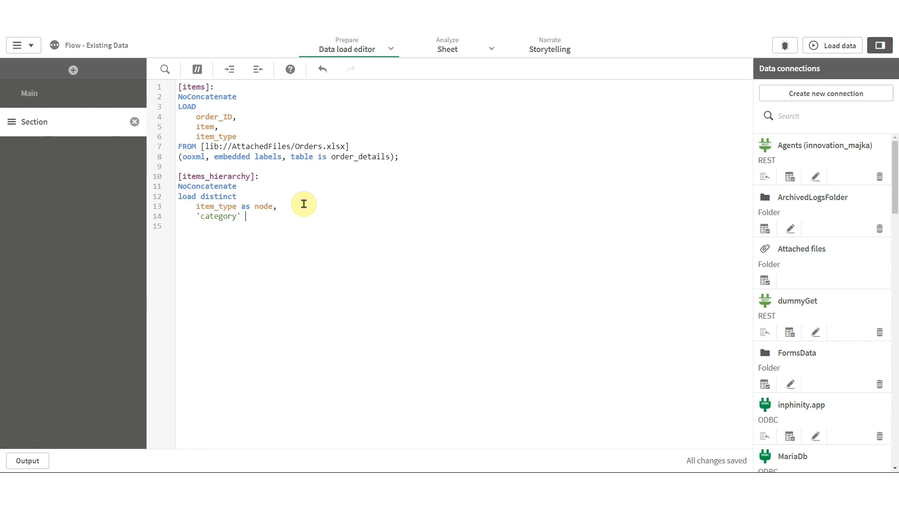
pyautogui.write("' as node_type ")
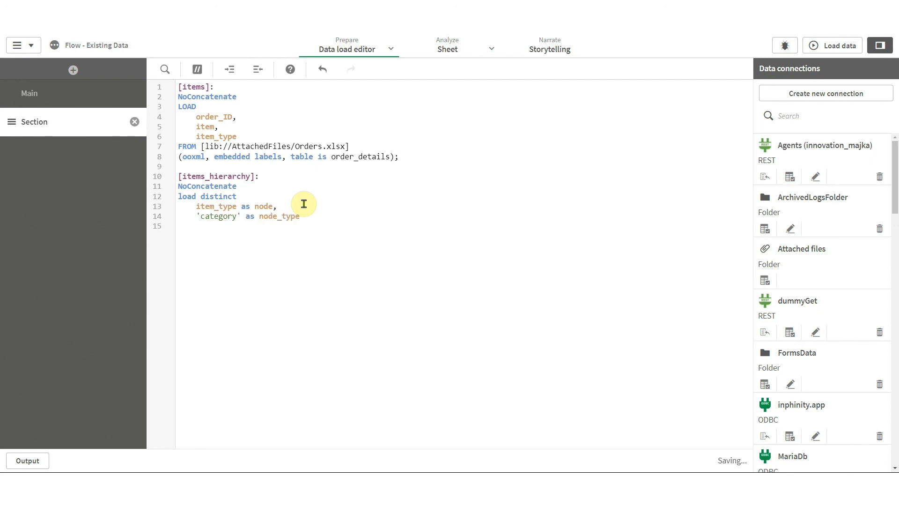
pyautogui.write('resident items;')
pyautogui.press('Return')
pyautogui.press('Return')
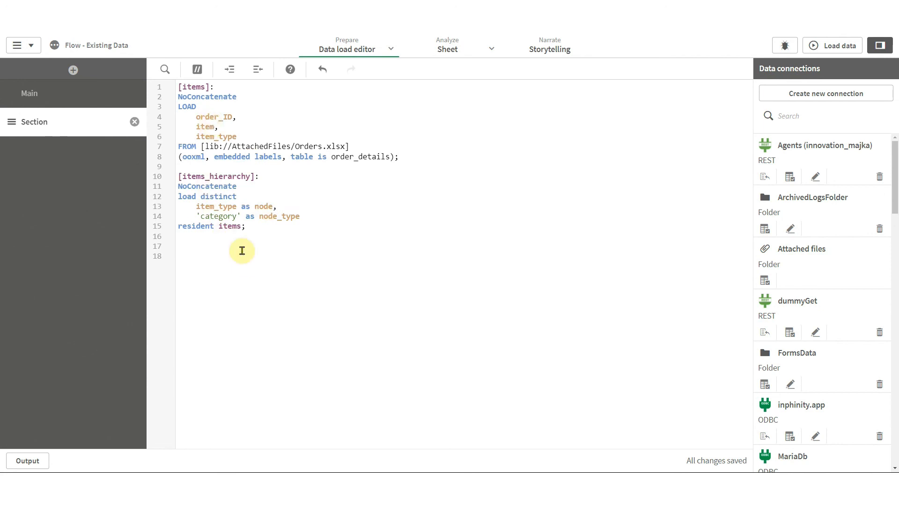
# Add a concatenate([items_hierarchy]) Load statement with the fields item as node and 'item' as node_type.
pyautogui.write('concatenate([items_hierarchy])')
pyautogui.press('Return')
pyautogui.write('load')
pyautogui.press('Return')
pyautogui.press('Return')
pyautogui.write('item ')
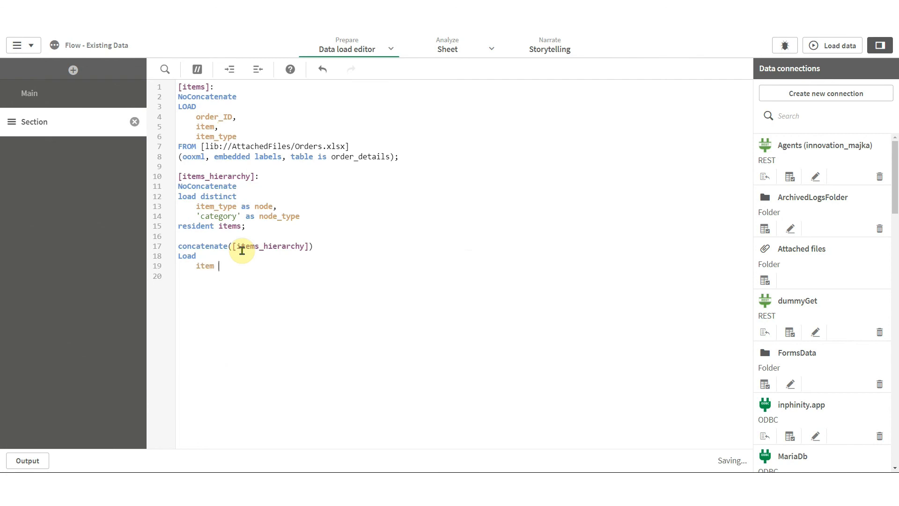
pyautogui.write('as node,')
pyautogui.press('Return')
pyautogui.write("'item")
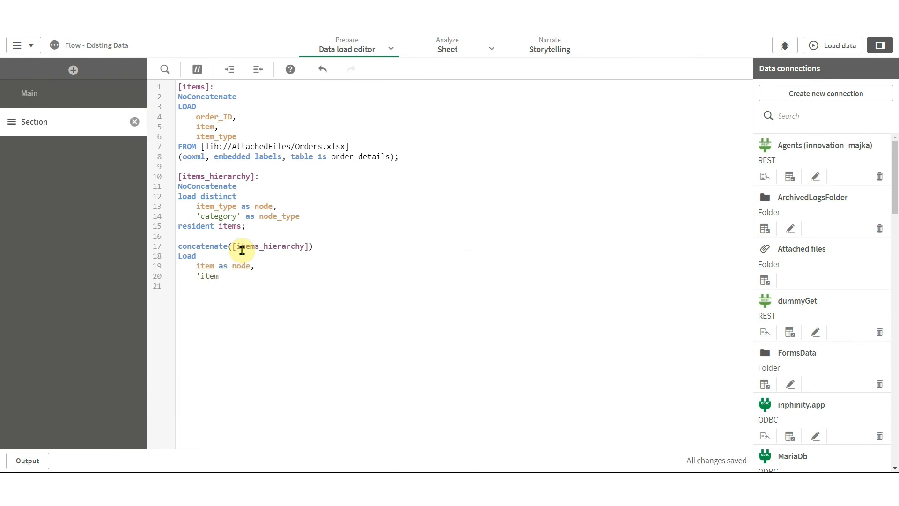
pyautogui.write("' as node_type,")
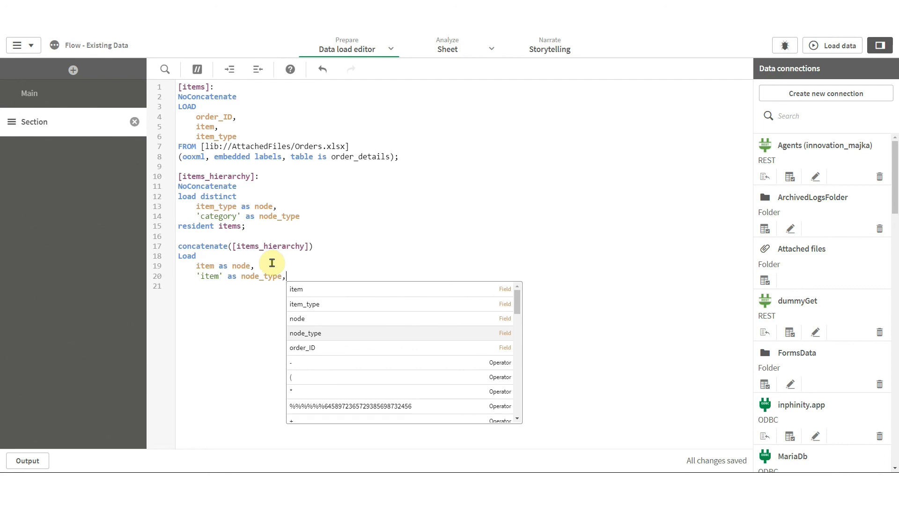
# Insert item_type as category after the node field of the concatenated load and end the statement with resident items;.
pyautogui.click(272, 266)
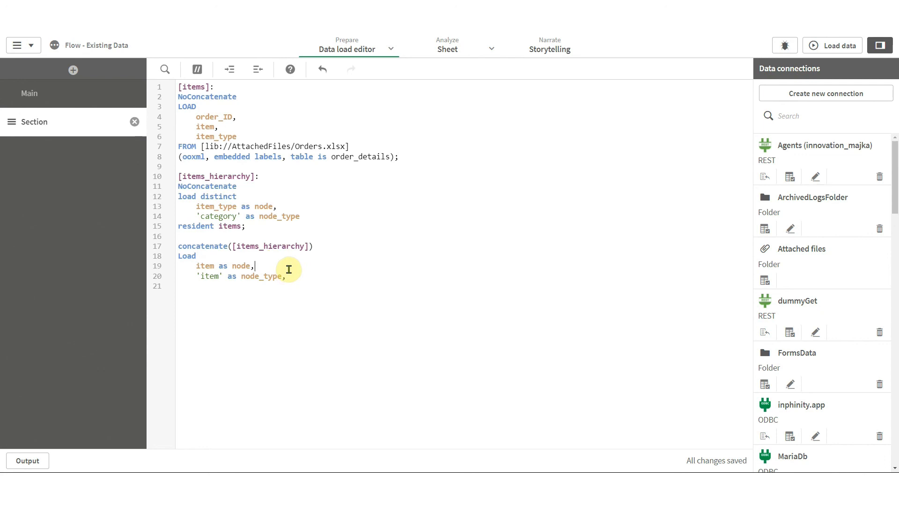
pyautogui.press('Return')
pyautogui.write('item_type as category,')
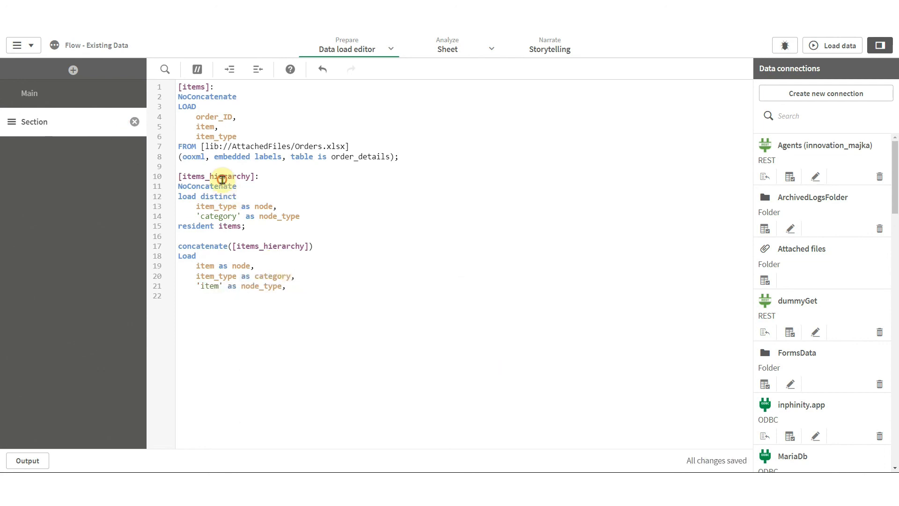
pyautogui.click(315, 288)
pyautogui.press('BackSpace')
pyautogui.press('Return')
pyautogui.write('resi')
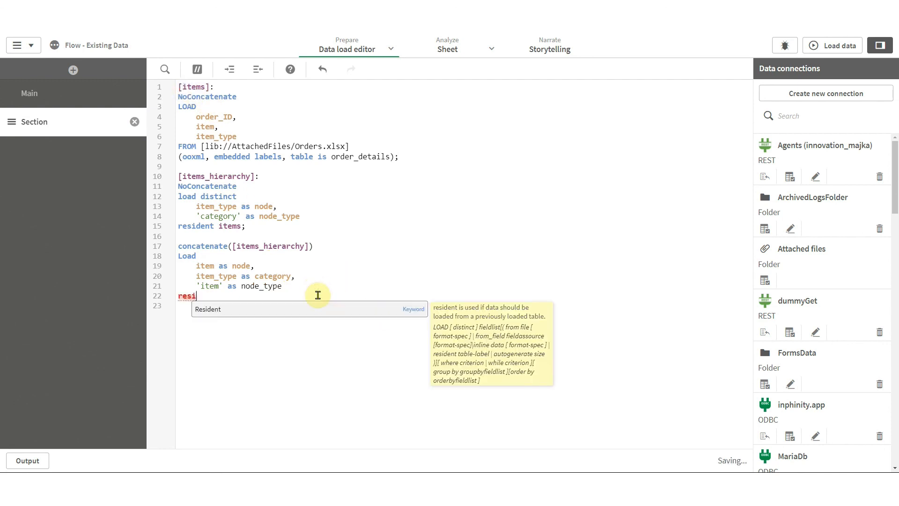
pyautogui.write('dent items;')
# Load the data with the finished script, dismiss the load progress report and return to the sheet.
pyautogui.click(832, 45)
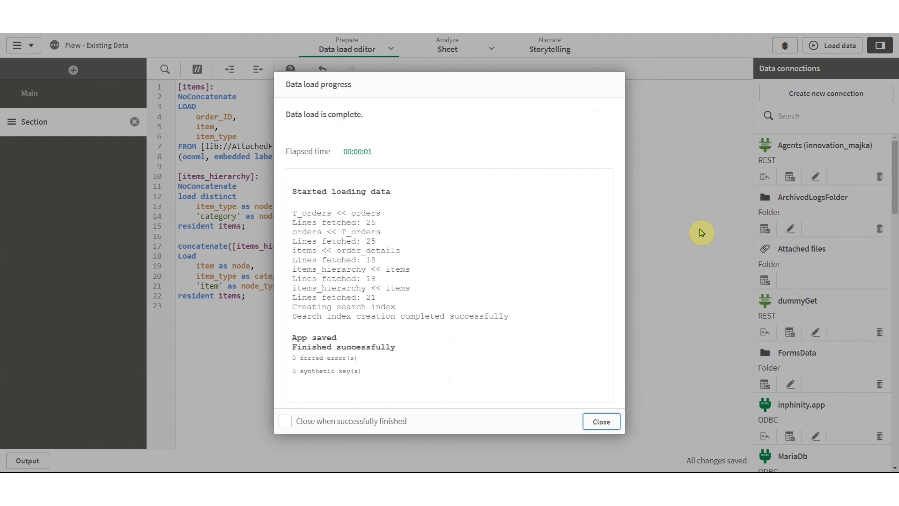
pyautogui.click(602, 422)
pyautogui.click(447, 49)
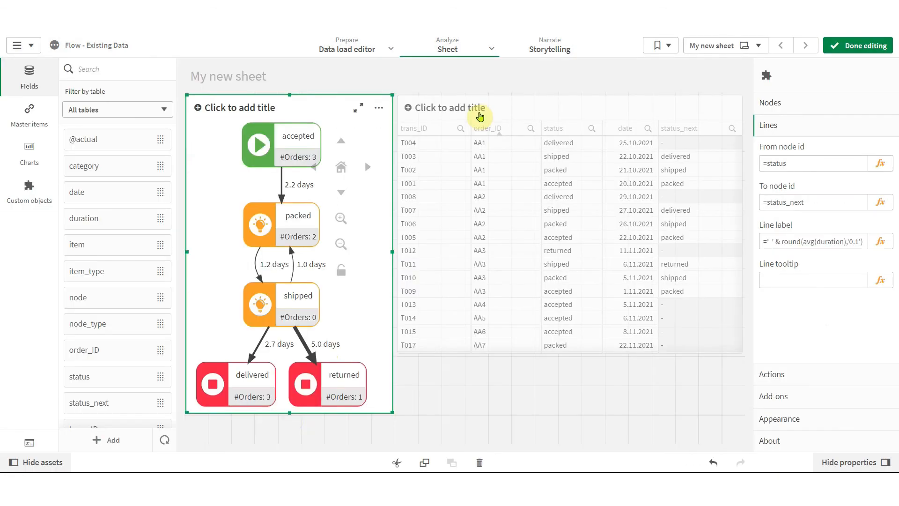
# Reduce the height of the order flow diagram and the transactions table so both end level, freeing the sheet's lower half.
pyautogui.moveTo(290, 414); pyautogui.dragTo(291, 237)
pyautogui.click(424, 332)
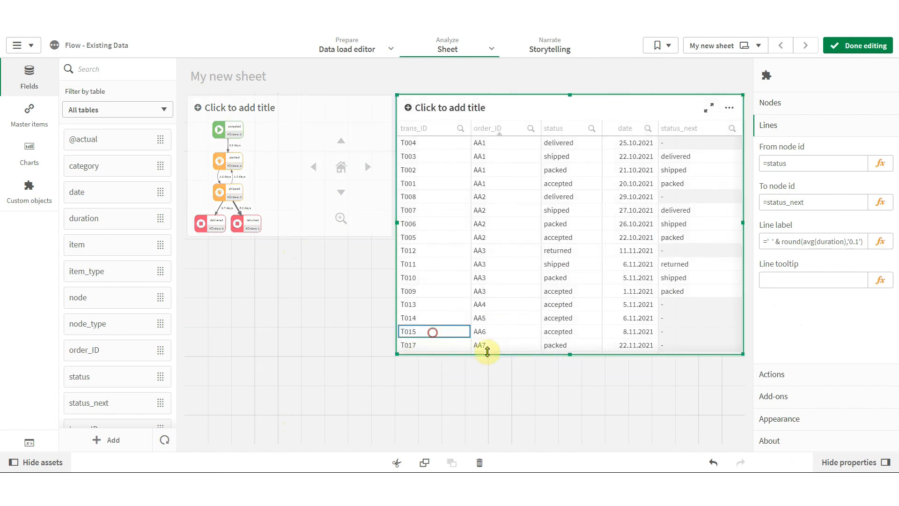
pyautogui.moveTo(569, 356); pyautogui.dragTo(567, 257)
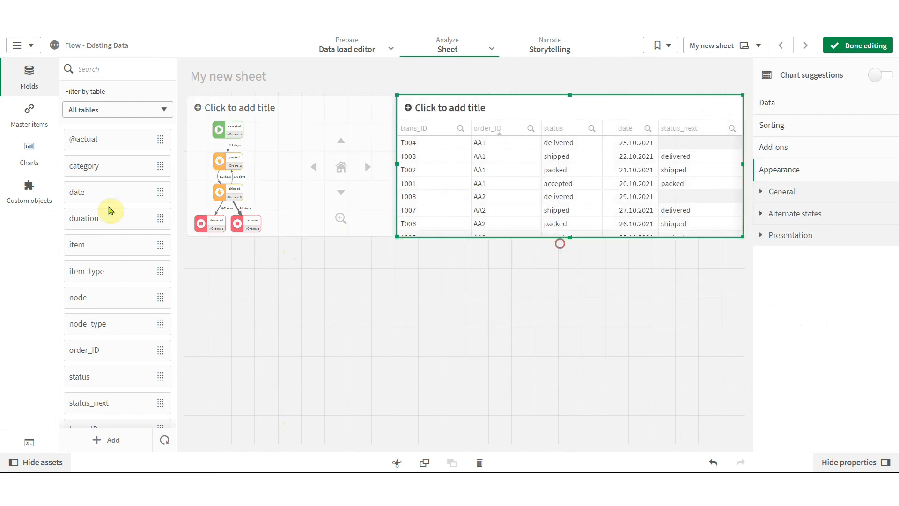
# Add an empty Table chart to the free area below the transactions table.
pyautogui.click(31, 153)
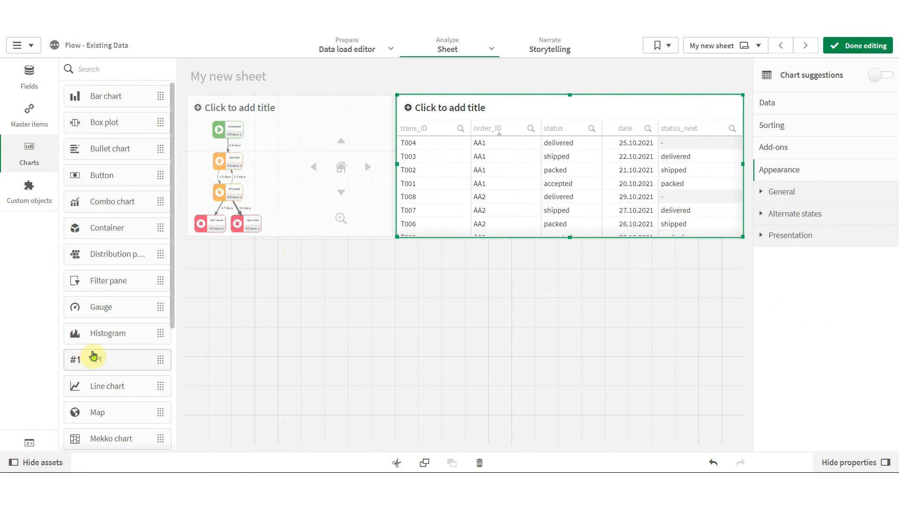
pyautogui.scroll(-3, 103, 356)
pyautogui.moveTo(132, 436); pyautogui.dragTo(581, 359)
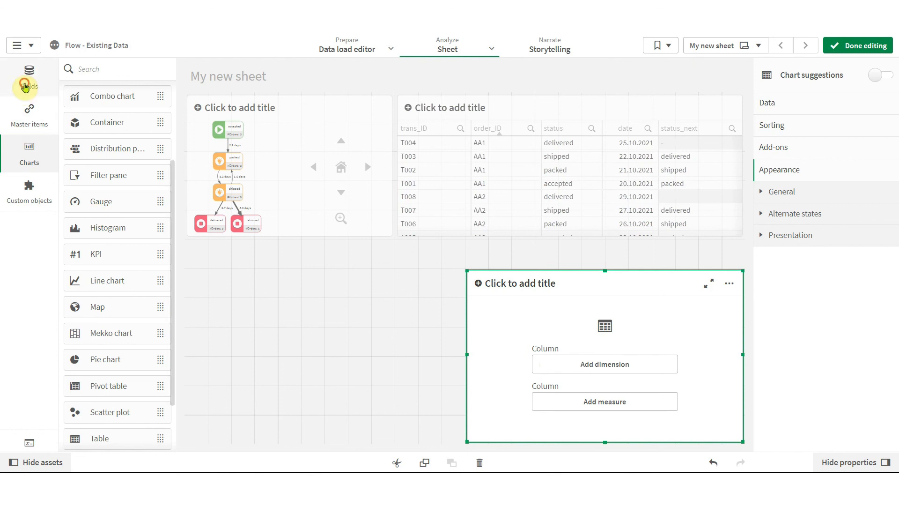
# Filter the fields by the items_hierarchy table and add node, node_type and category as columns of the new table.
pyautogui.click(28, 79)
pyautogui.click(114, 110)
pyautogui.click(114, 145)
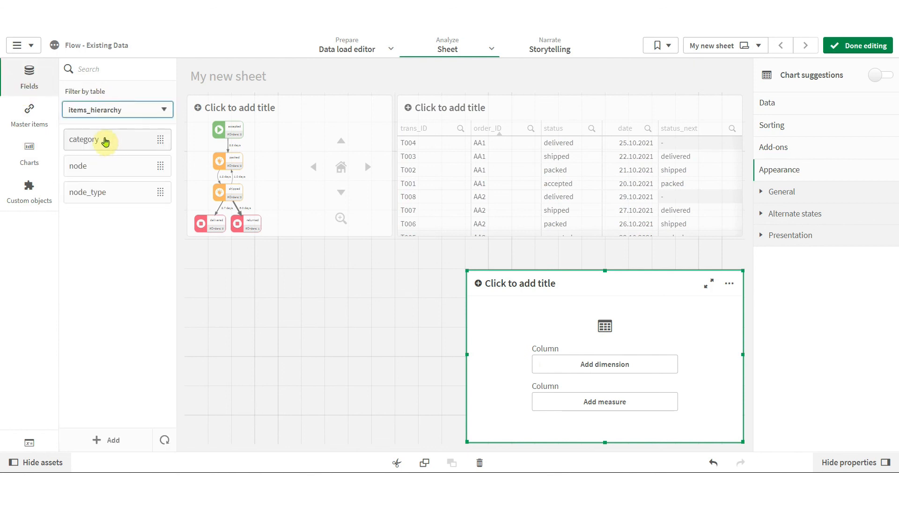
pyautogui.moveTo(158, 177); pyautogui.dragTo(600, 329)
pyautogui.click(600, 329)
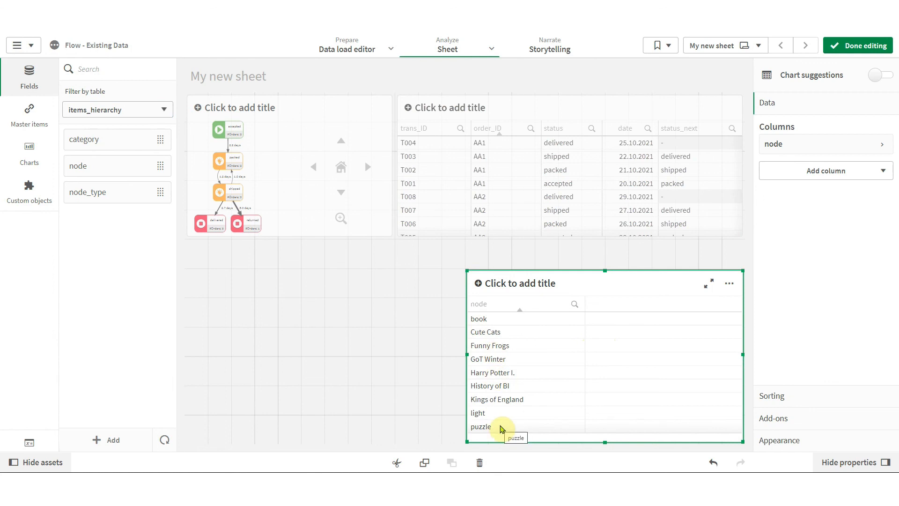
pyautogui.moveTo(104, 193); pyautogui.dragTo(600, 354)
pyautogui.click(549, 322)
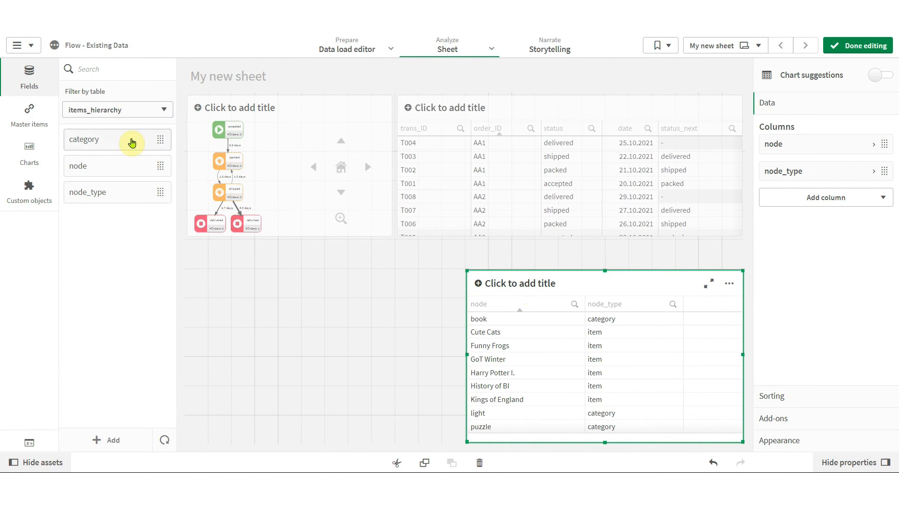
pyautogui.moveTo(121, 147); pyautogui.dragTo(690, 358)
pyautogui.click(626, 322)
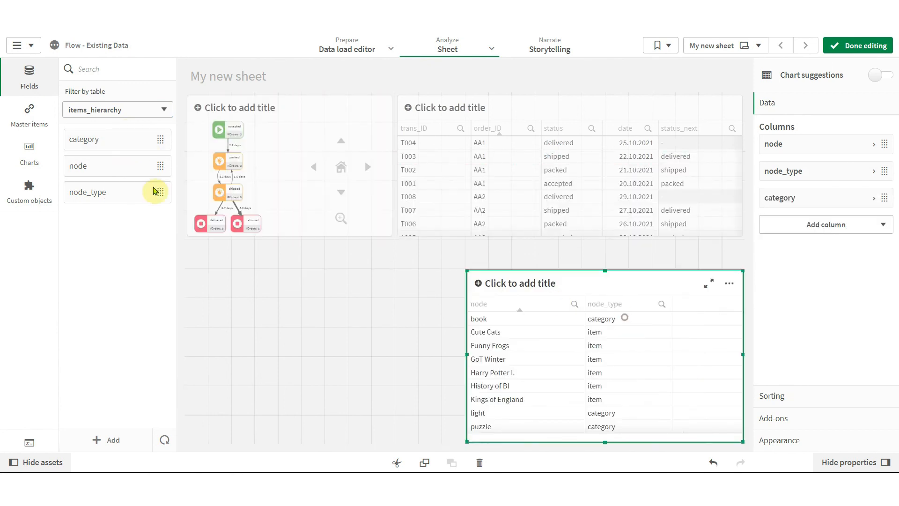
# Add an Inphinity Flow object from the Inphinity bundle to the empty area beside the items_hierarchy table.
pyautogui.click(38, 200)
pyautogui.click(111, 115)
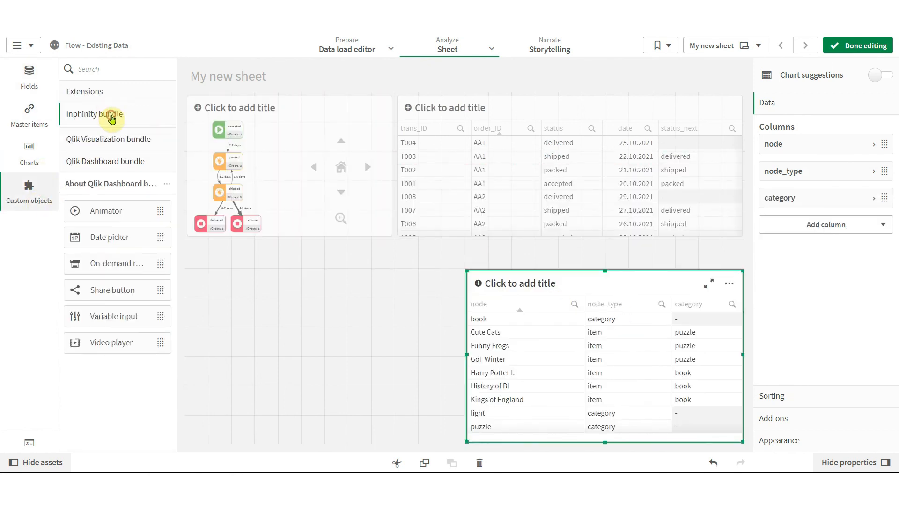
pyautogui.moveTo(98, 273); pyautogui.dragTo(307, 333)
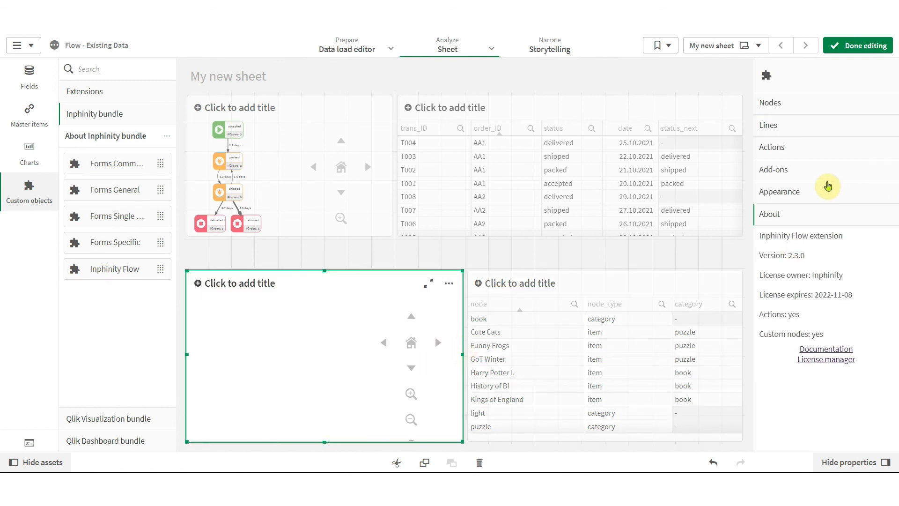
# Turn off Navigation and Show warnings in the presentation settings of the new Inphinity Flow object.
pyautogui.click(823, 191)
pyautogui.click(810, 280)
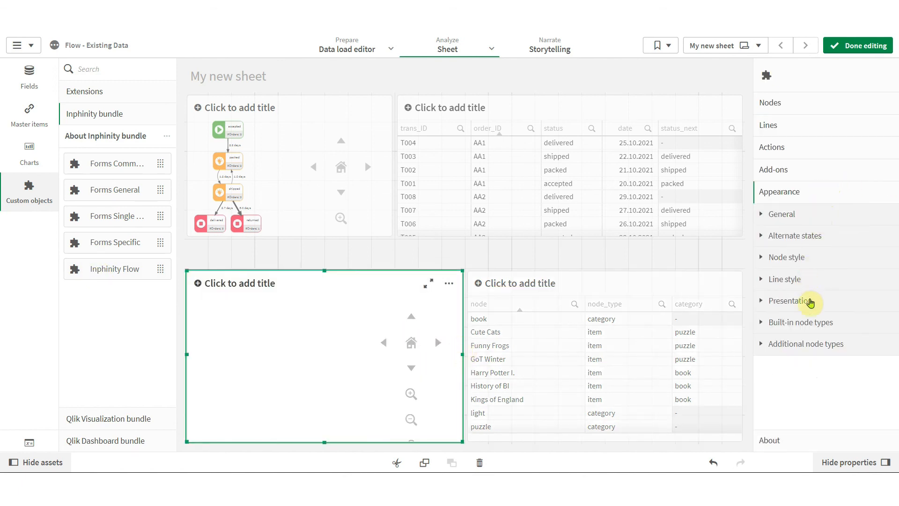
pyautogui.click(809, 303)
pyautogui.click(876, 329)
pyautogui.click(875, 364)
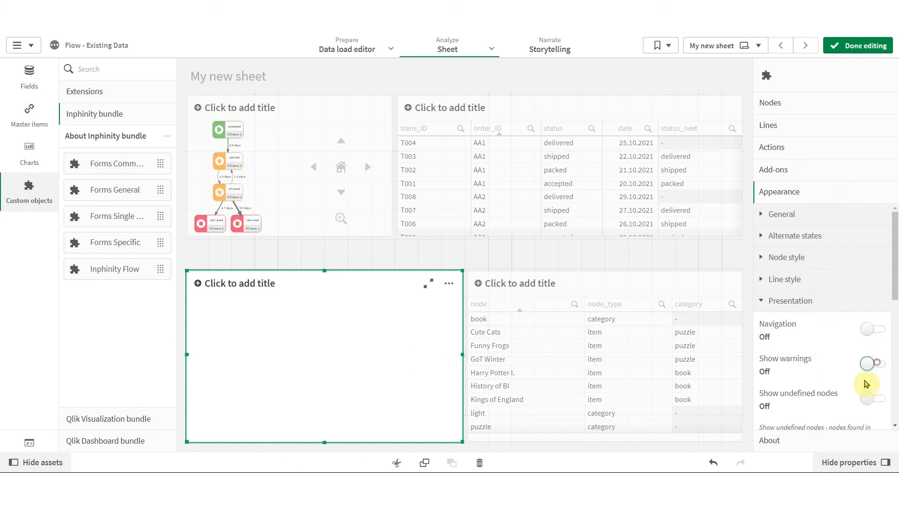
pyautogui.click(799, 302)
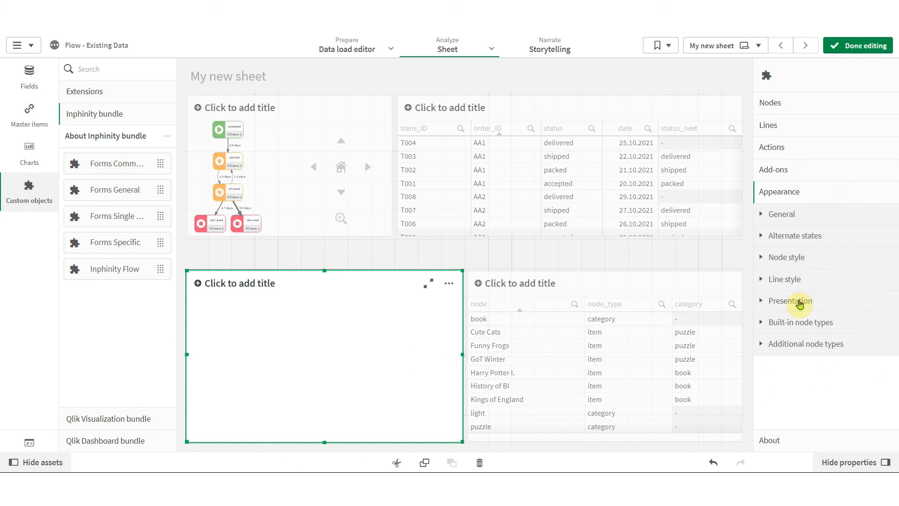
# Define the new Flow object's nodes with =node as node id, =node_type as node type and =node as node label.
pyautogui.click(810, 104)
pyautogui.click(803, 137)
pyautogui.write('=node')
pyautogui.press('Return')
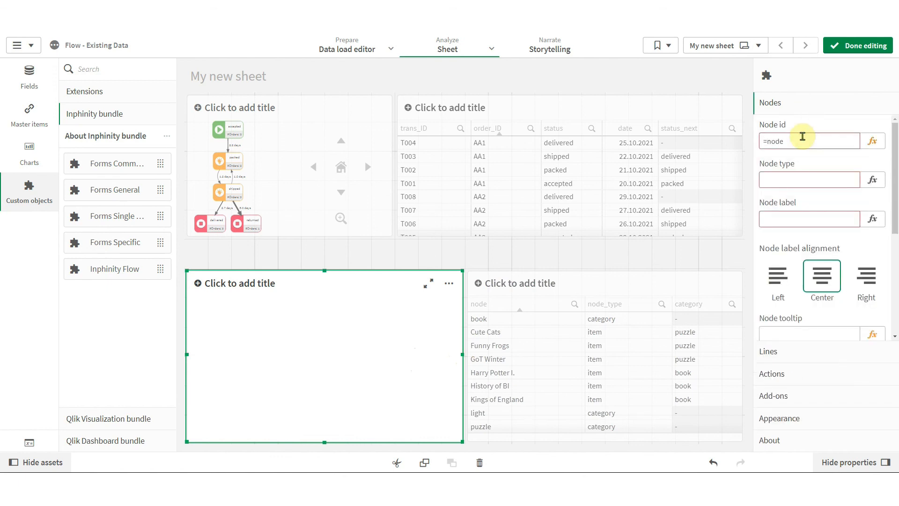
pyautogui.click(792, 179)
pyautogui.write('=node_type')
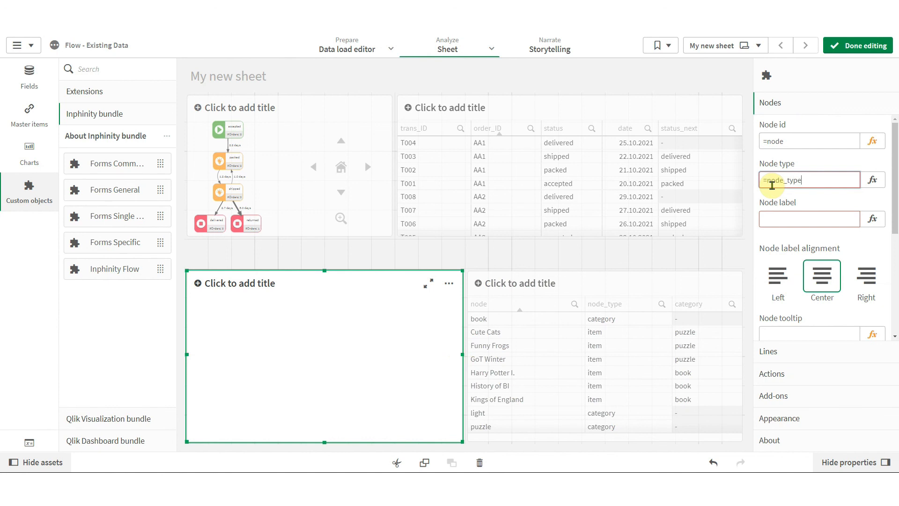
pyautogui.press('Return')
pyautogui.click(787, 217)
pyautogui.write('=node')
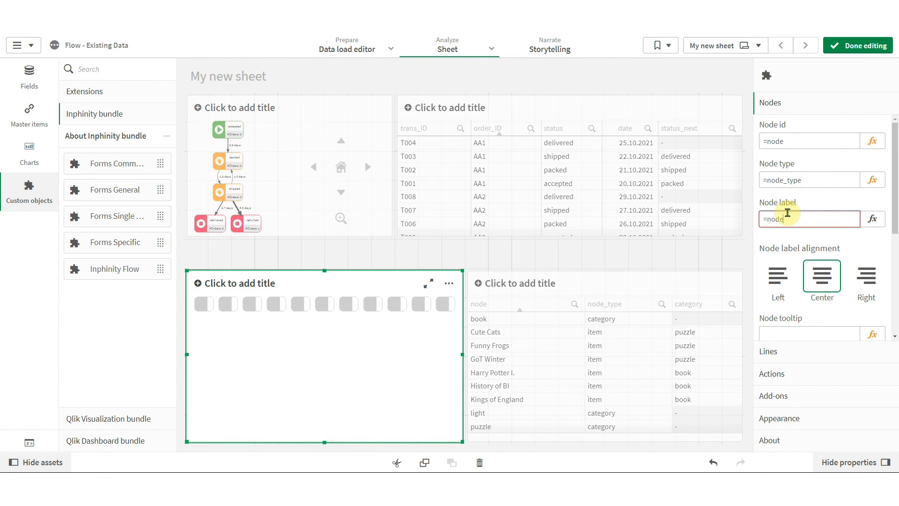
pyautogui.press('Return')
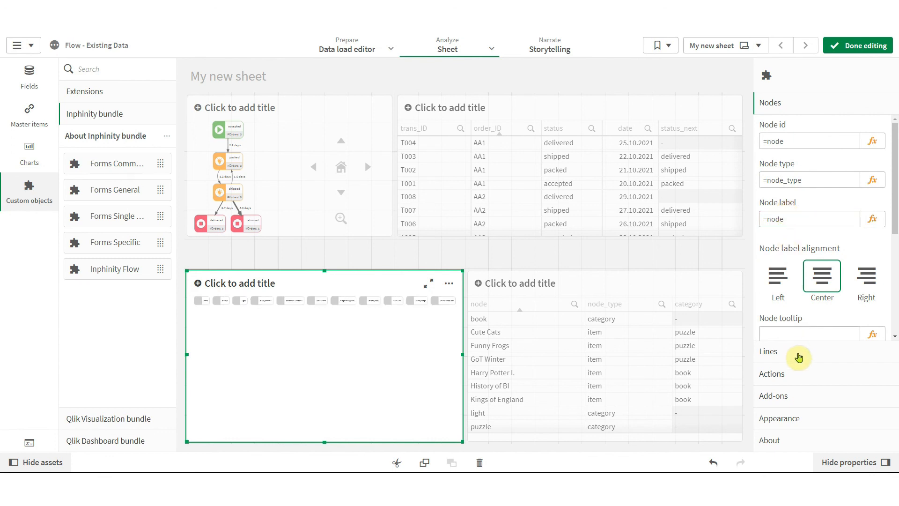
# Define the Flow object's lines as running from the category field to the node field.
pyautogui.click(799, 352)
pyautogui.click(799, 165)
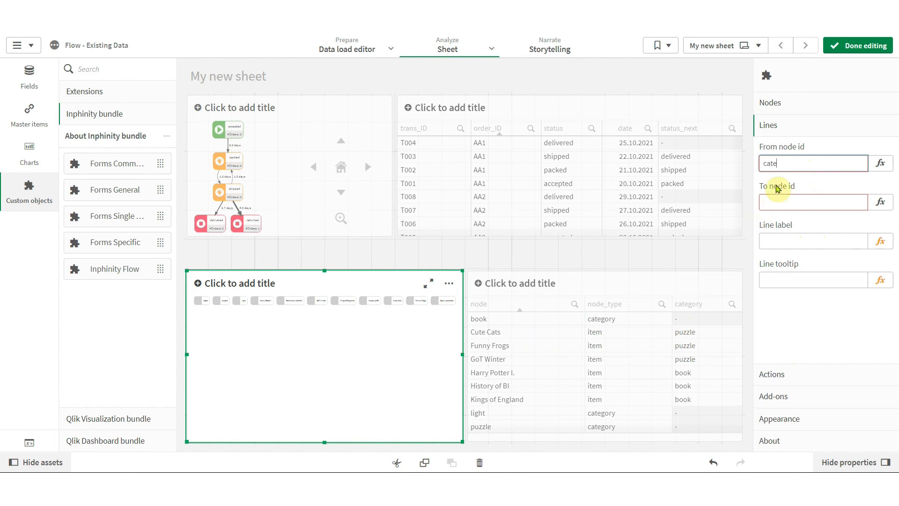
pyautogui.click(773, 201)
pyautogui.write('node')
pyautogui.press('Return')
# Move the category column before node in the items_hierarchy table and check the sheet outside edit mode.
pyautogui.click(641, 284)
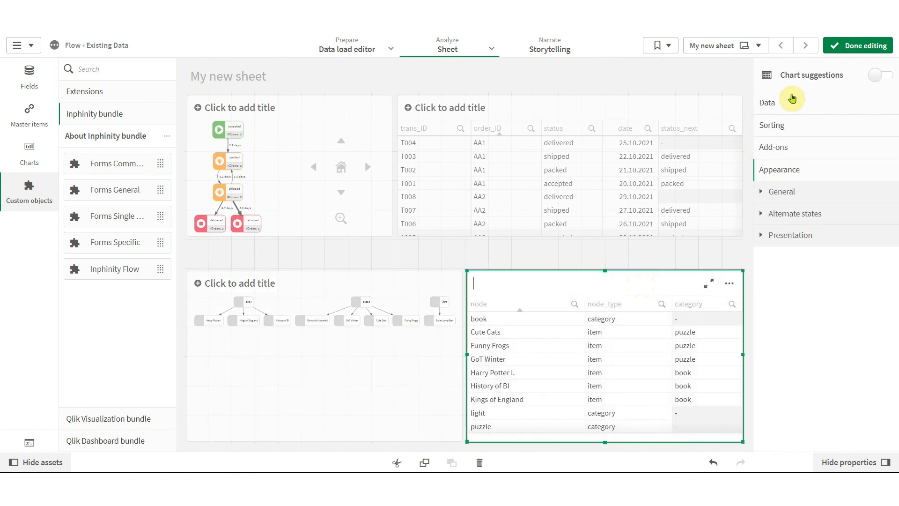
pyautogui.click(791, 100)
pyautogui.moveTo(796, 199); pyautogui.dragTo(795, 142)
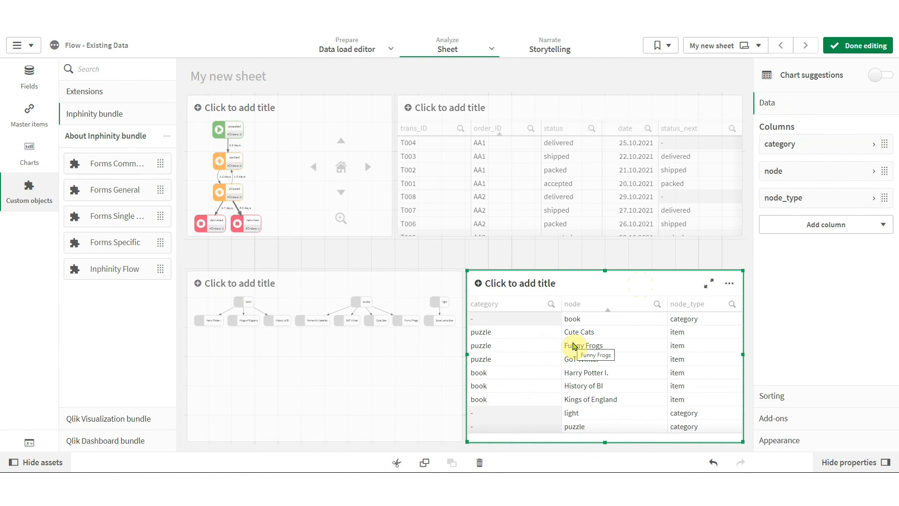
pyautogui.click(876, 45)
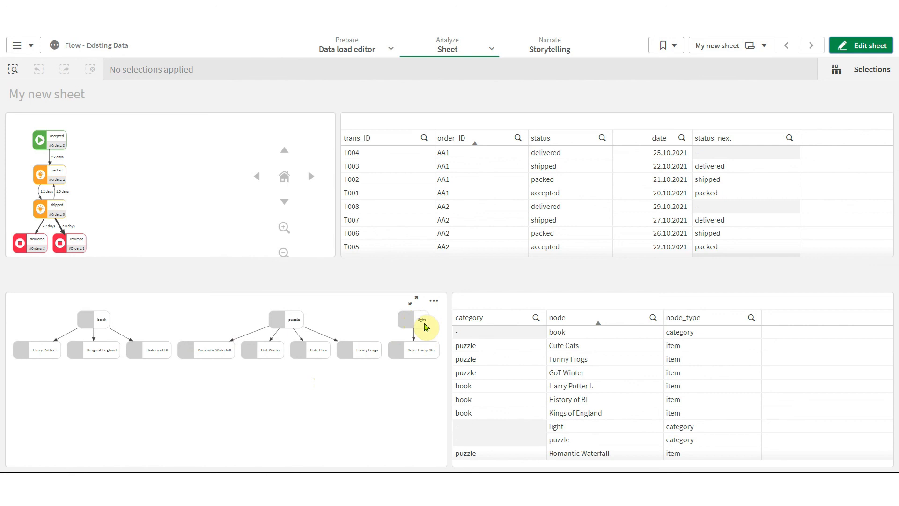
pyautogui.click(864, 45)
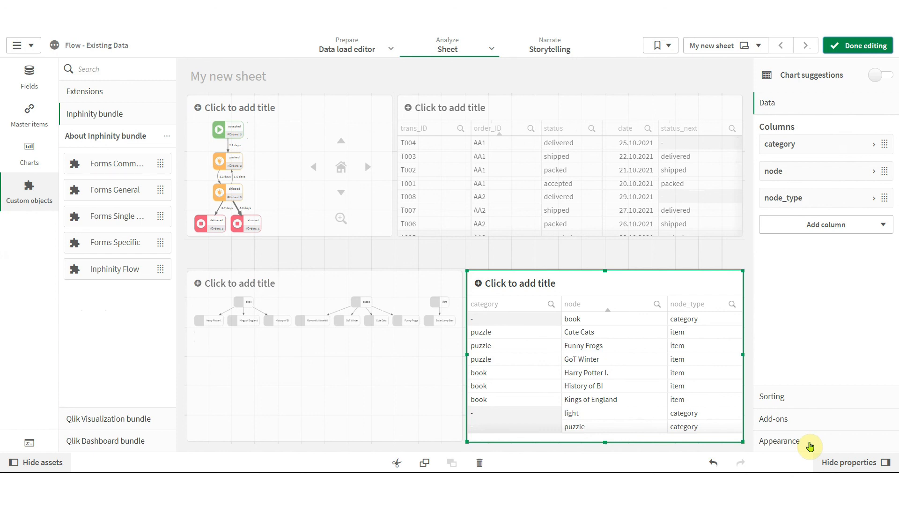
pyautogui.click(810, 447)
pyautogui.click(810, 236)
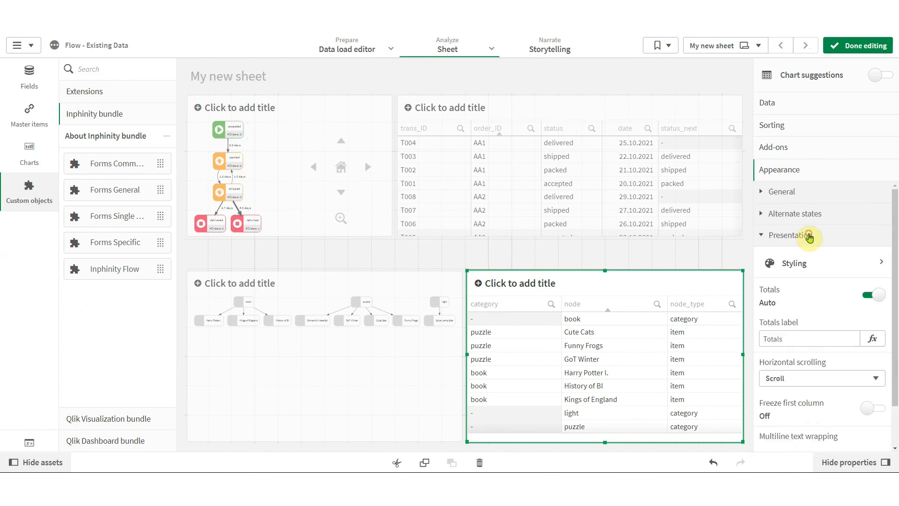
pyautogui.click(809, 236)
# Set the hierarchy Flow object's Qlik content library for additional node types to In-app library.
pyautogui.click(413, 383)
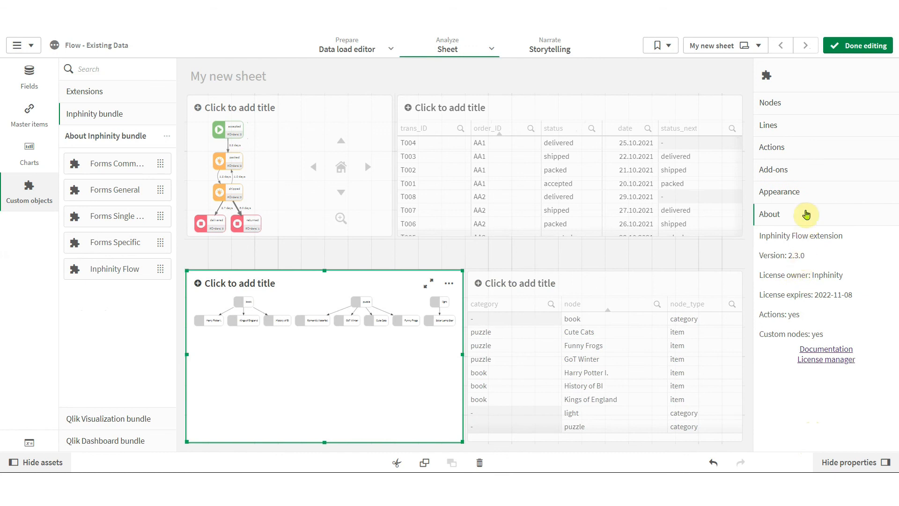
pyautogui.click(806, 193)
pyautogui.click(814, 344)
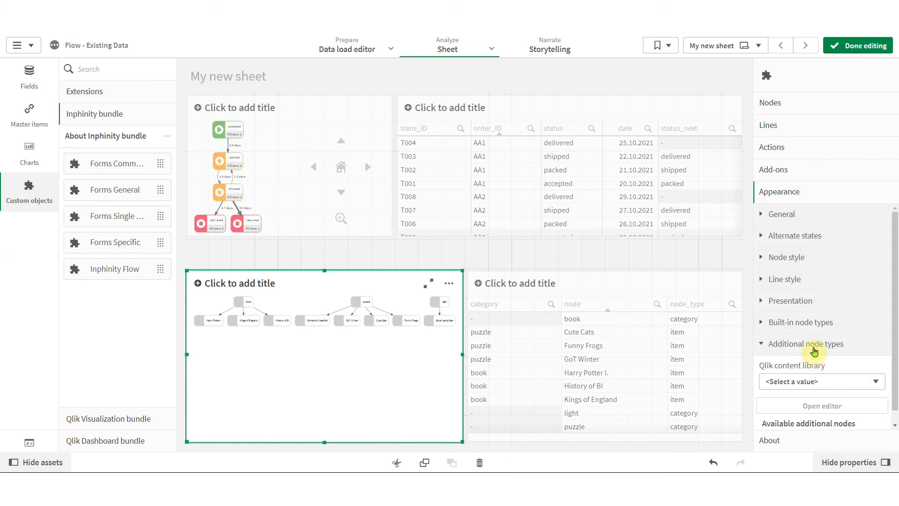
pyautogui.click(820, 368)
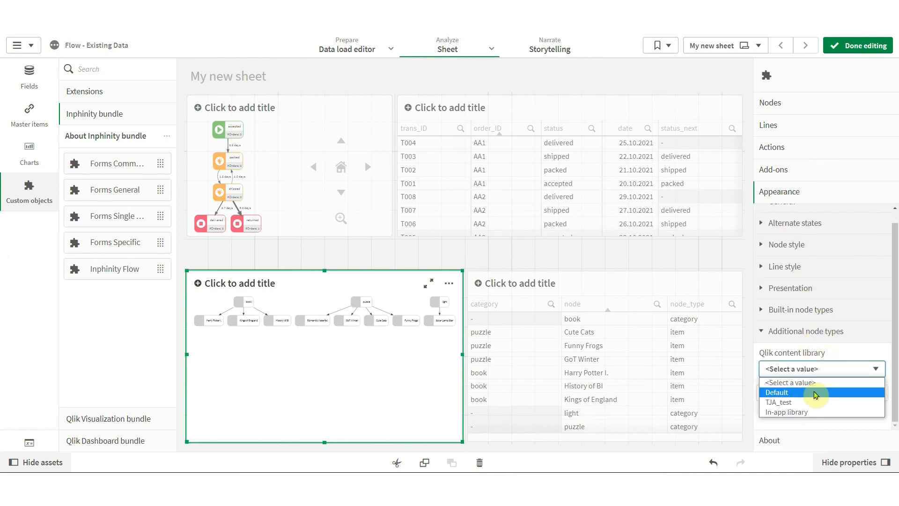
pyautogui.click(814, 412)
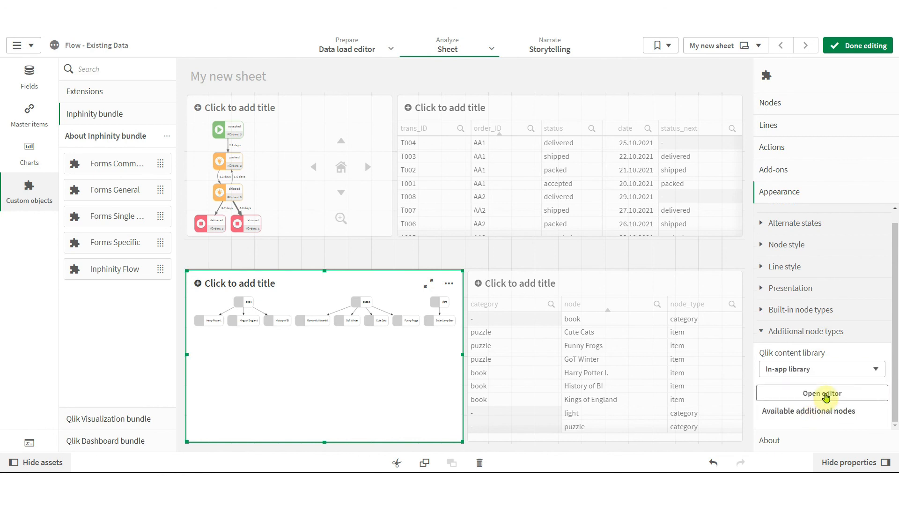
# Add an additional node type named item in the library editor and give it the yellow-green colour bed62f.
pyautogui.click(808, 392)
pyautogui.click(322, 123)
pyautogui.click(432, 139)
pyautogui.write('ite')
pyautogui.click(403, 207)
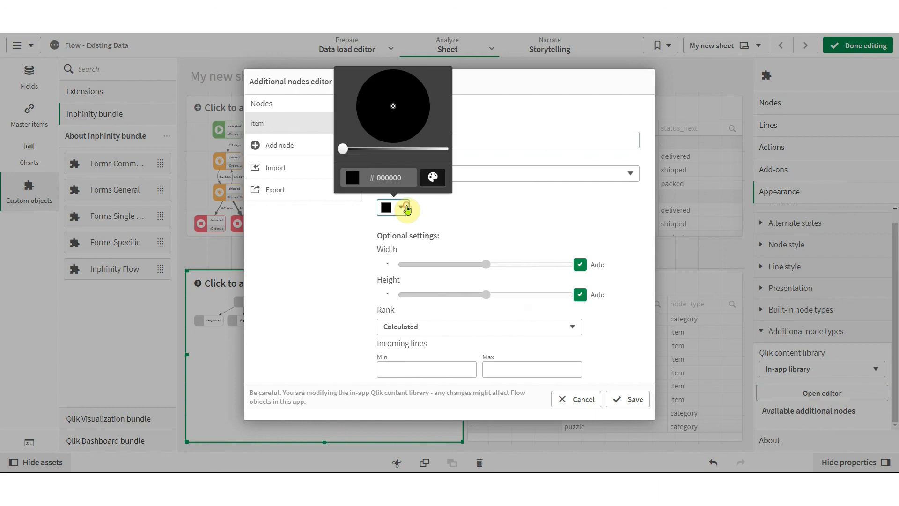
pyautogui.click(425, 178)
pyautogui.click(394, 126)
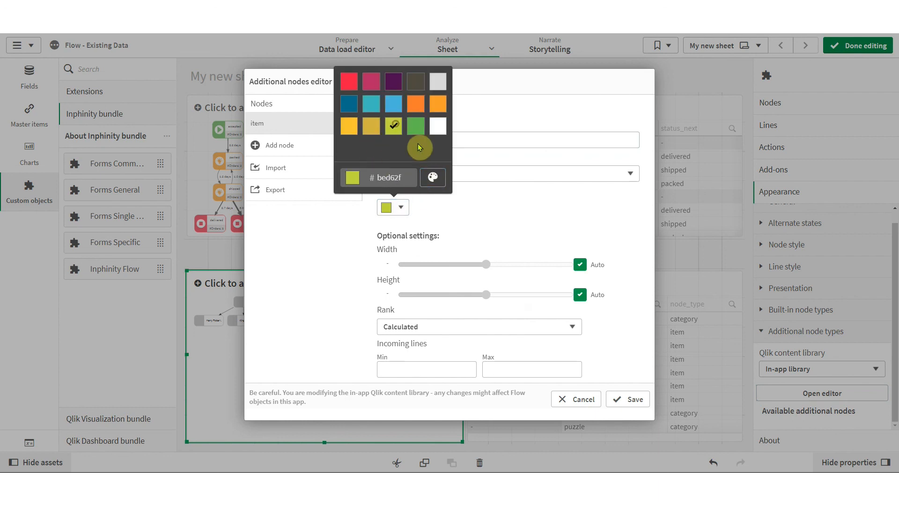
pyautogui.click(492, 209)
# Add a second node type named node, colour it dark blue and save the node library.
pyautogui.click(300, 146)
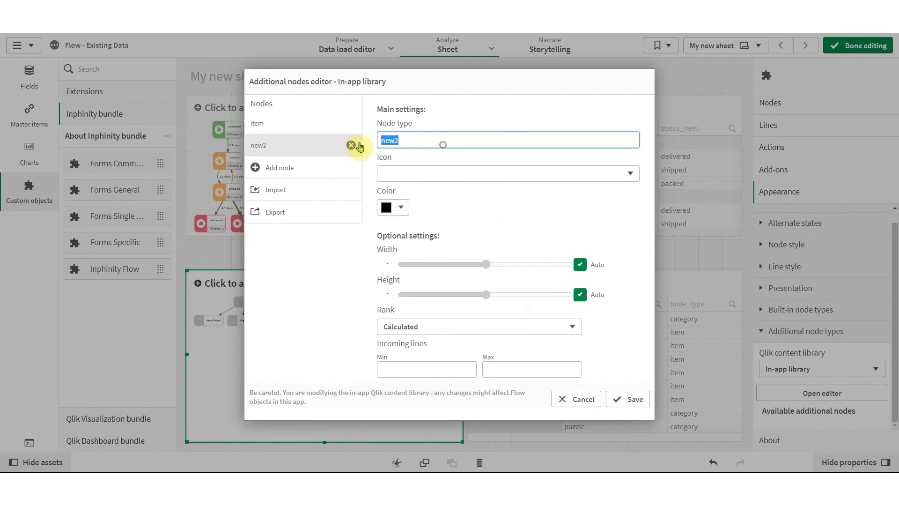
pyautogui.click(401, 207)
pyautogui.click(432, 330)
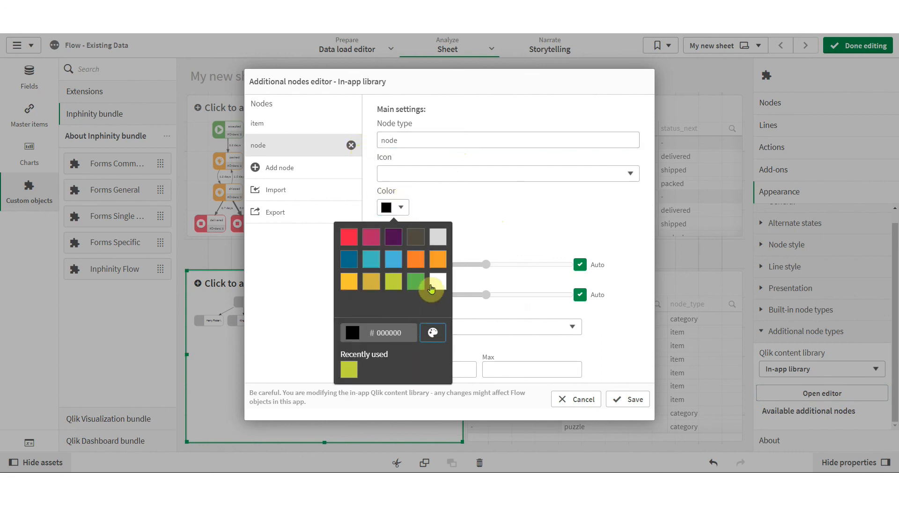
pyautogui.click(349, 259)
pyautogui.click(564, 204)
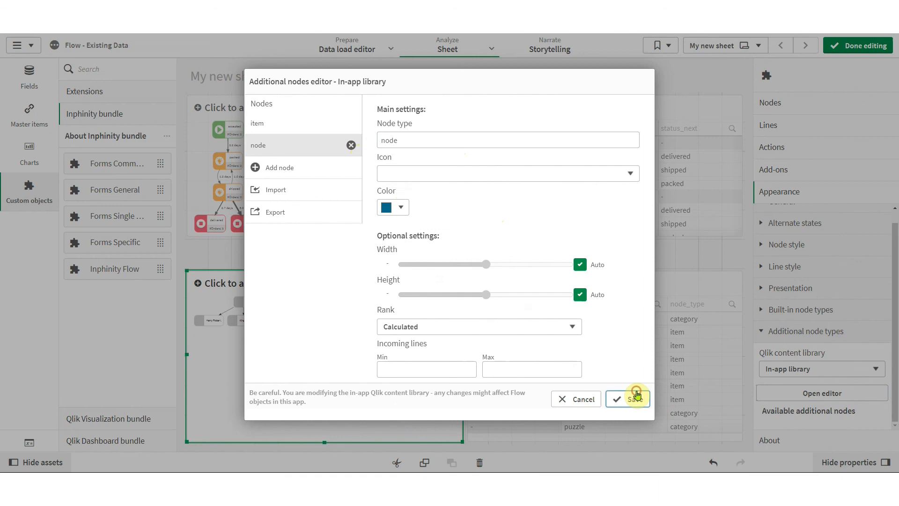
pyautogui.click(631, 400)
# Rename the dark blue additional node type to category, save the library and finish editing the sheet.
pyautogui.click(861, 394)
pyautogui.click(259, 143)
pyautogui.doubleClick(401, 141)
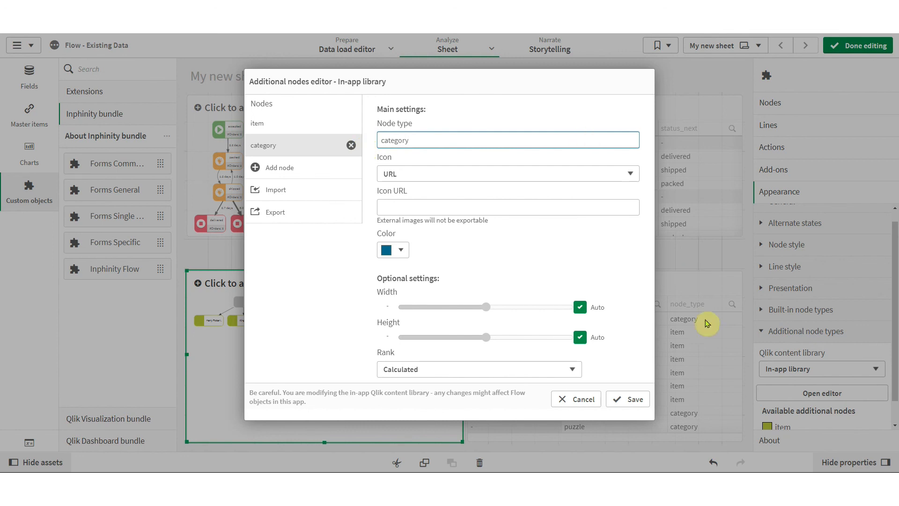
pyautogui.click(639, 399)
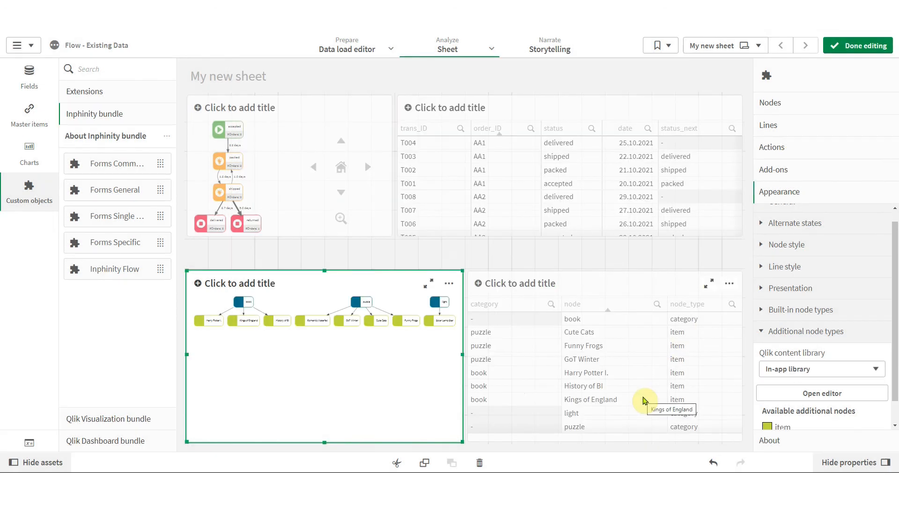
pyautogui.click(870, 46)
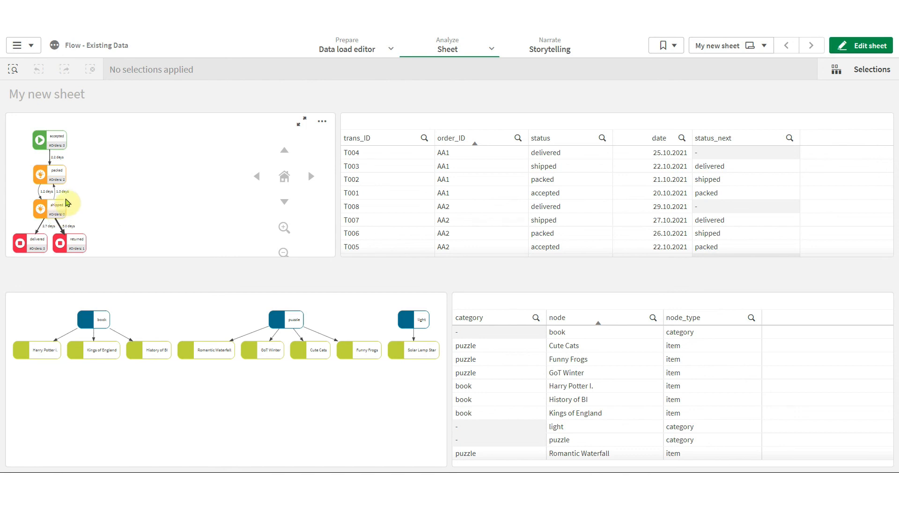
# Turn on Node selections in the presentation settings of the order status Flow object and finish editing the sheet.
pyautogui.moveTo(58, 178)
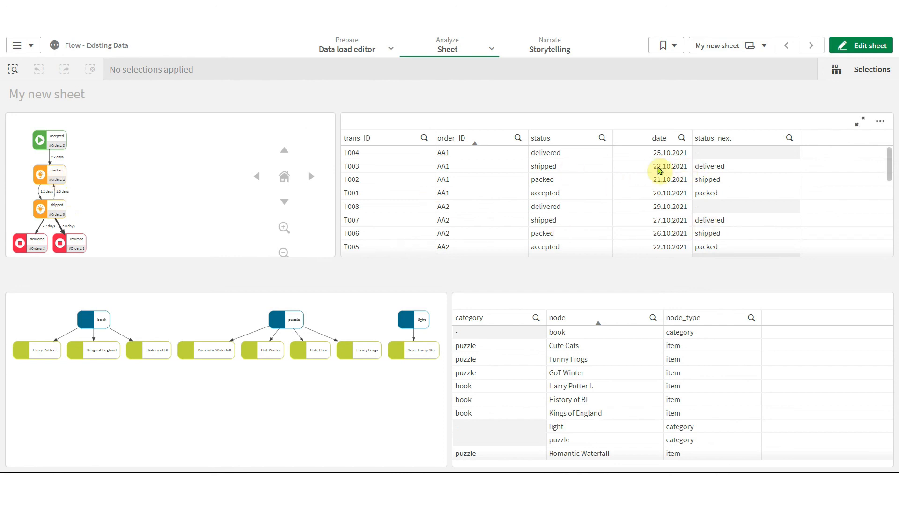
pyautogui.click(861, 46)
pyautogui.click(311, 225)
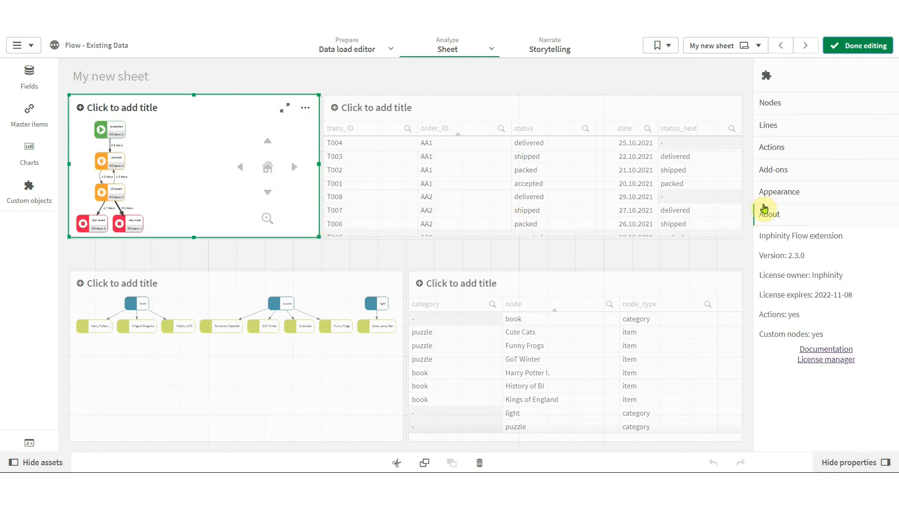
pyautogui.click(789, 193)
pyautogui.click(810, 301)
pyautogui.scroll(-2, 809, 271)
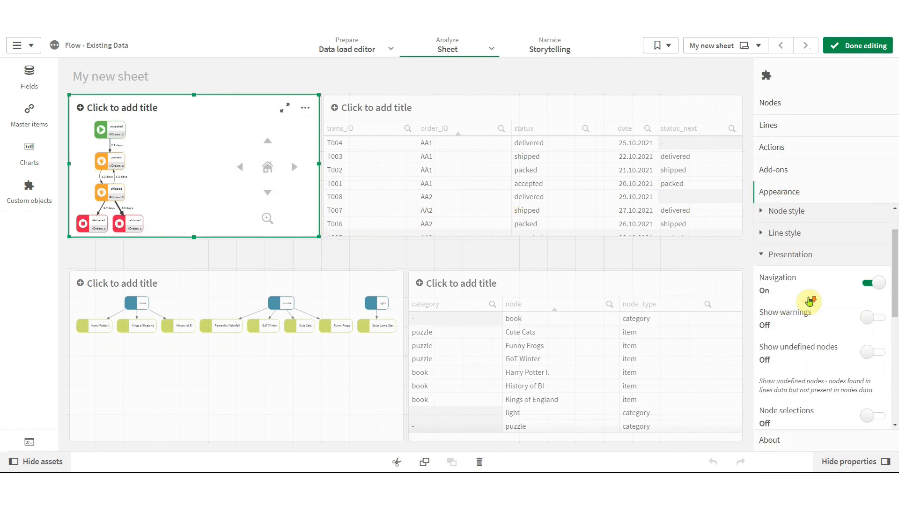
pyautogui.click(875, 319)
pyautogui.scroll(3, 815, 305)
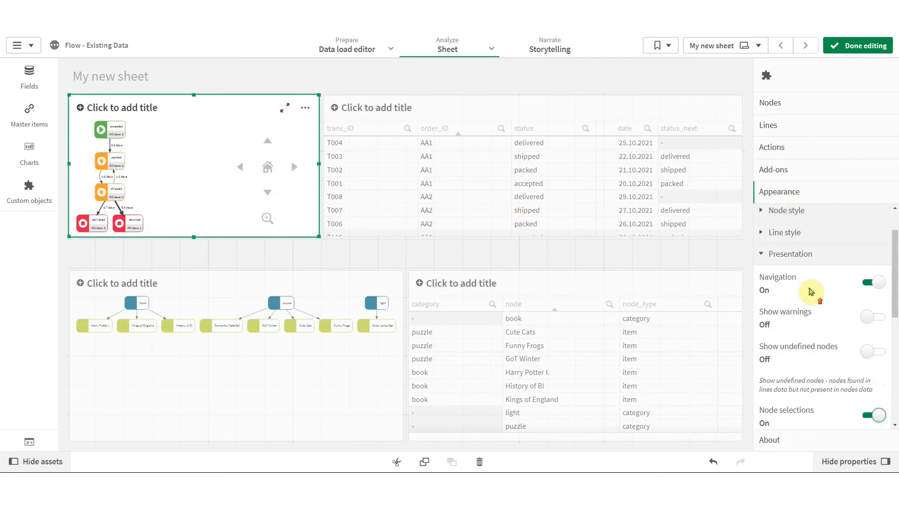
pyautogui.click(796, 251)
pyautogui.click(858, 46)
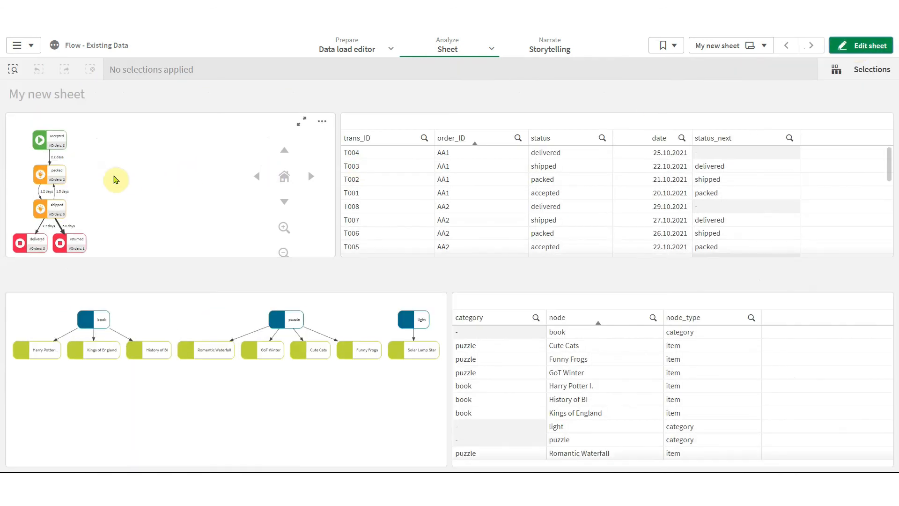
# Test node selection by filtering the sheet on the shipped node, confirming it and clearing the status selection.
pyautogui.click(56, 209)
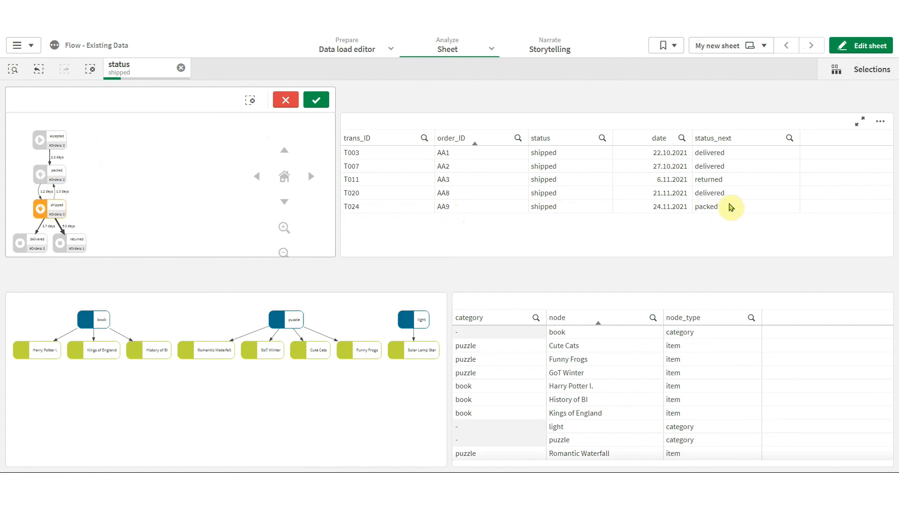
pyautogui.click(316, 100)
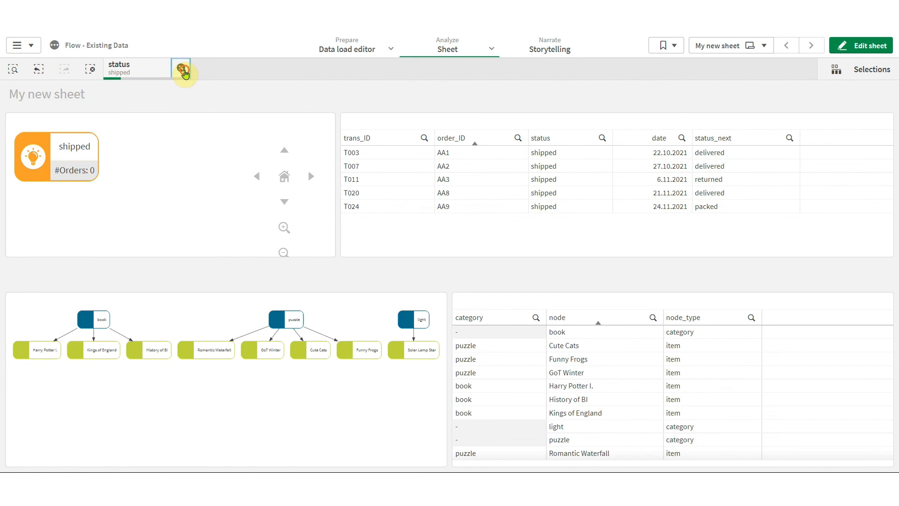
pyautogui.click(184, 72)
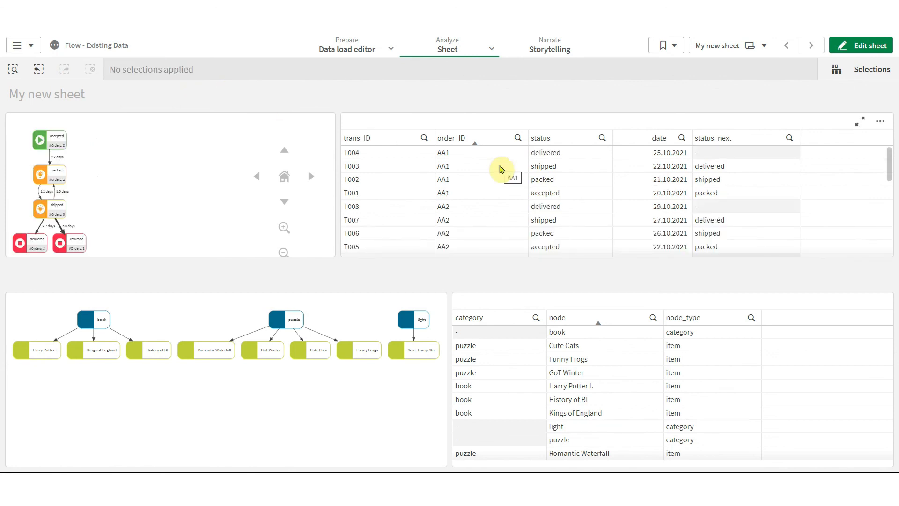